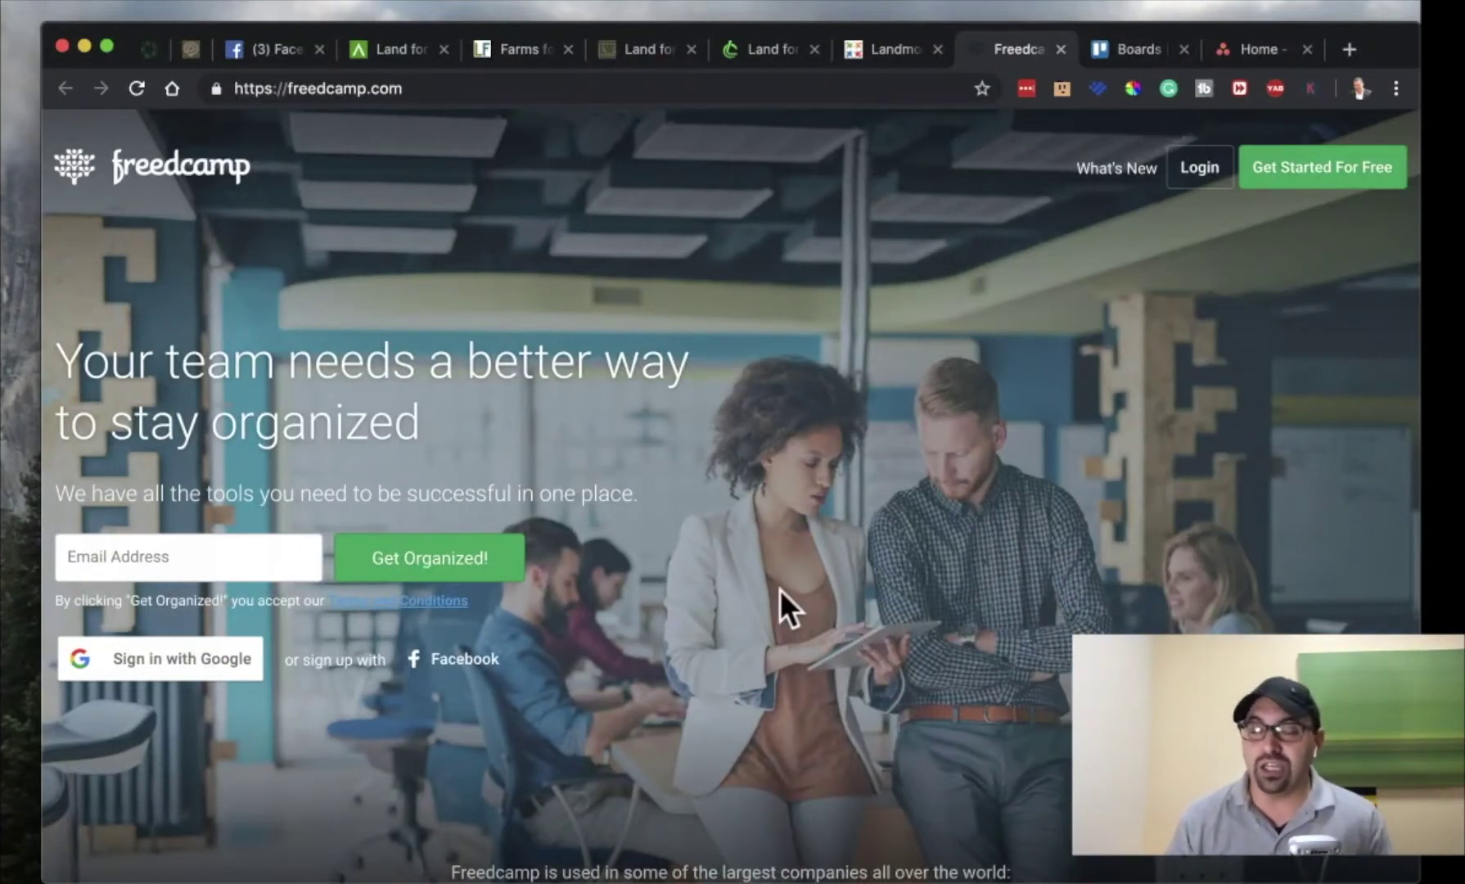
{"action": "scroll", "coordinate": [779, 589], "scroll_direction": "down", "scroll_amount": 5}
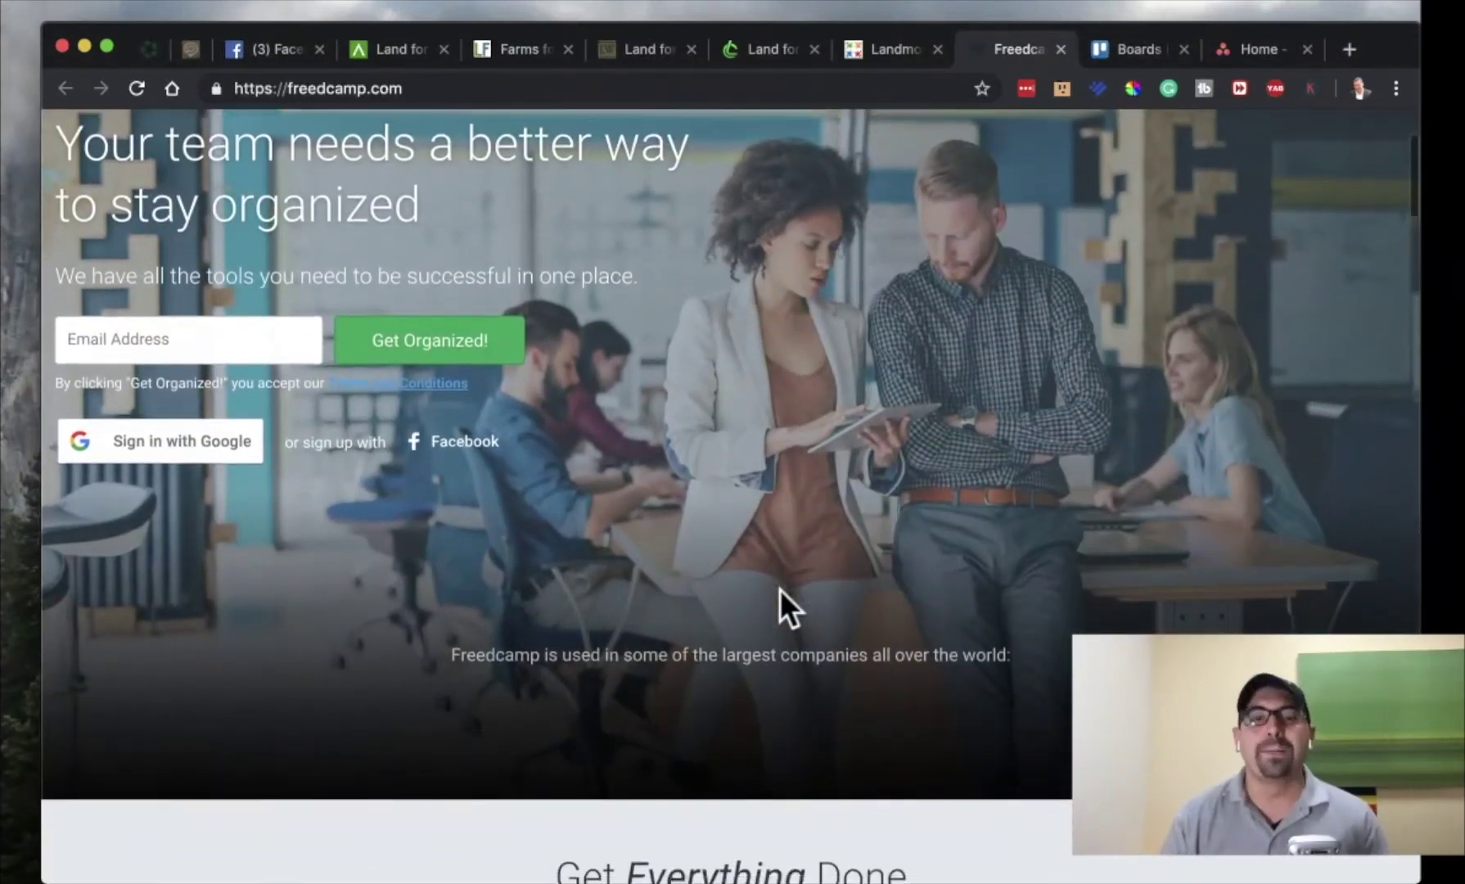
{"action": "scroll", "coordinate": [779, 589], "scroll_direction": "down", "scroll_amount": 2}
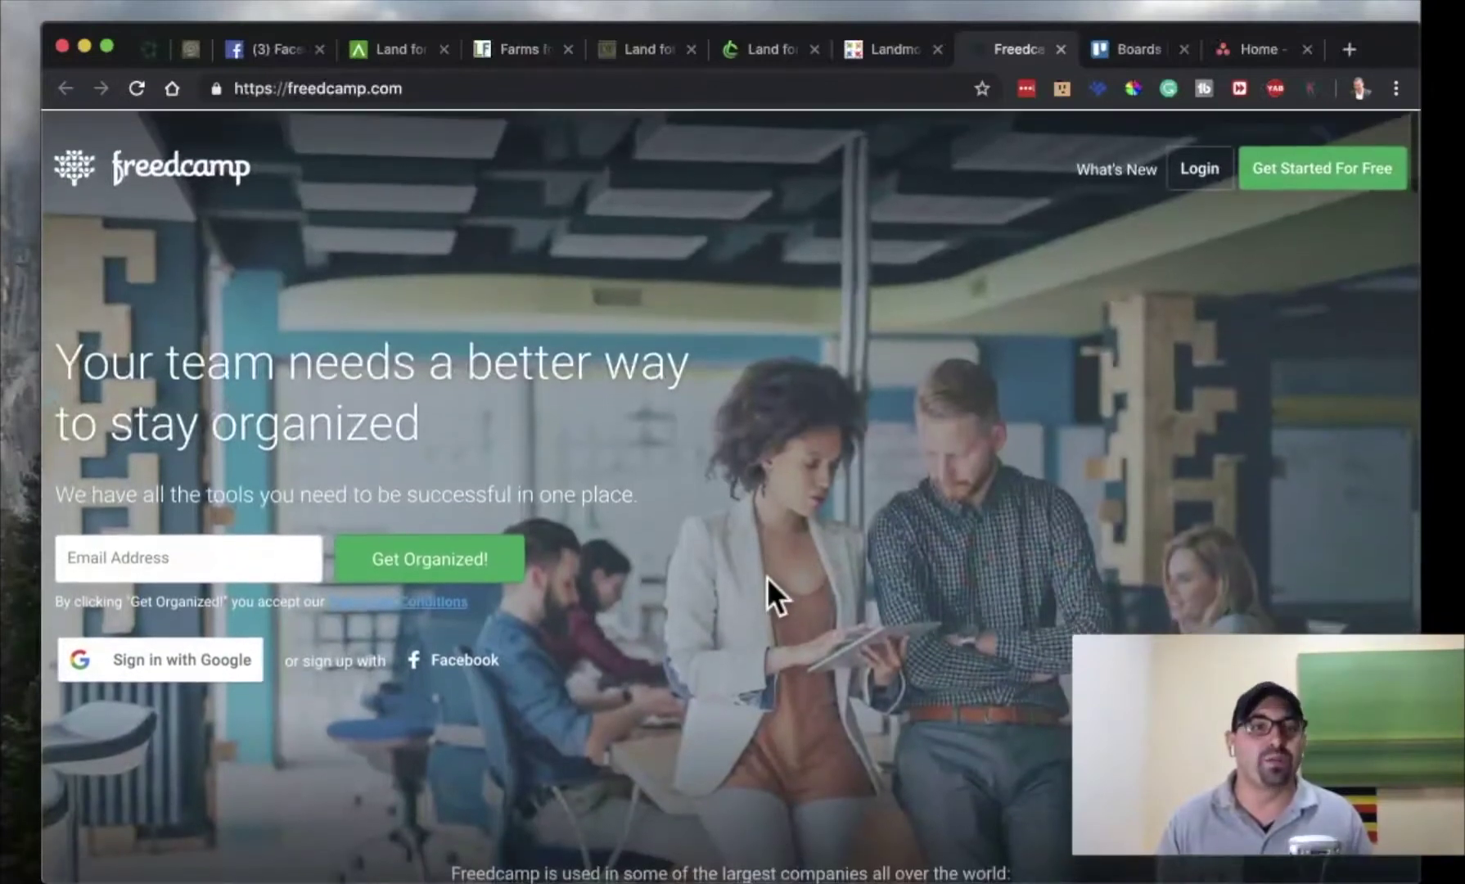
Scroll to the Freedcamp intro paragraph, highlight a phrase in it, then clear the highlight.
{"action": "scroll", "coordinate": [769, 581], "scroll_direction": "down", "scroll_amount": 5}
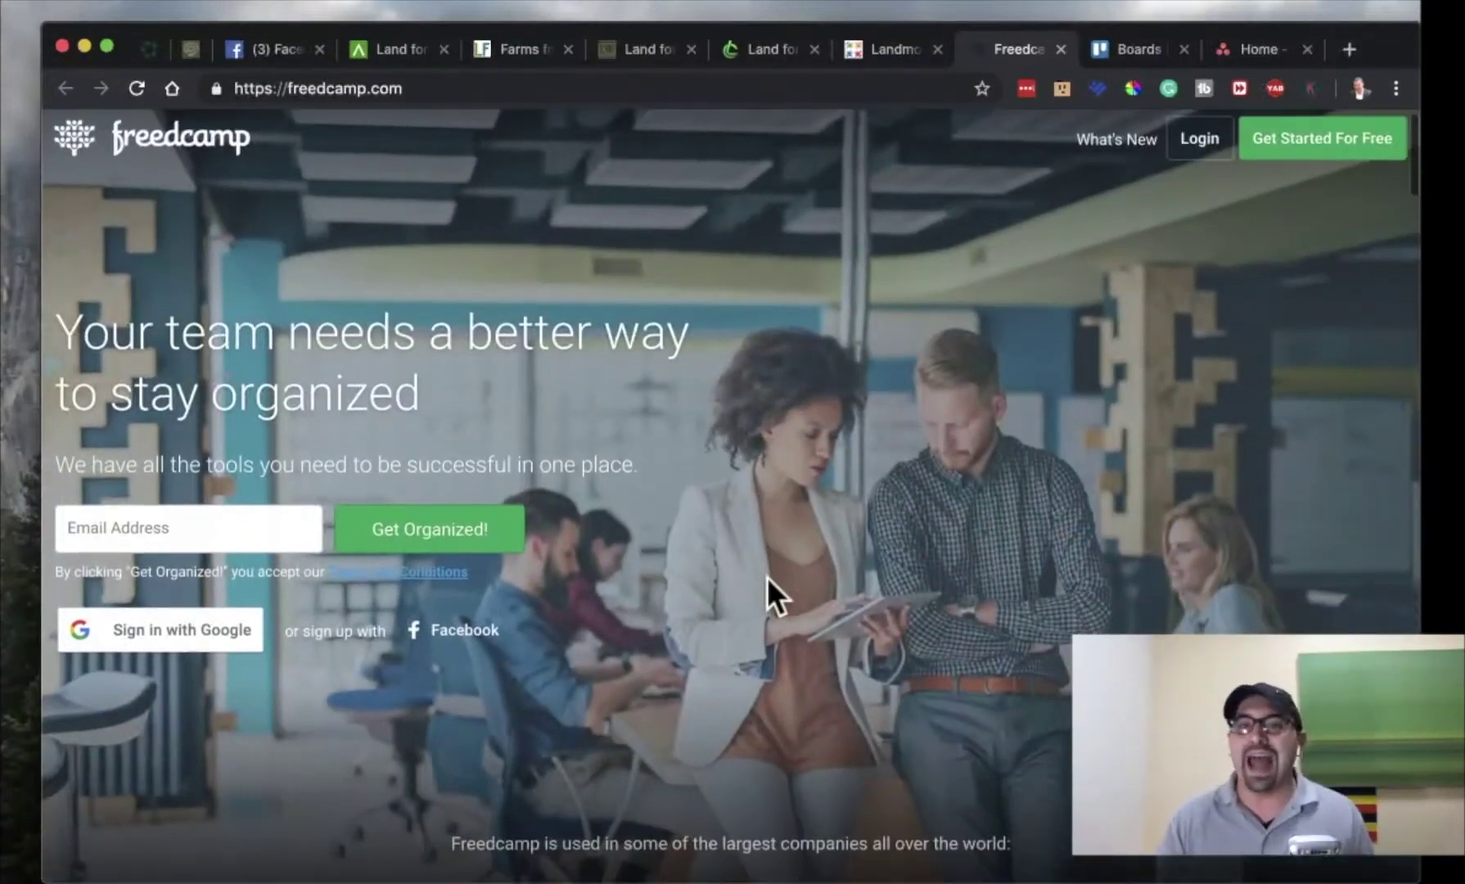
{"action": "scroll", "coordinate": [769, 581], "scroll_direction": "down", "scroll_amount": 6}
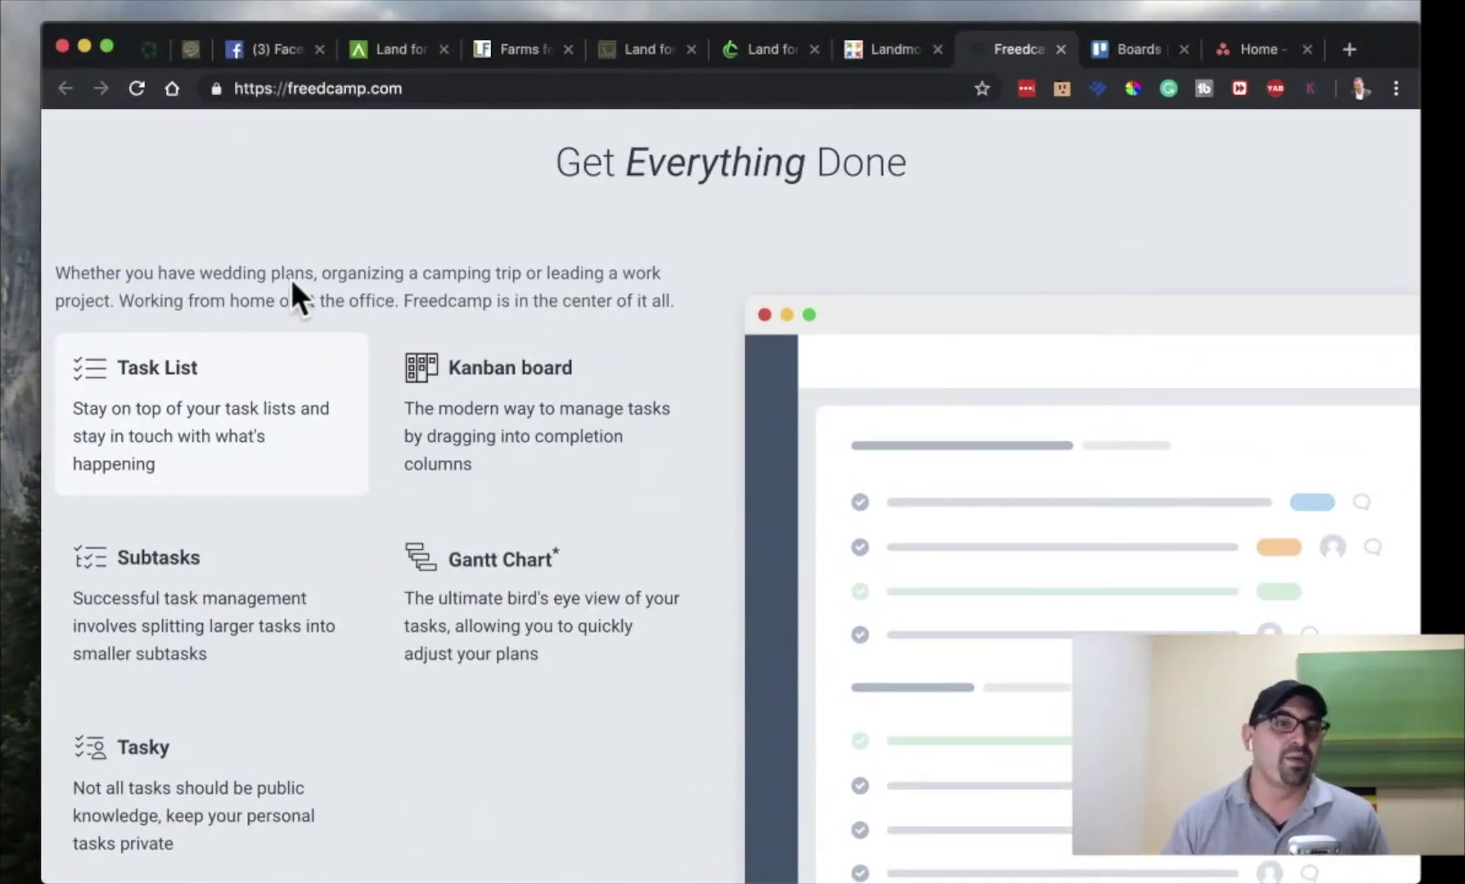
{"action": "left_click_drag", "start_coordinate": [352, 280], "coordinate": [651, 293]}
{"action": "left_click", "coordinate": [550, 305]}
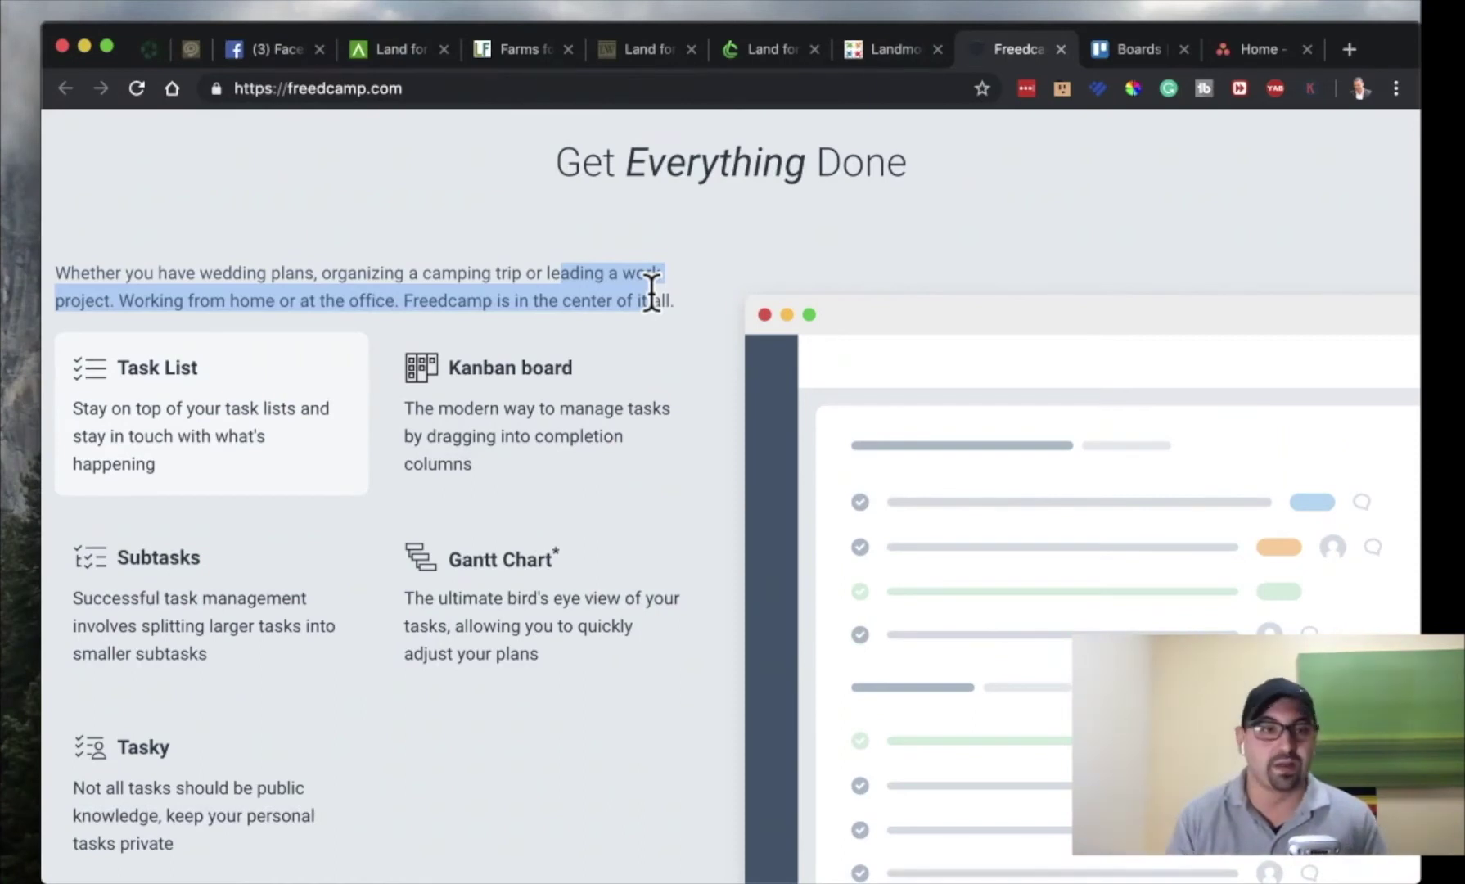
{"action": "left_click", "coordinate": [329, 466]}
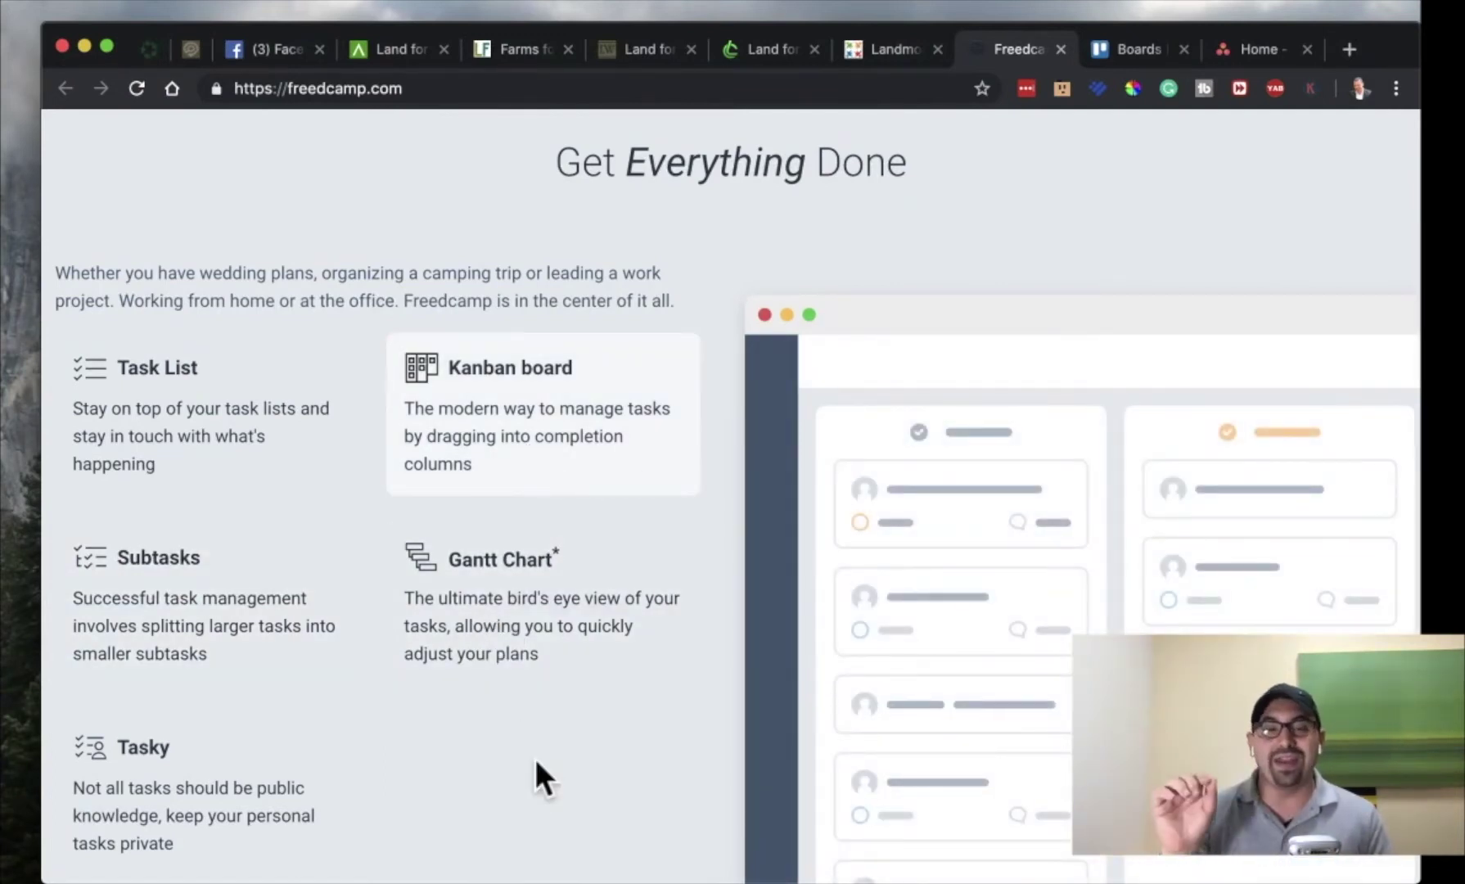
Scroll down through the feature lists to the 'Don't wait another day!' footer with Pricing.
{"action": "scroll", "coordinate": [535, 758], "scroll_direction": "down", "scroll_amount": 2}
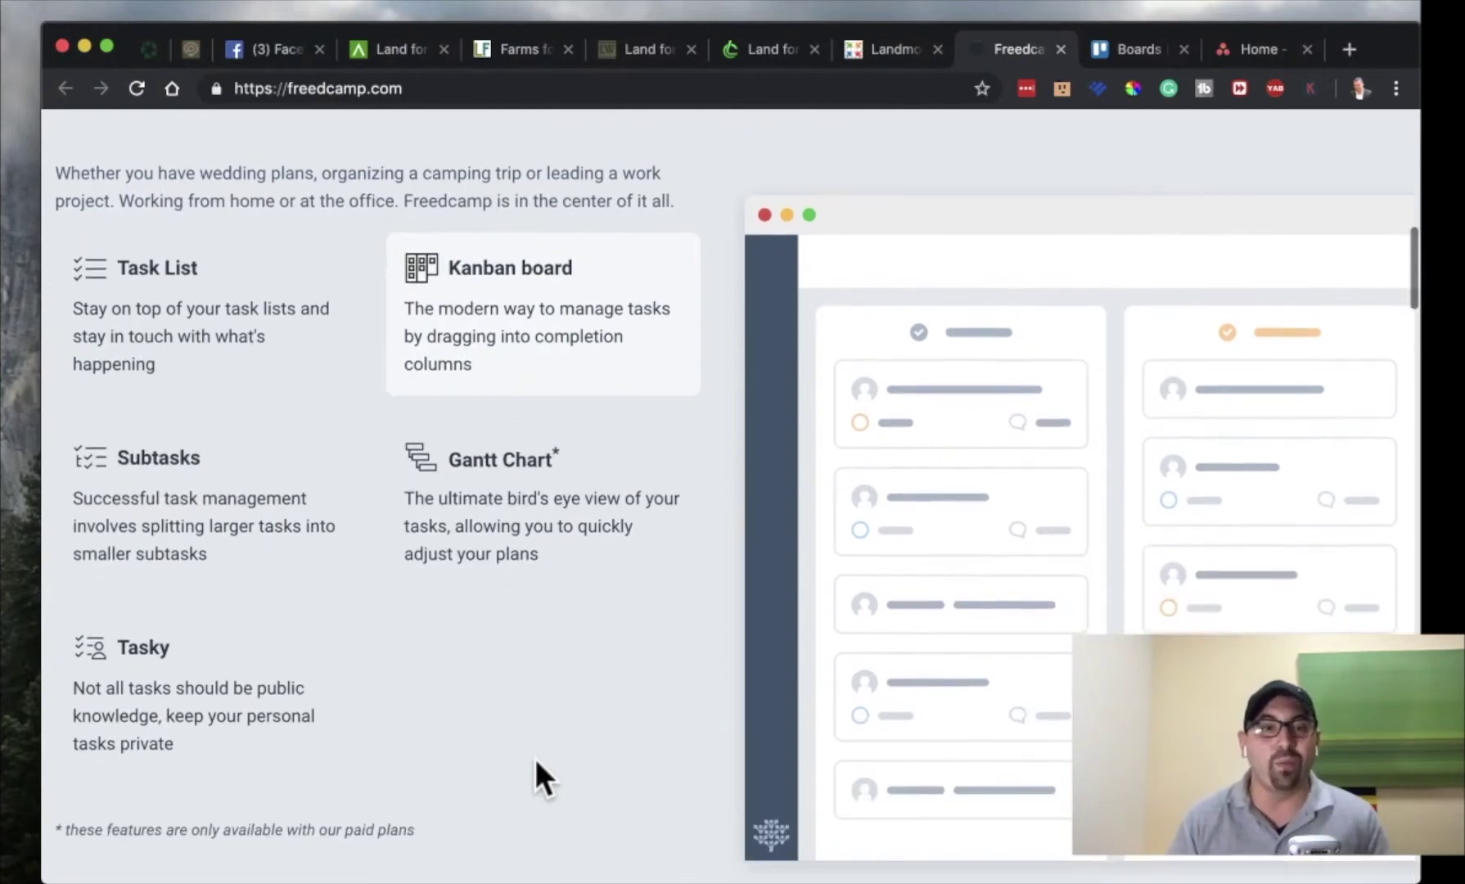
{"action": "scroll", "coordinate": [534, 757], "scroll_direction": "down", "scroll_amount": 3}
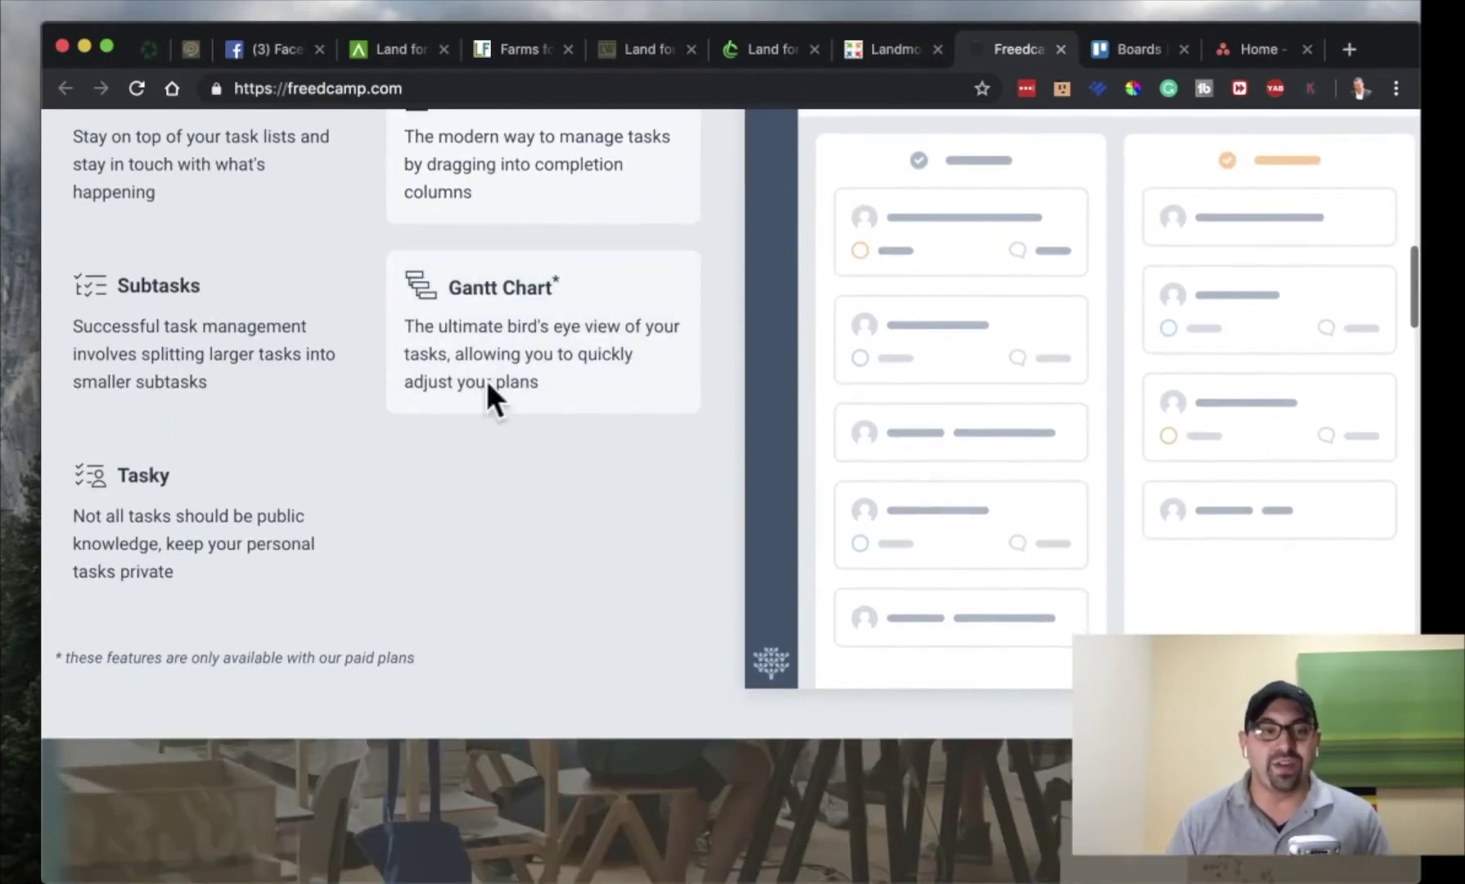
{"action": "scroll", "coordinate": [539, 564], "scroll_direction": "down", "scroll_amount": 10}
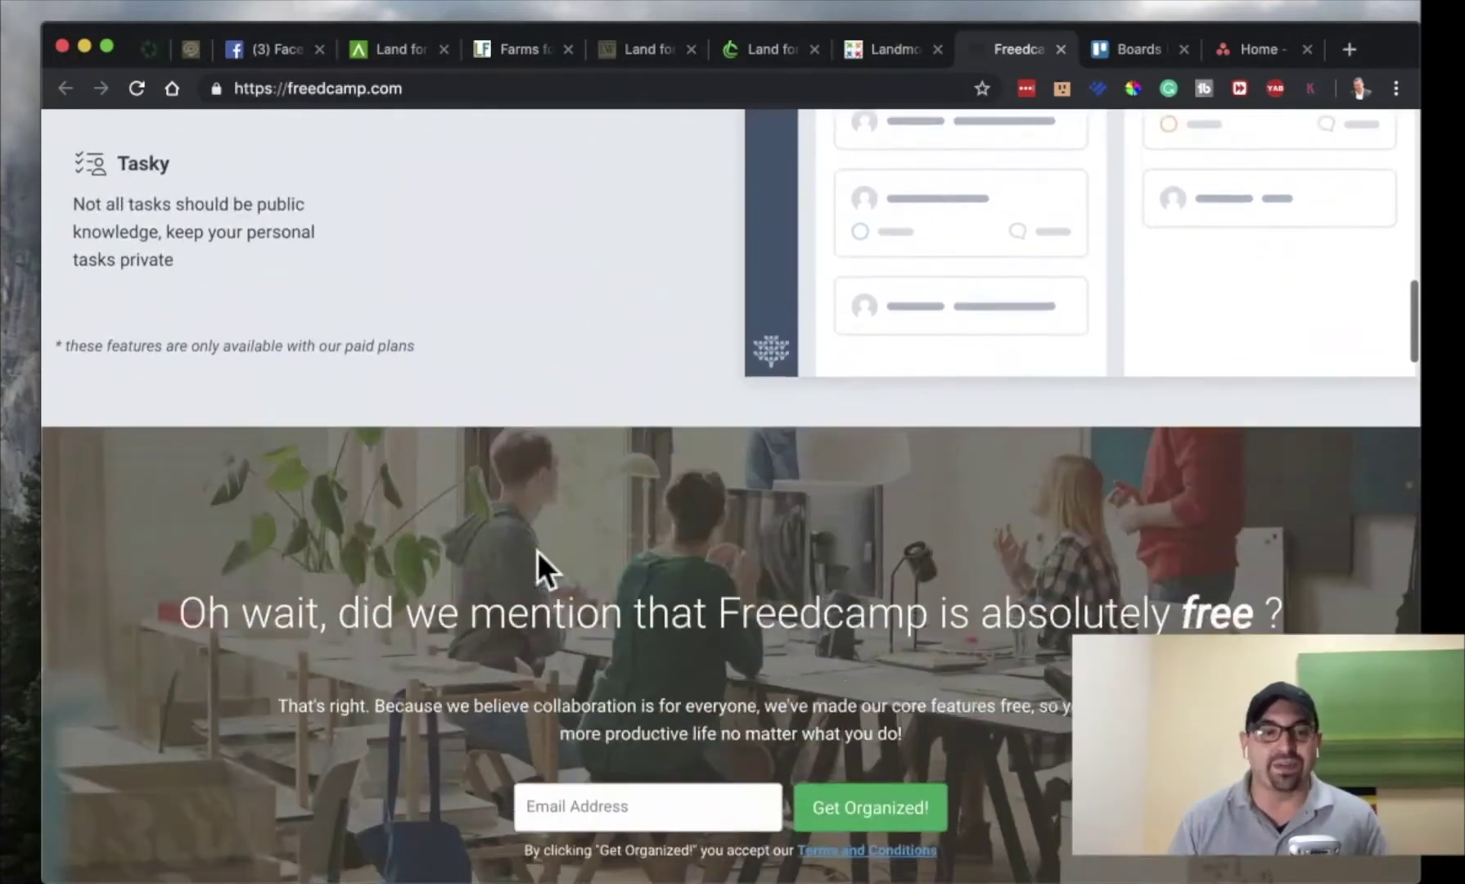
{"action": "scroll", "coordinate": [537, 551], "scroll_direction": "down", "scroll_amount": 3}
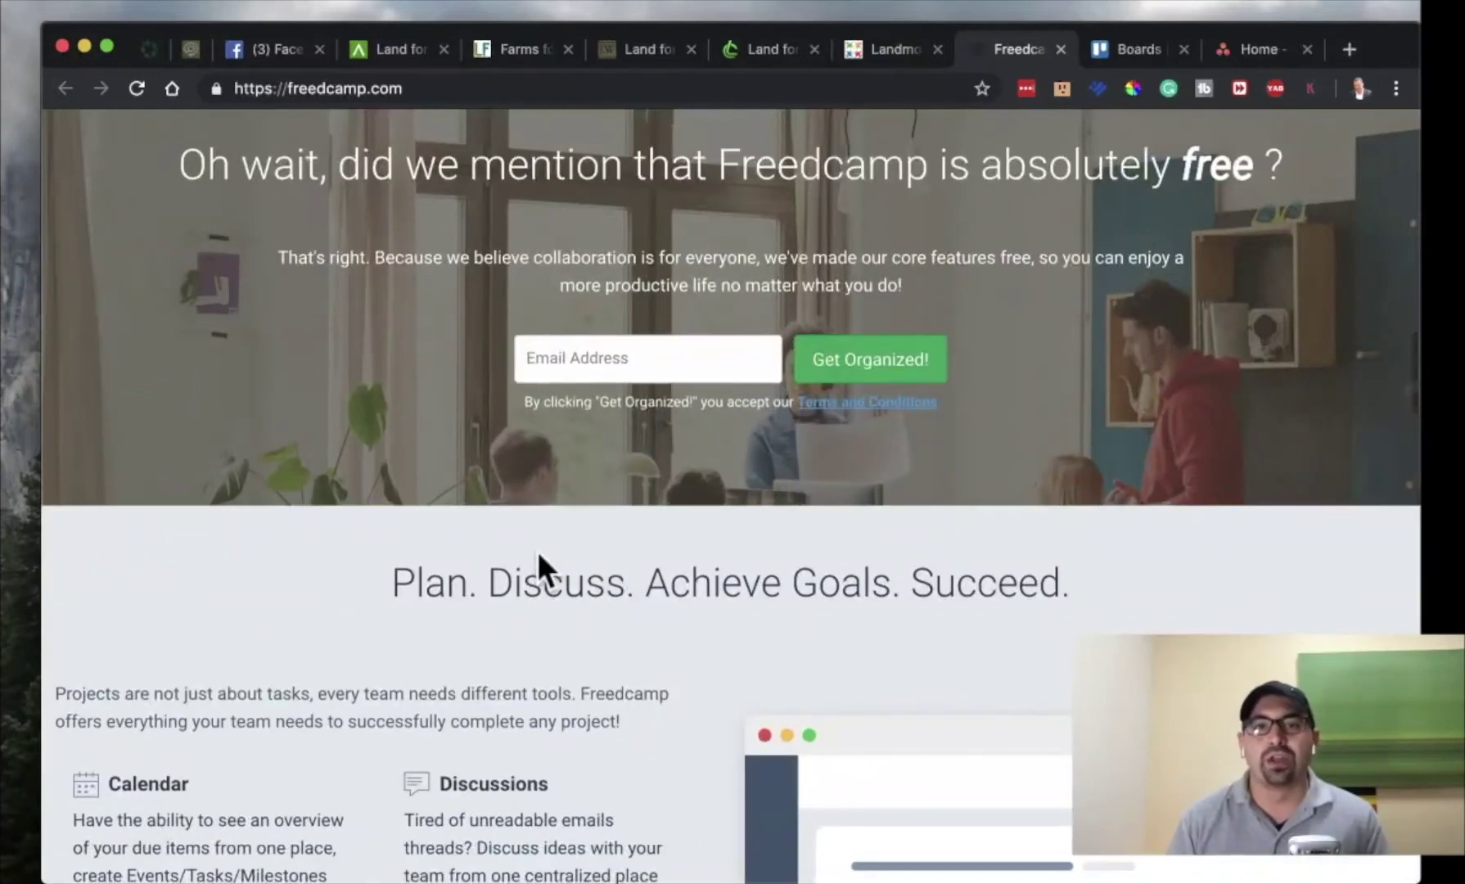
{"action": "scroll", "coordinate": [538, 555], "scroll_direction": "up", "scroll_amount": 1}
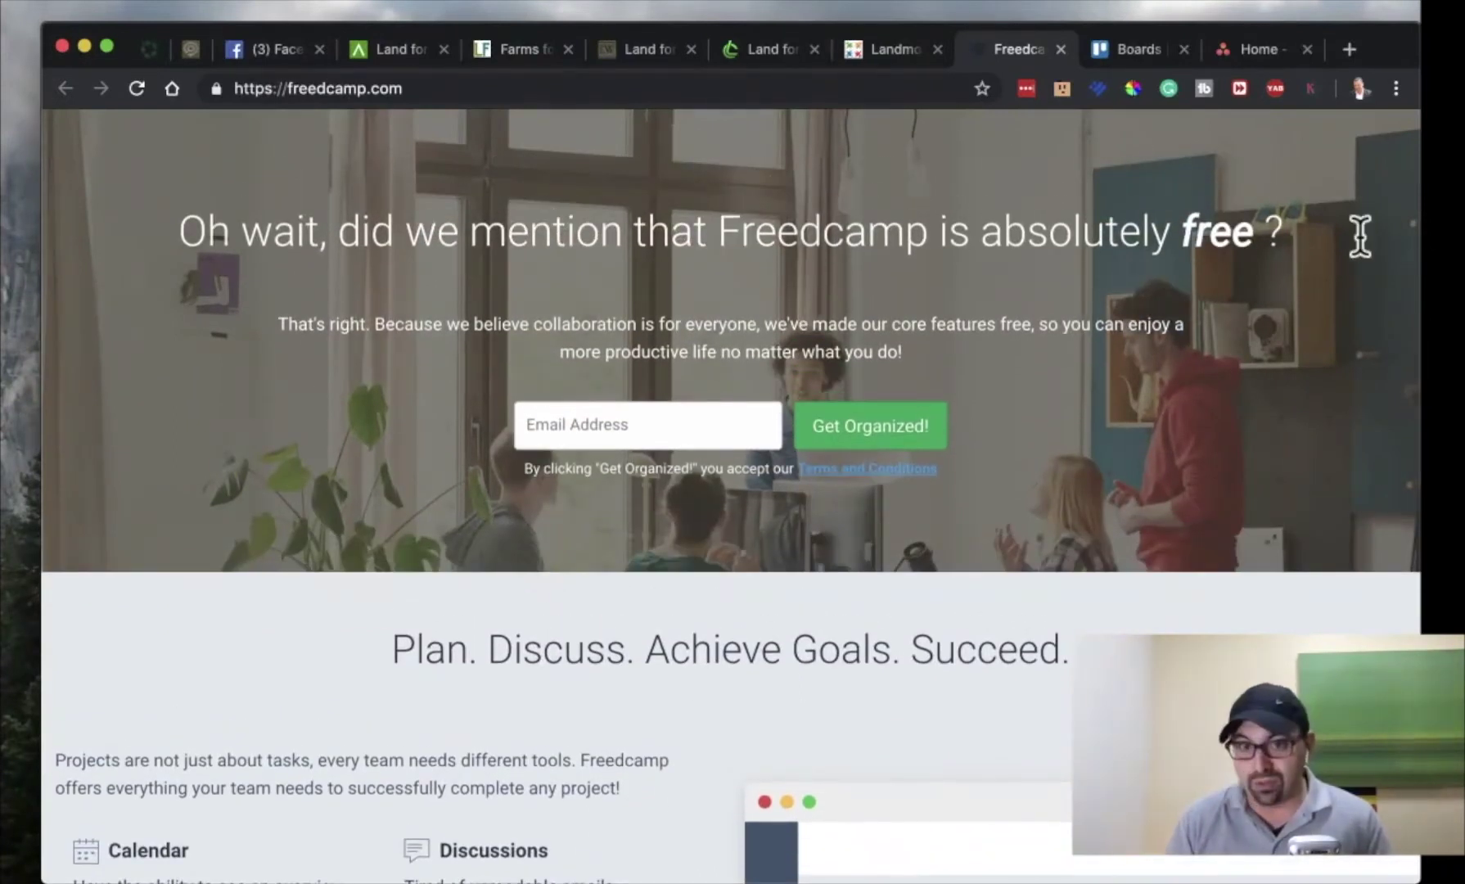
{"action": "scroll", "coordinate": [1250, 301], "scroll_direction": "down", "scroll_amount": 11}
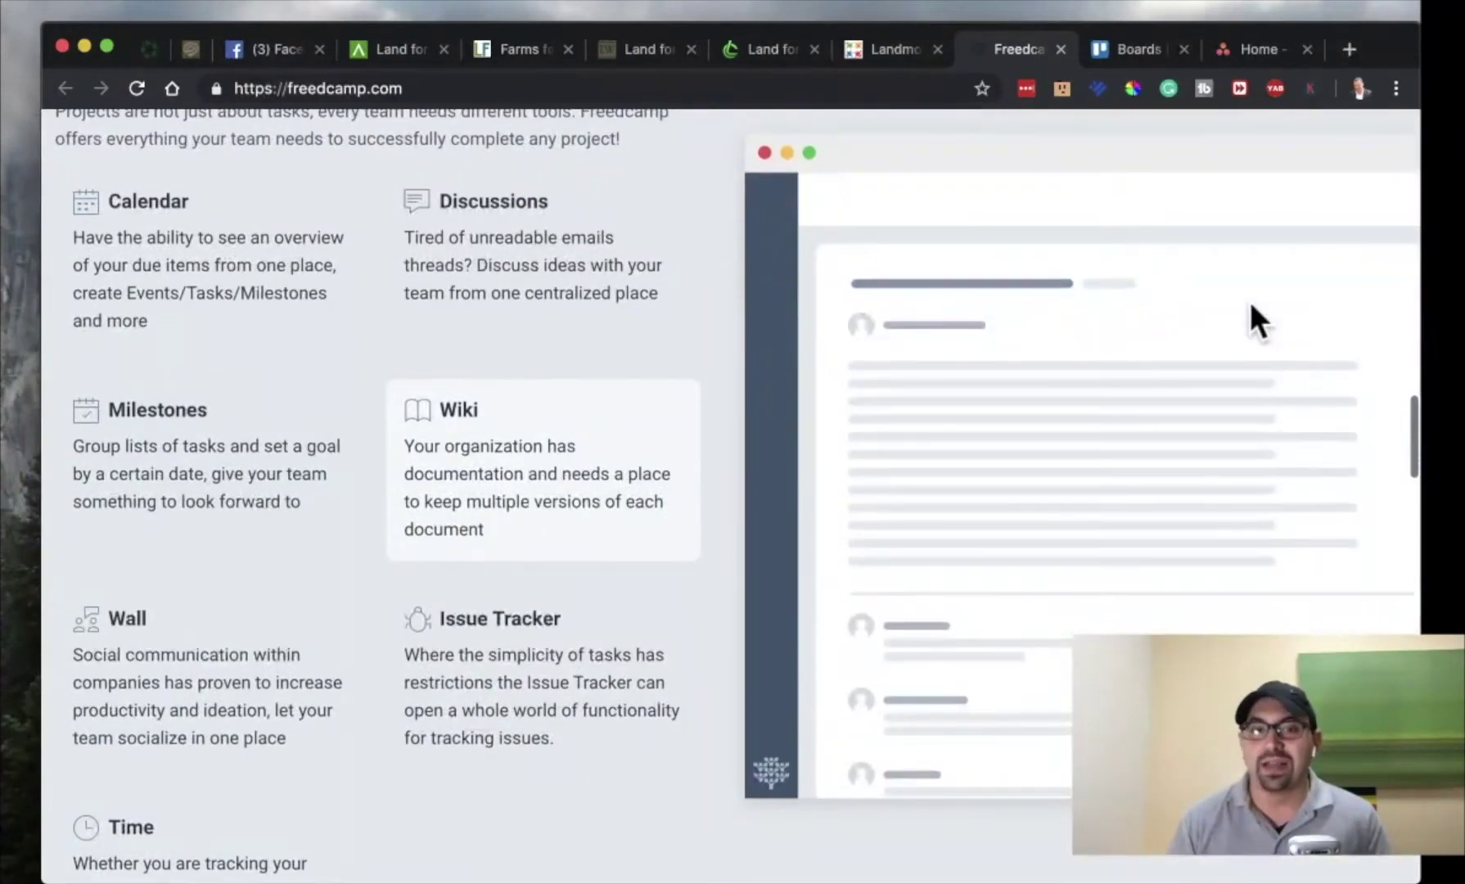
{"action": "scroll", "coordinate": [739, 574], "scroll_direction": "down", "scroll_amount": 14}
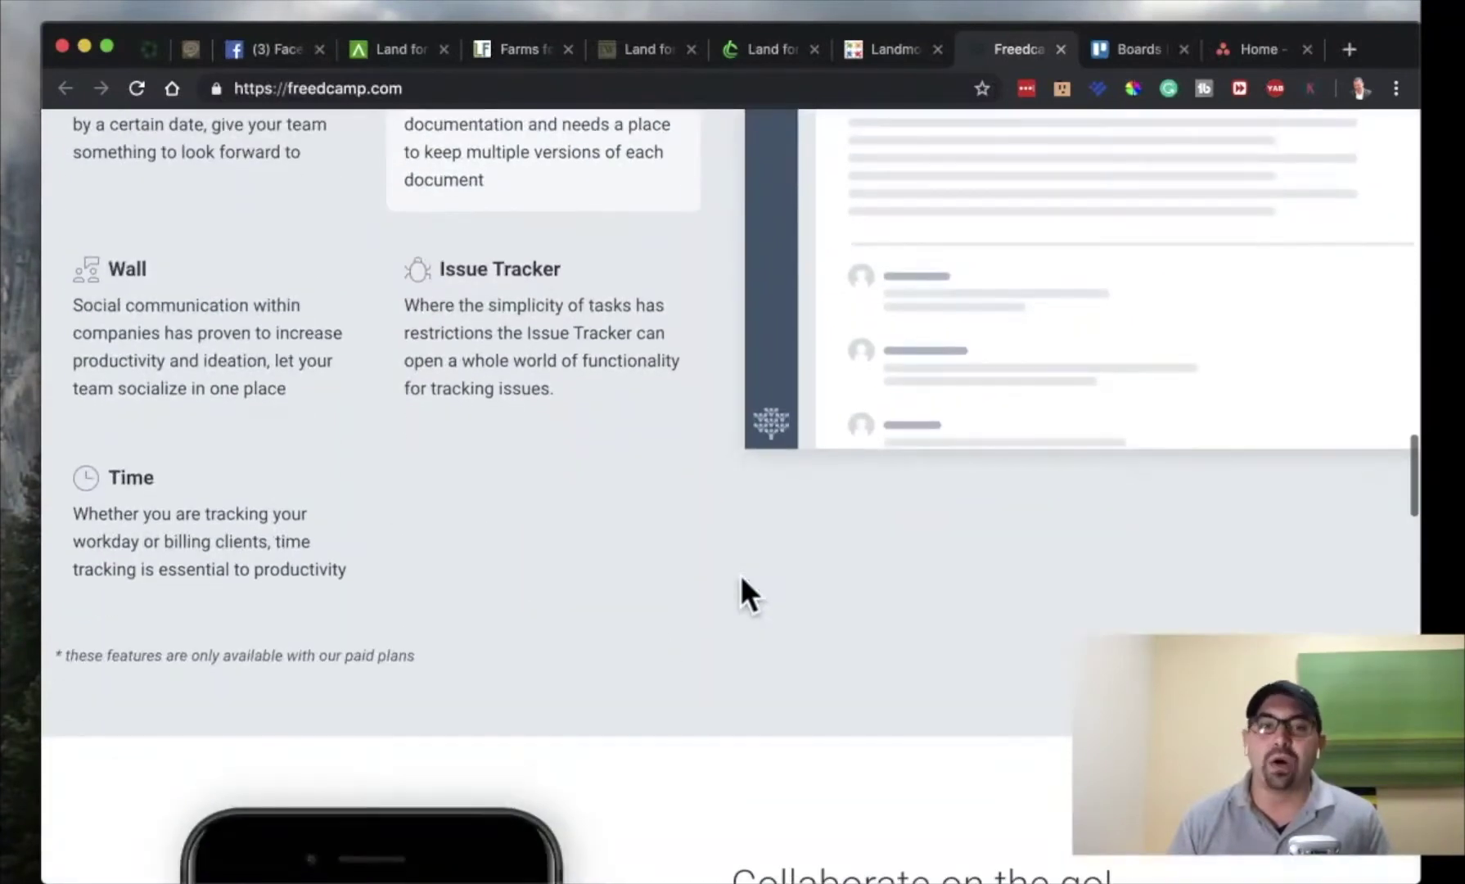
{"action": "scroll", "coordinate": [739, 574], "scroll_direction": "down", "scroll_amount": 9}
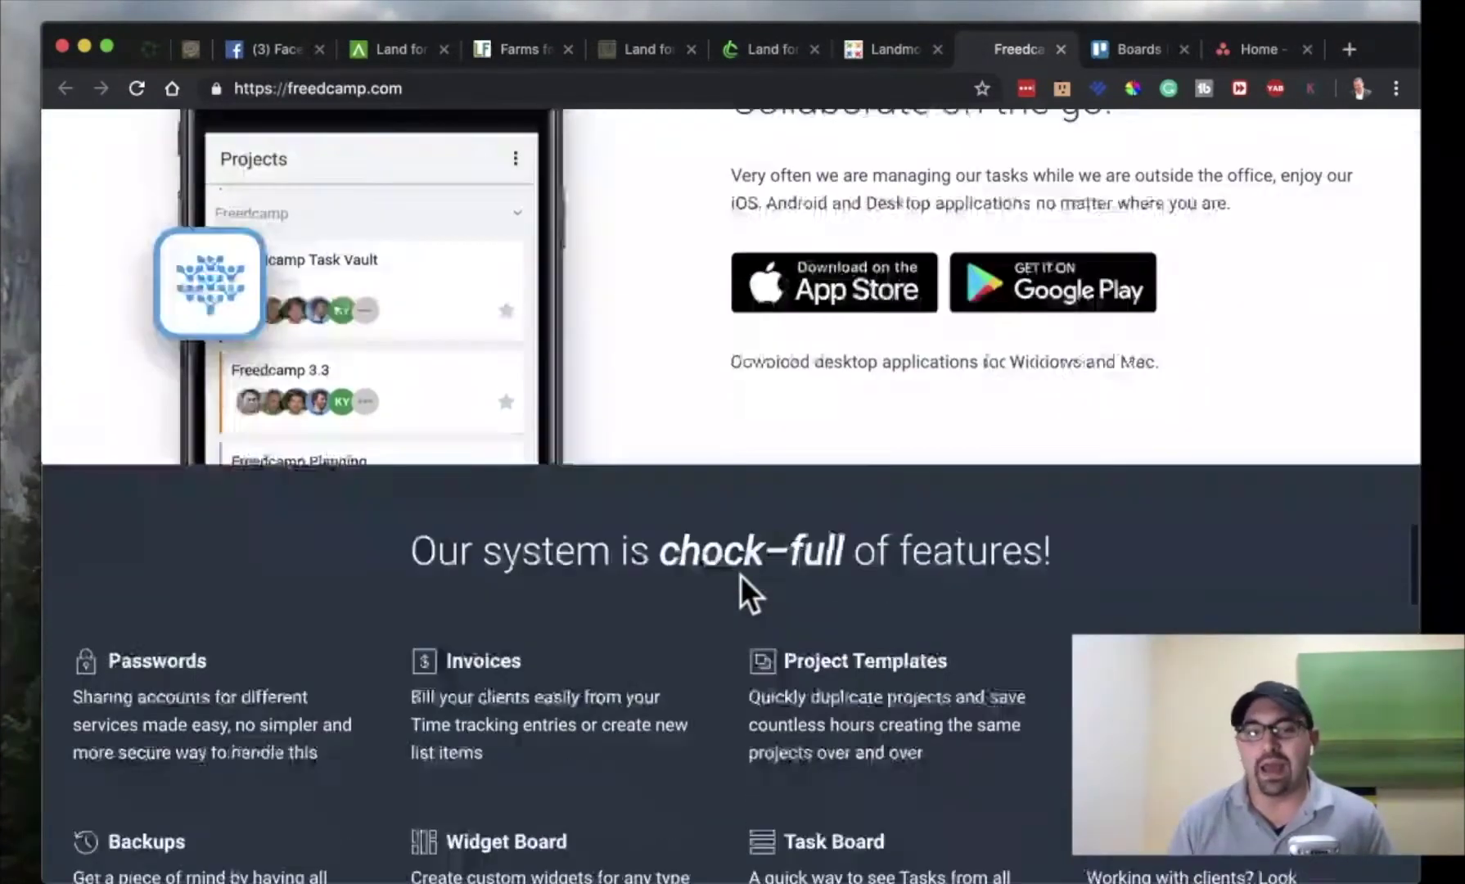
{"action": "scroll", "coordinate": [739, 575], "scroll_direction": "down", "scroll_amount": 2}
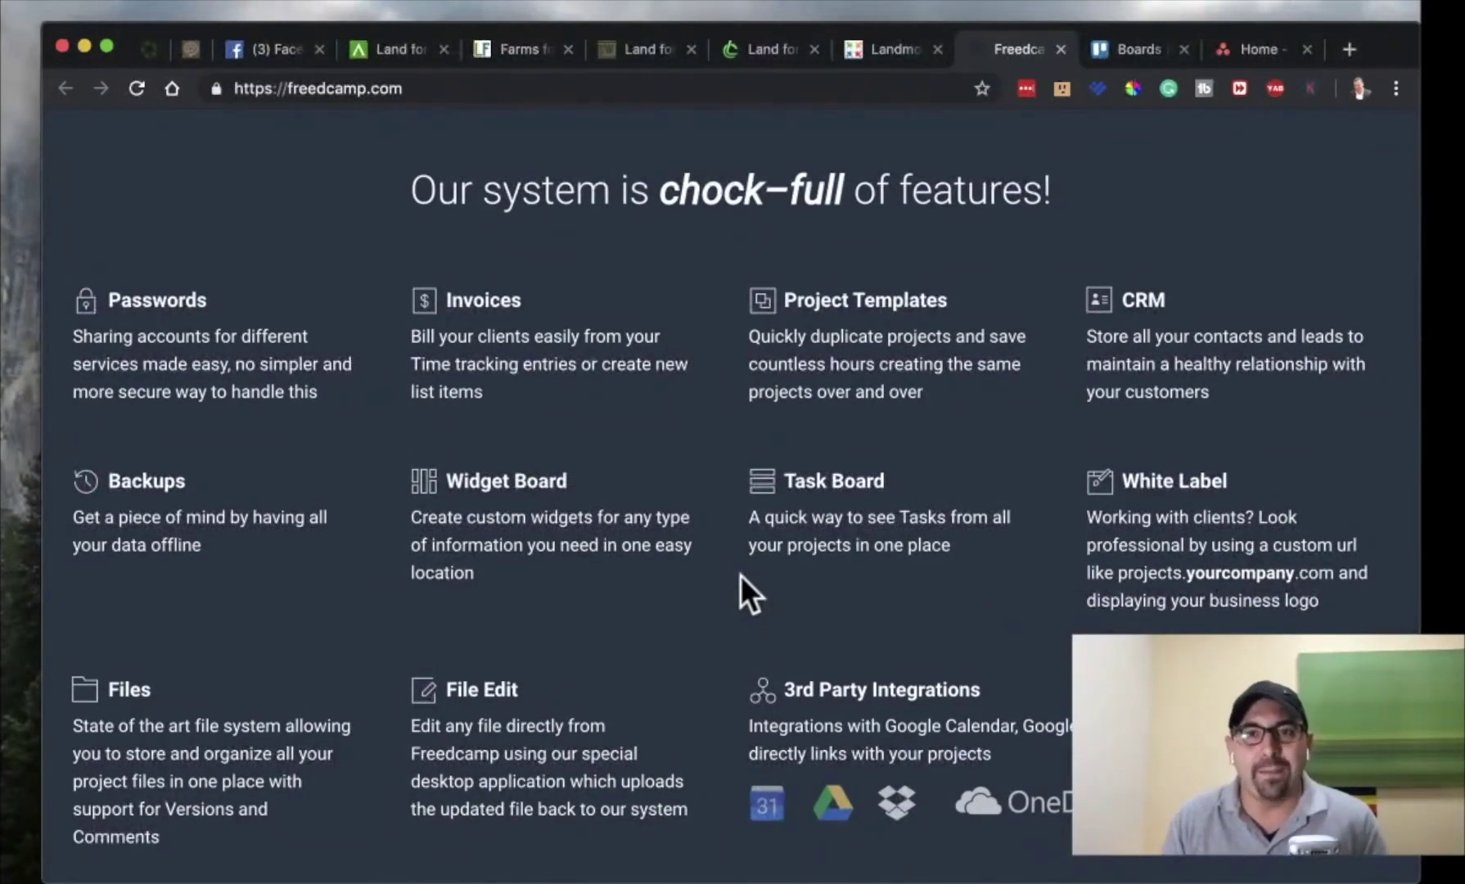
{"action": "scroll", "coordinate": [739, 574], "scroll_direction": "up", "scroll_amount": 20}
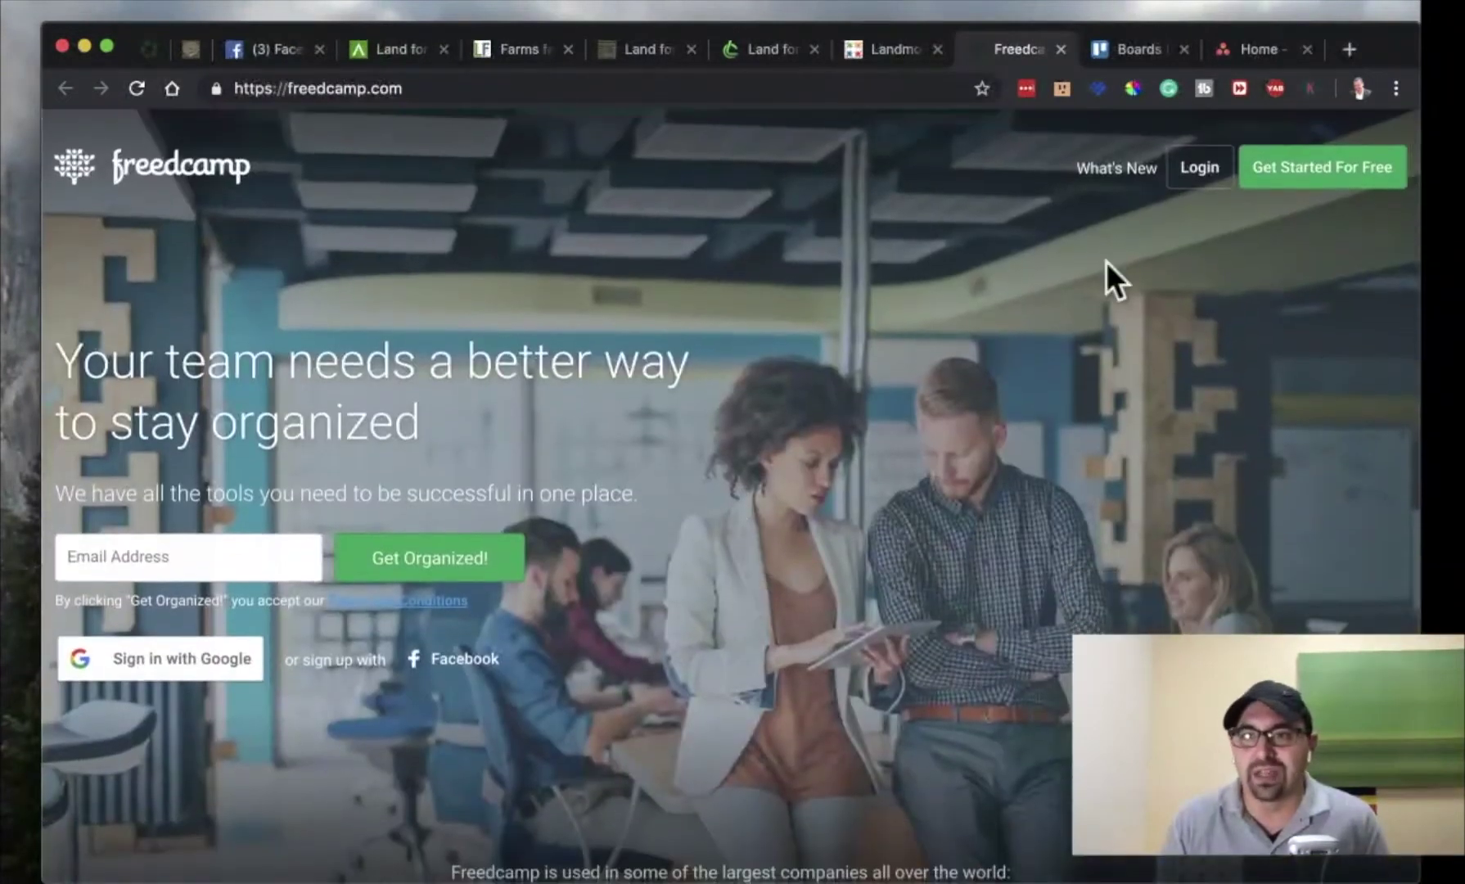
{"action": "scroll", "coordinate": [746, 529], "scroll_direction": "down", "scroll_amount": 1}
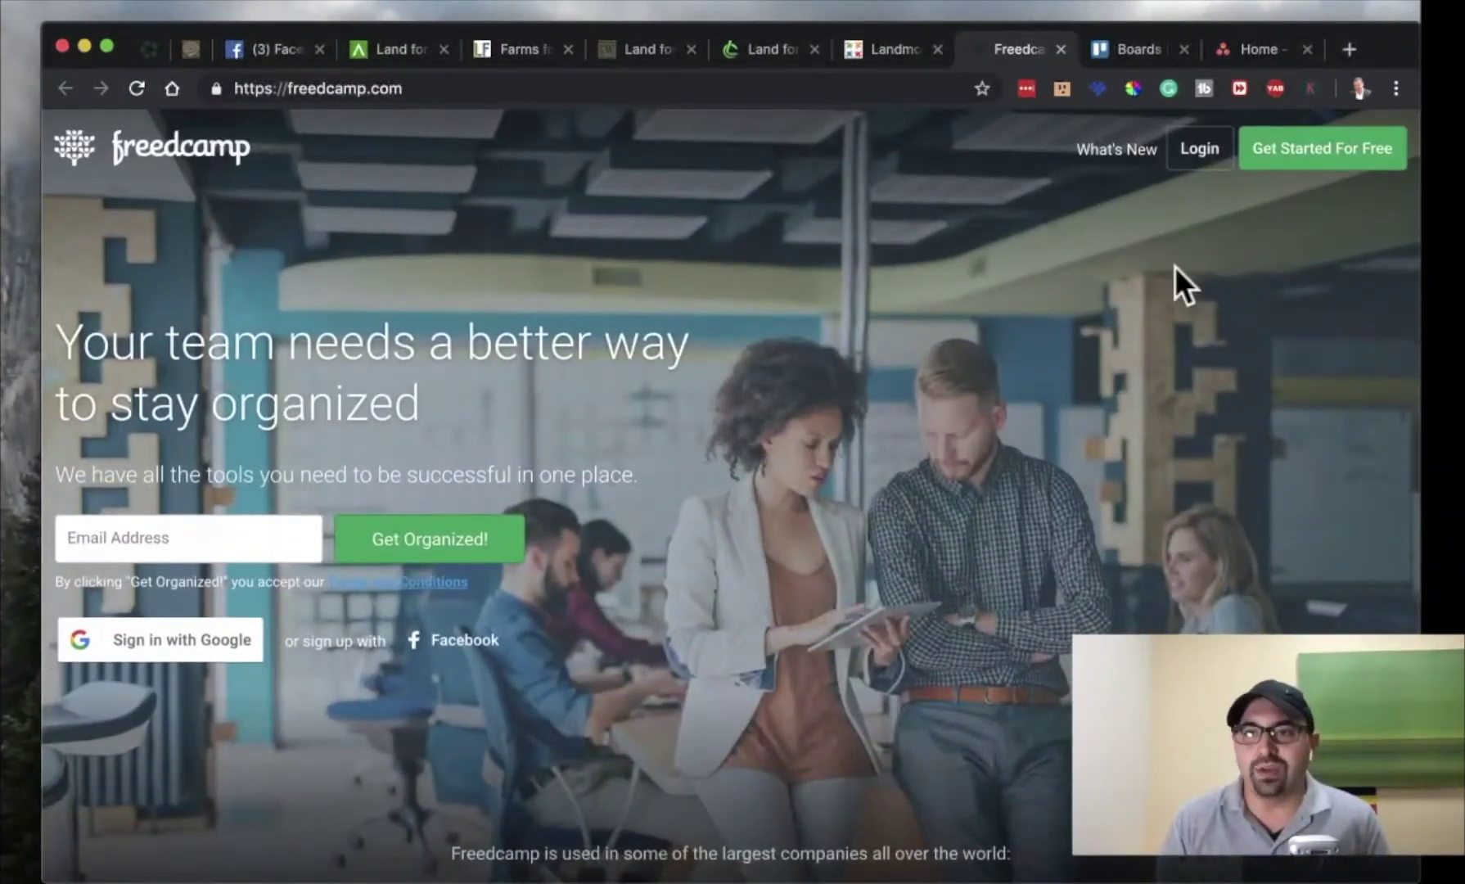
{"action": "scroll", "coordinate": [819, 386], "scroll_direction": "down", "scroll_amount": 9}
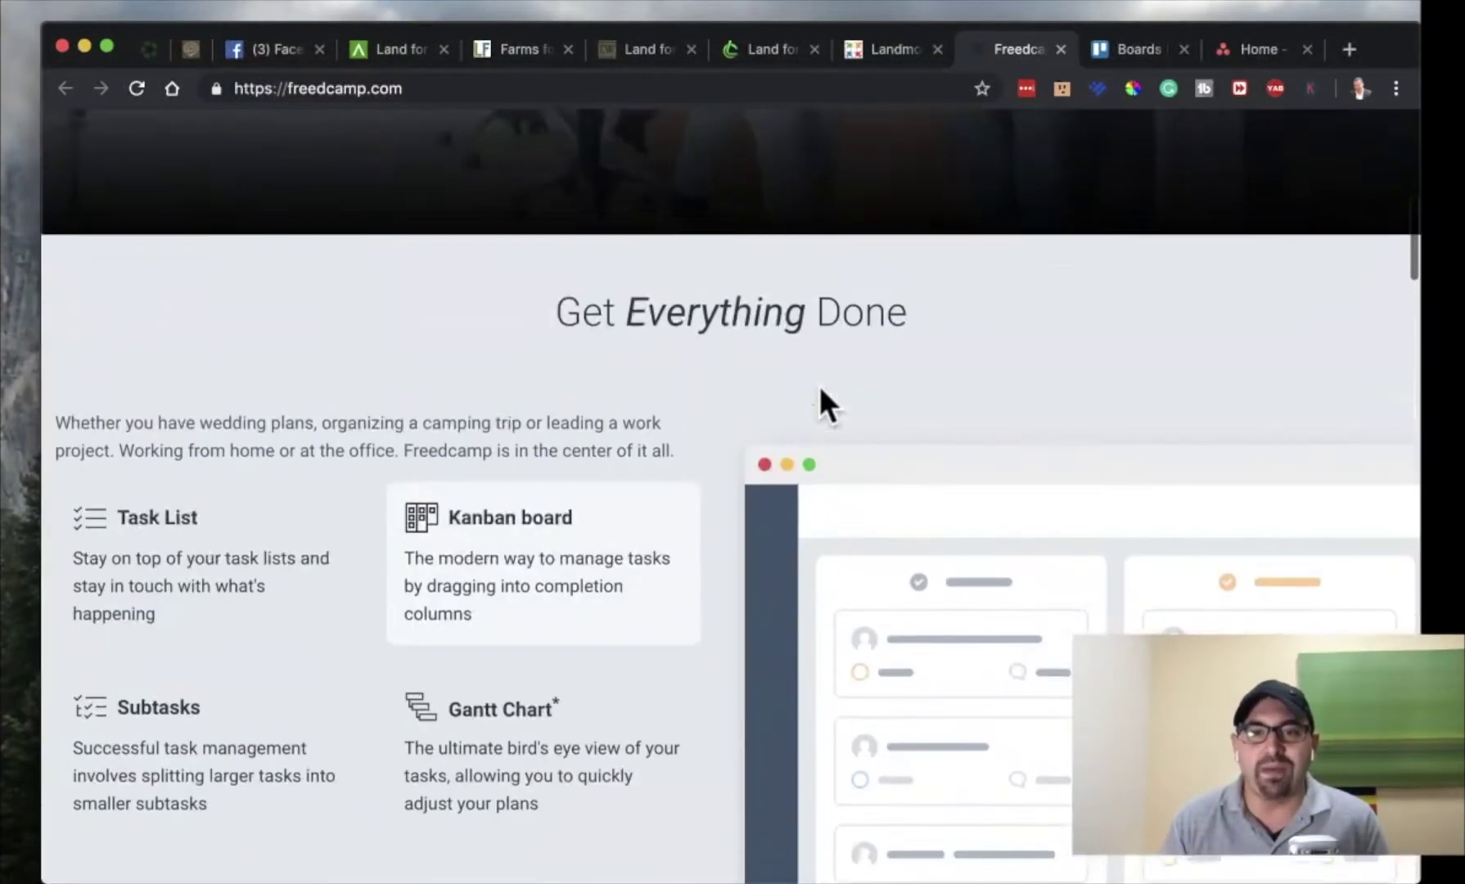
{"action": "scroll", "coordinate": [819, 386], "scroll_direction": "down", "scroll_amount": 20}
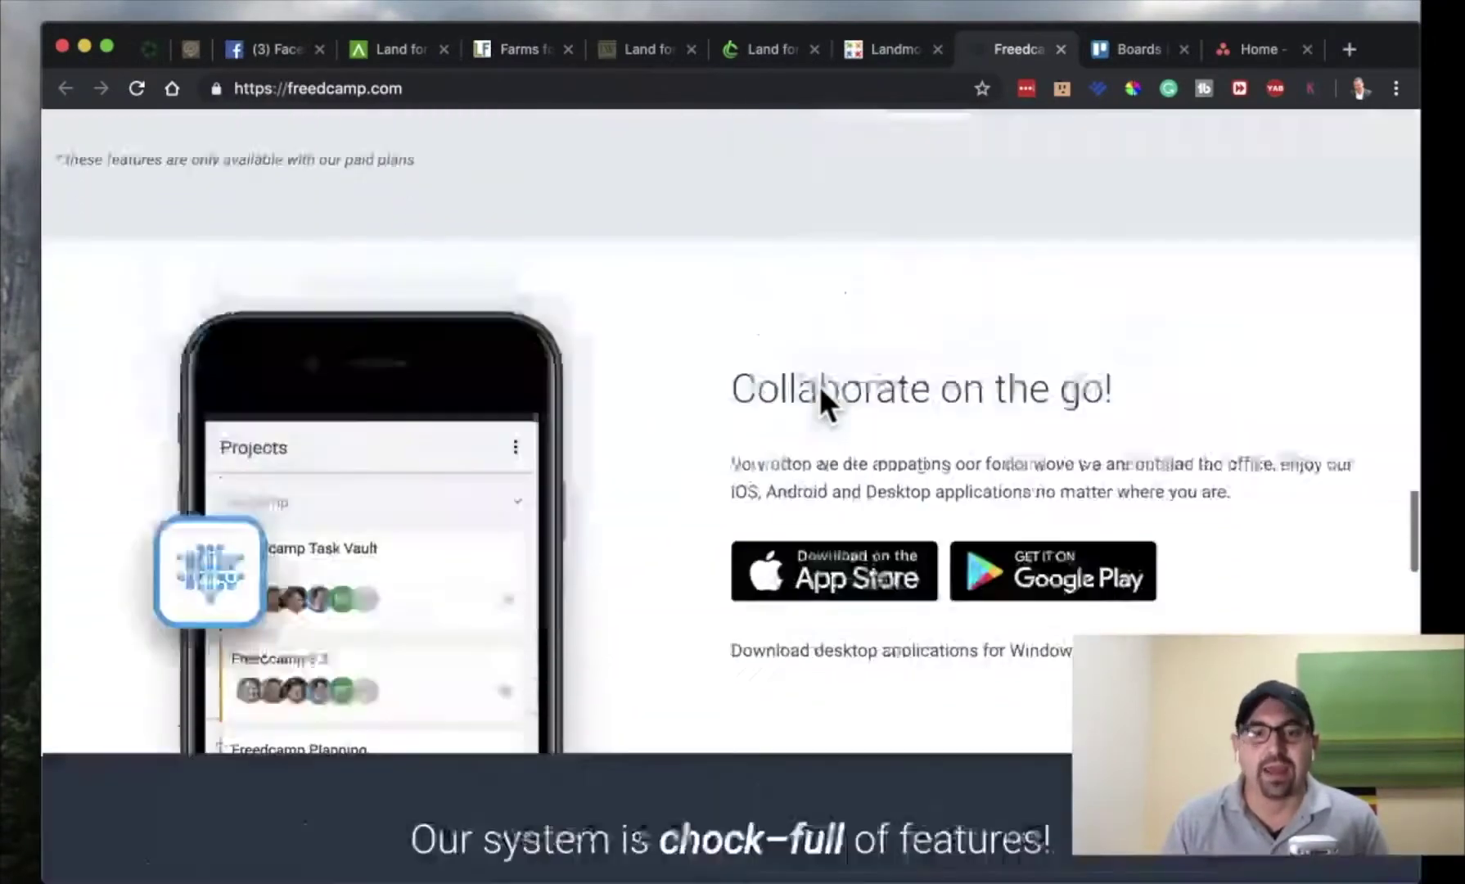
{"action": "scroll", "coordinate": [819, 385], "scroll_direction": "down", "scroll_amount": 20}
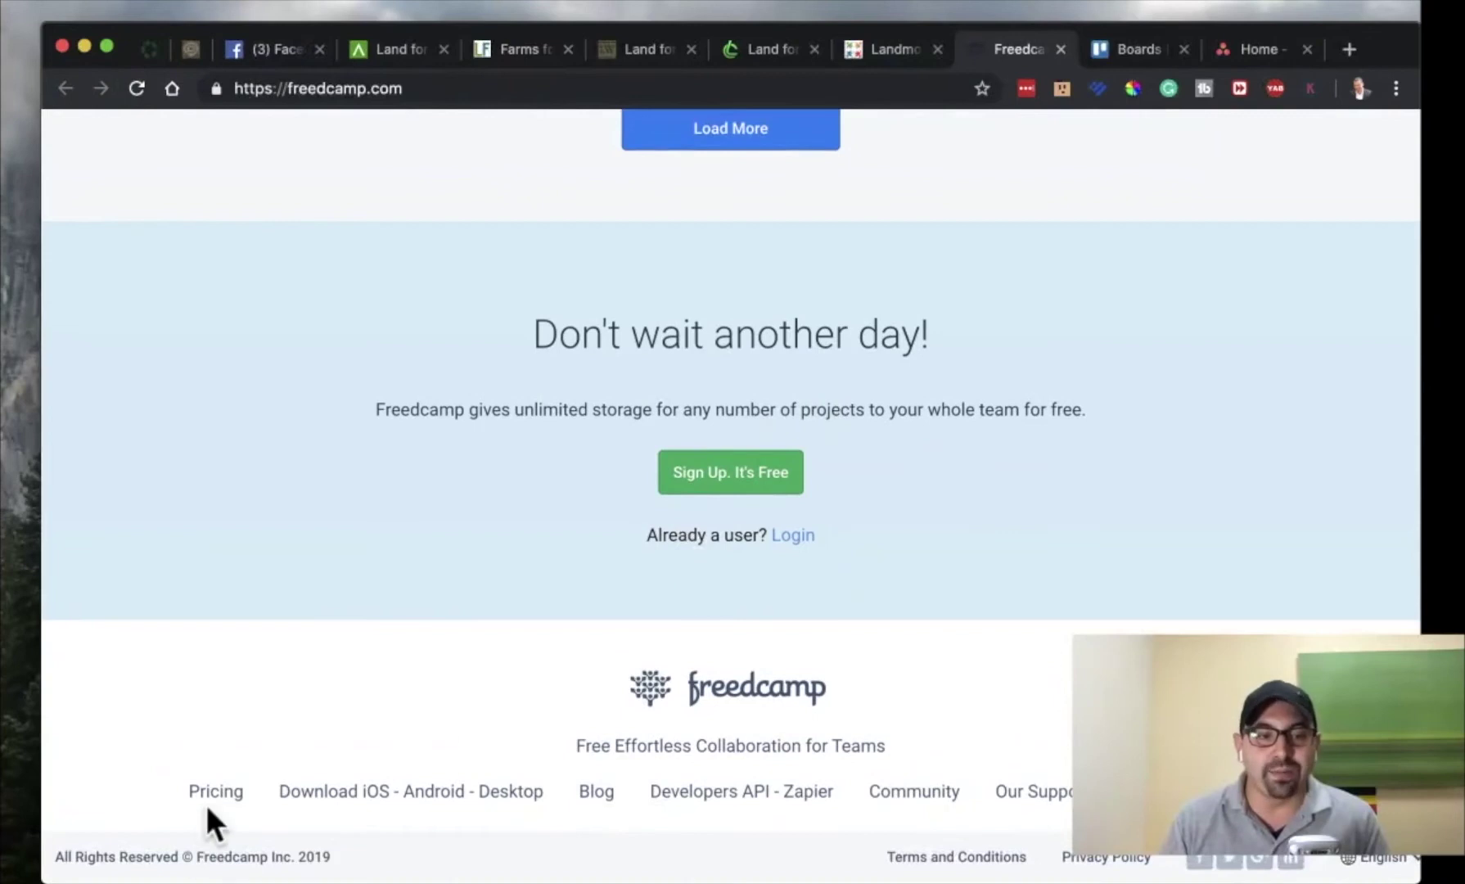
Open the Pricing link in a new tab and scroll through the plans.
{"action": "right_click", "coordinate": [209, 798]}
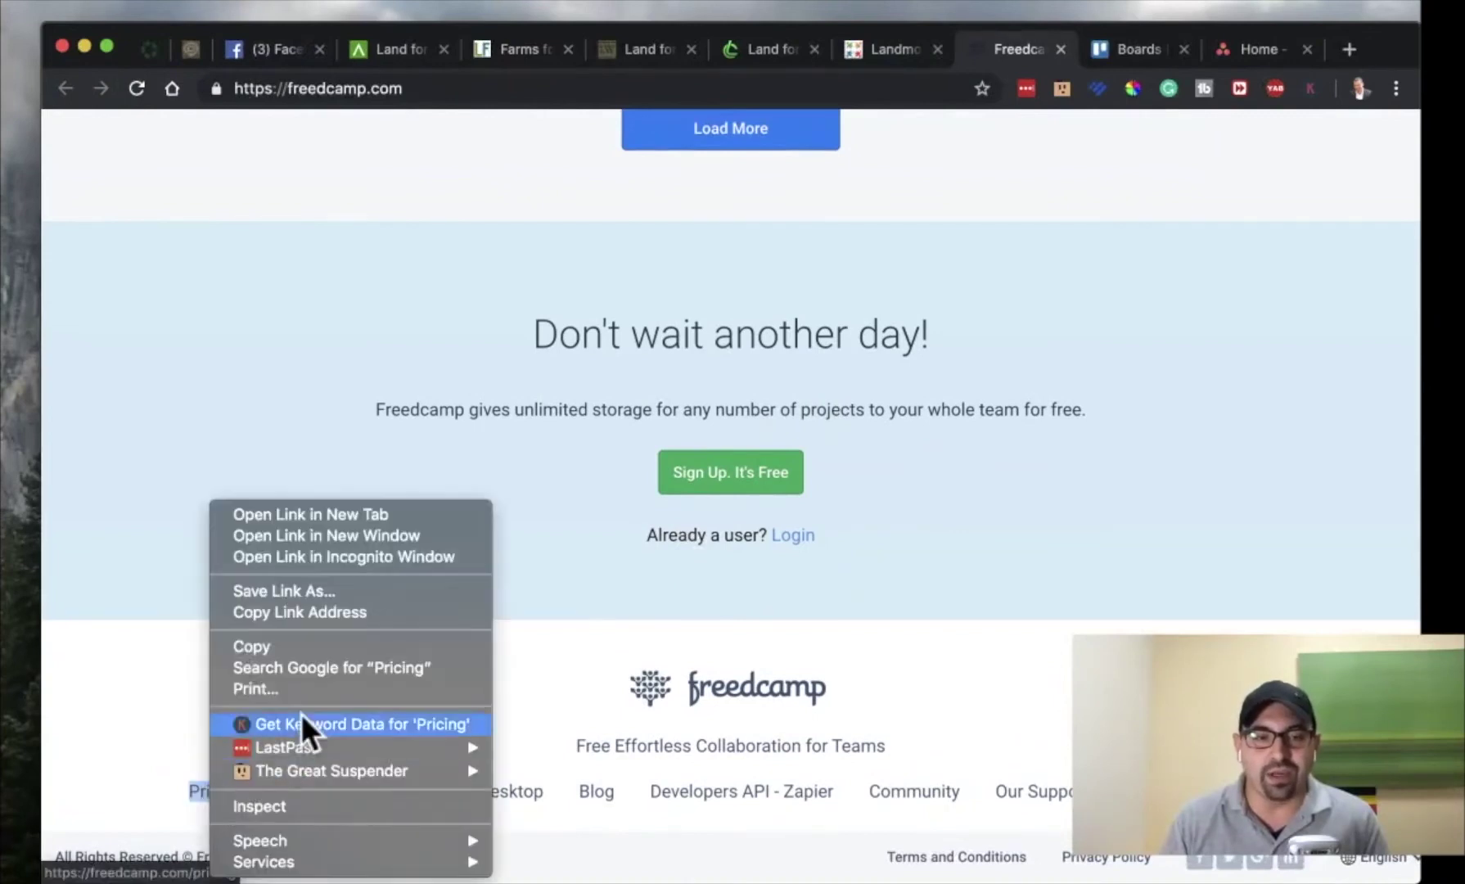
{"action": "left_click", "coordinate": [319, 513]}
{"action": "left_click", "coordinate": [1040, 52]}
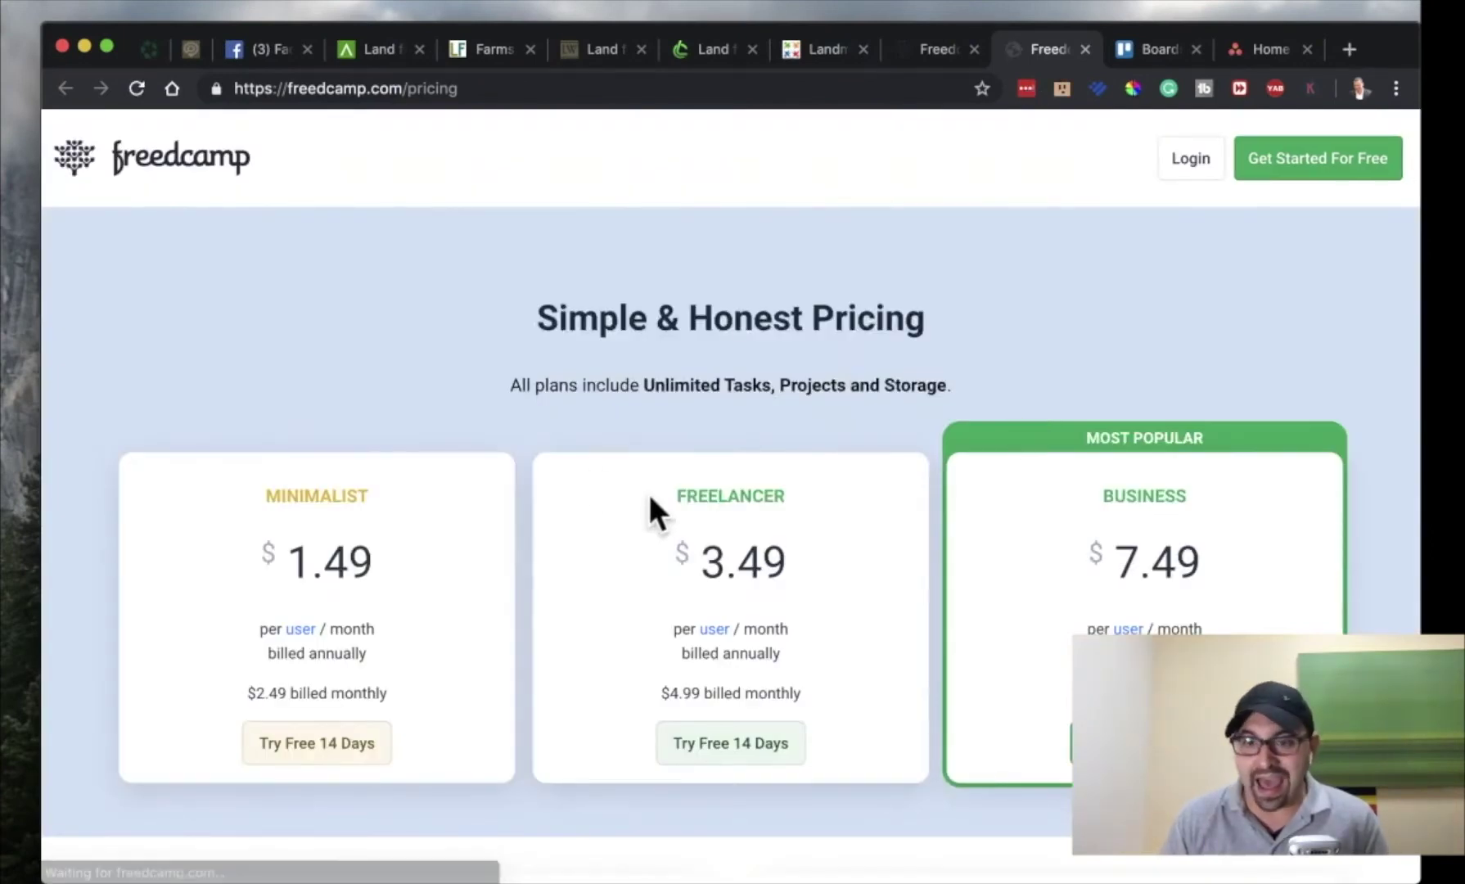
{"action": "scroll", "coordinate": [649, 493], "scroll_direction": "down", "scroll_amount": 2}
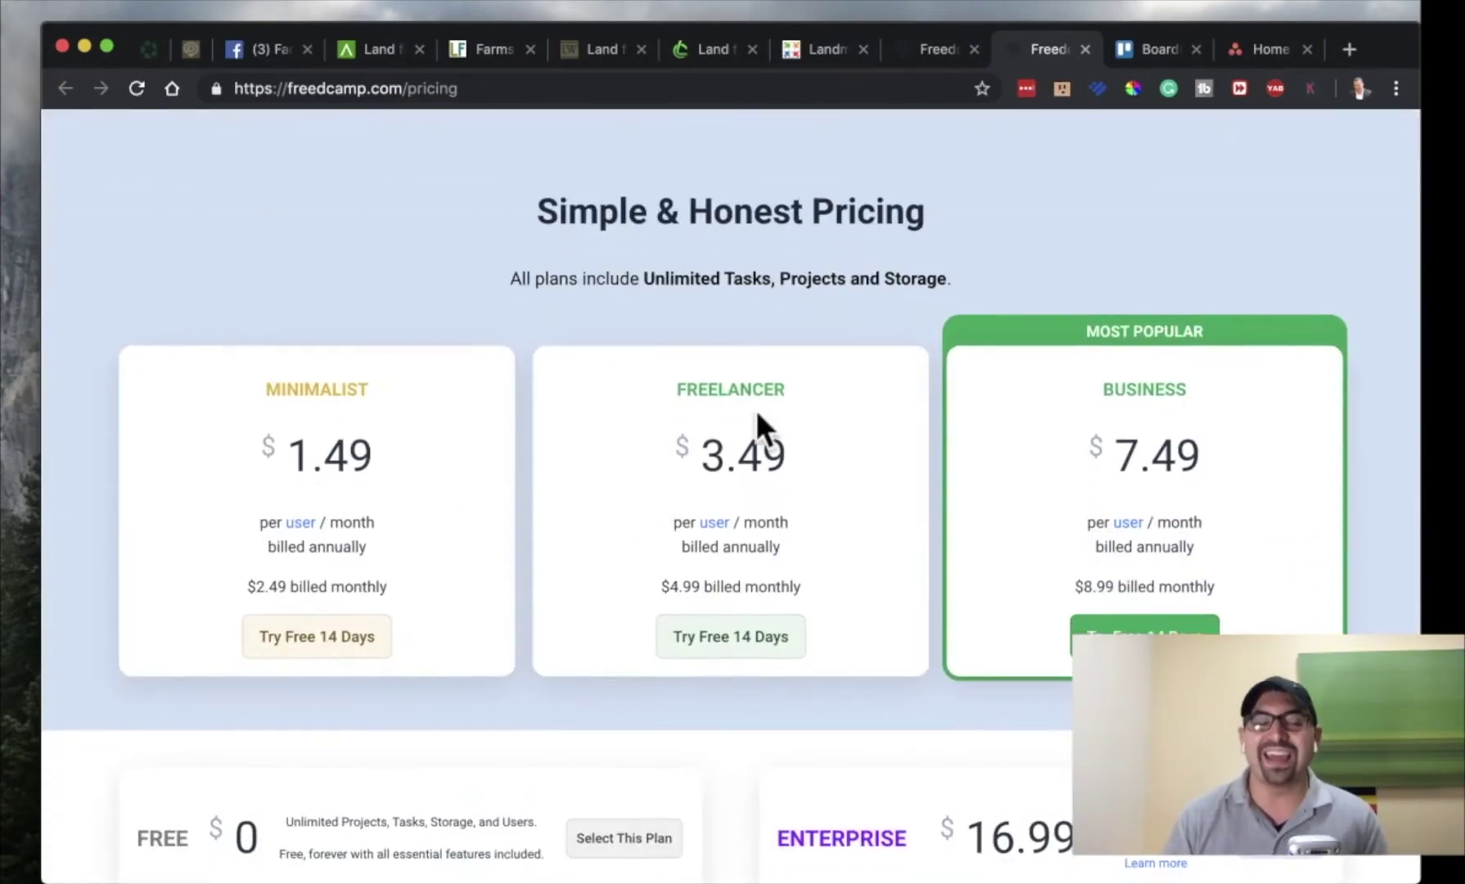
Return to the Freedcamp home tab and scroll to the 'chock-full of features' grid.
{"action": "left_click", "coordinate": [930, 56]}
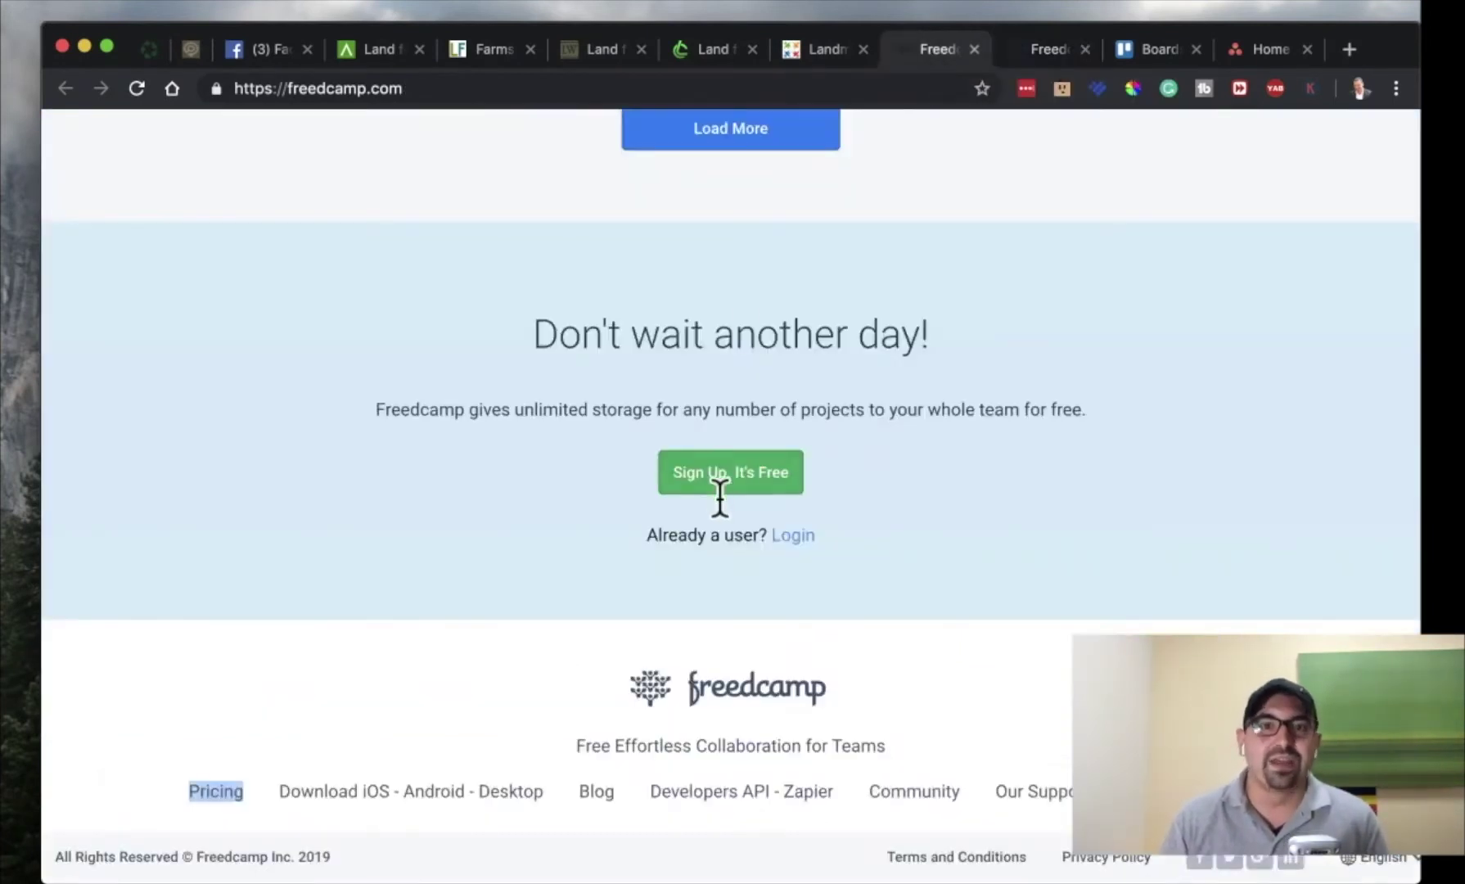
{"action": "scroll", "coordinate": [718, 496], "scroll_direction": "up", "scroll_amount": 10}
{"action": "scroll", "coordinate": [718, 495], "scroll_direction": "down", "scroll_amount": 10}
{"action": "scroll", "coordinate": [718, 496], "scroll_direction": "up", "scroll_amount": 2}
{"action": "scroll", "coordinate": [718, 496], "scroll_direction": "down", "scroll_amount": 2}
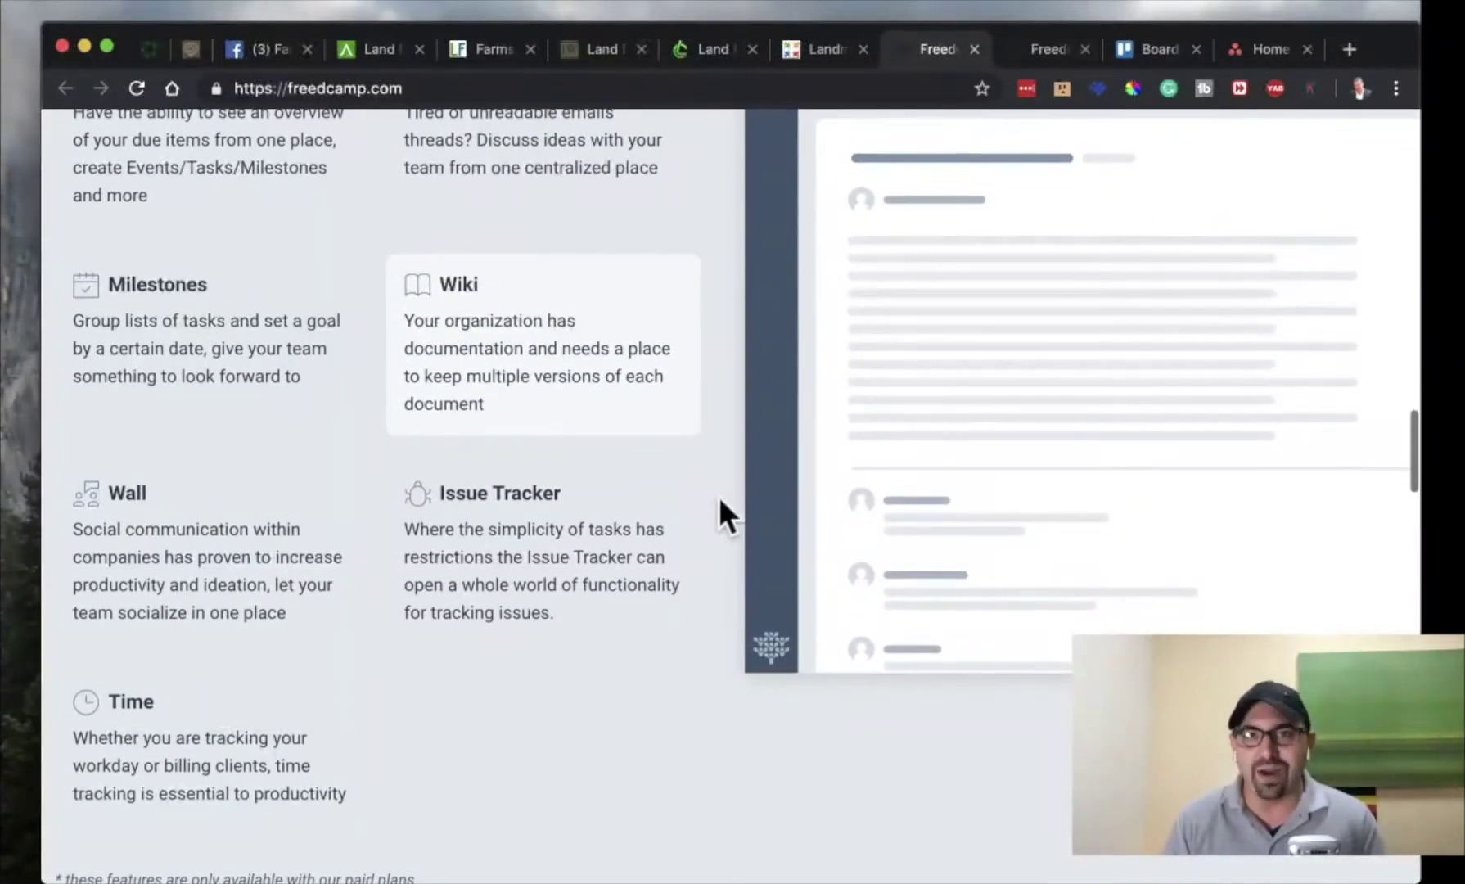
{"action": "scroll", "coordinate": [719, 495], "scroll_direction": "down", "scroll_amount": 10}
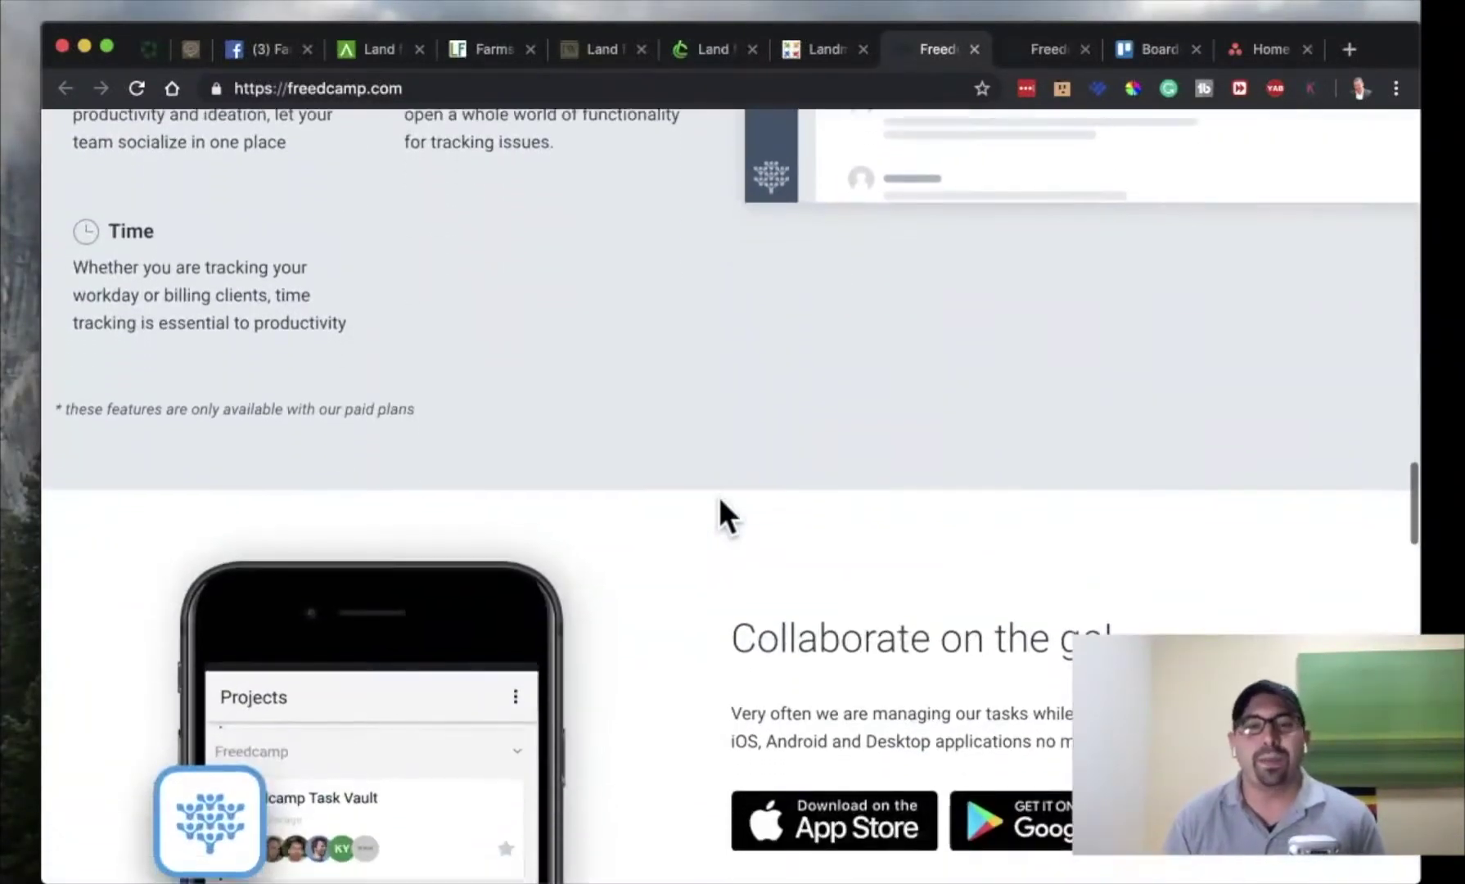
{"action": "scroll", "coordinate": [718, 496], "scroll_direction": "down", "scroll_amount": 8}
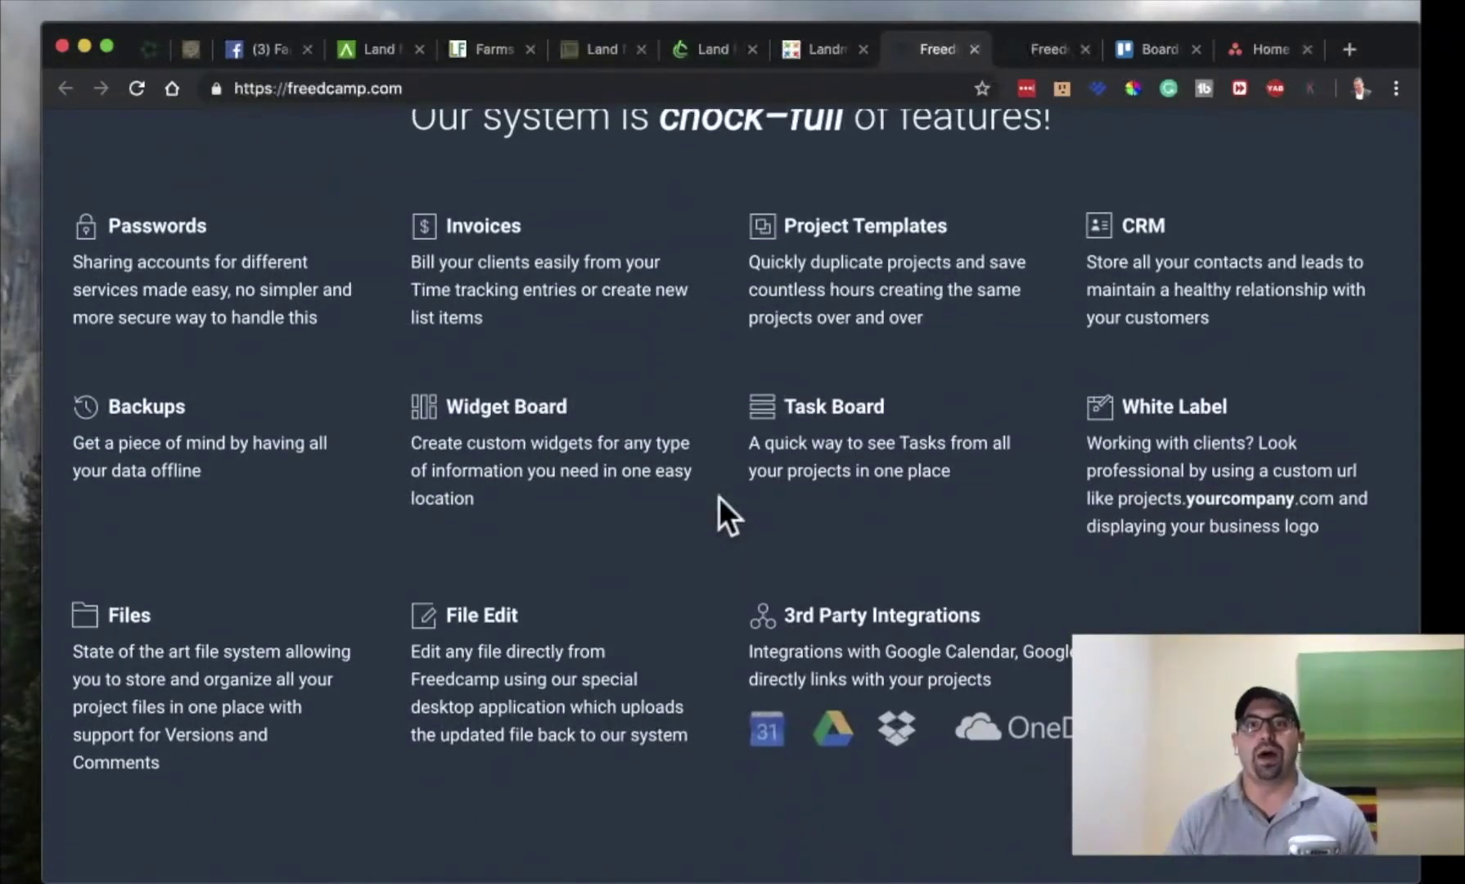
{"action": "scroll", "coordinate": [719, 514], "scroll_direction": "up", "scroll_amount": 1}
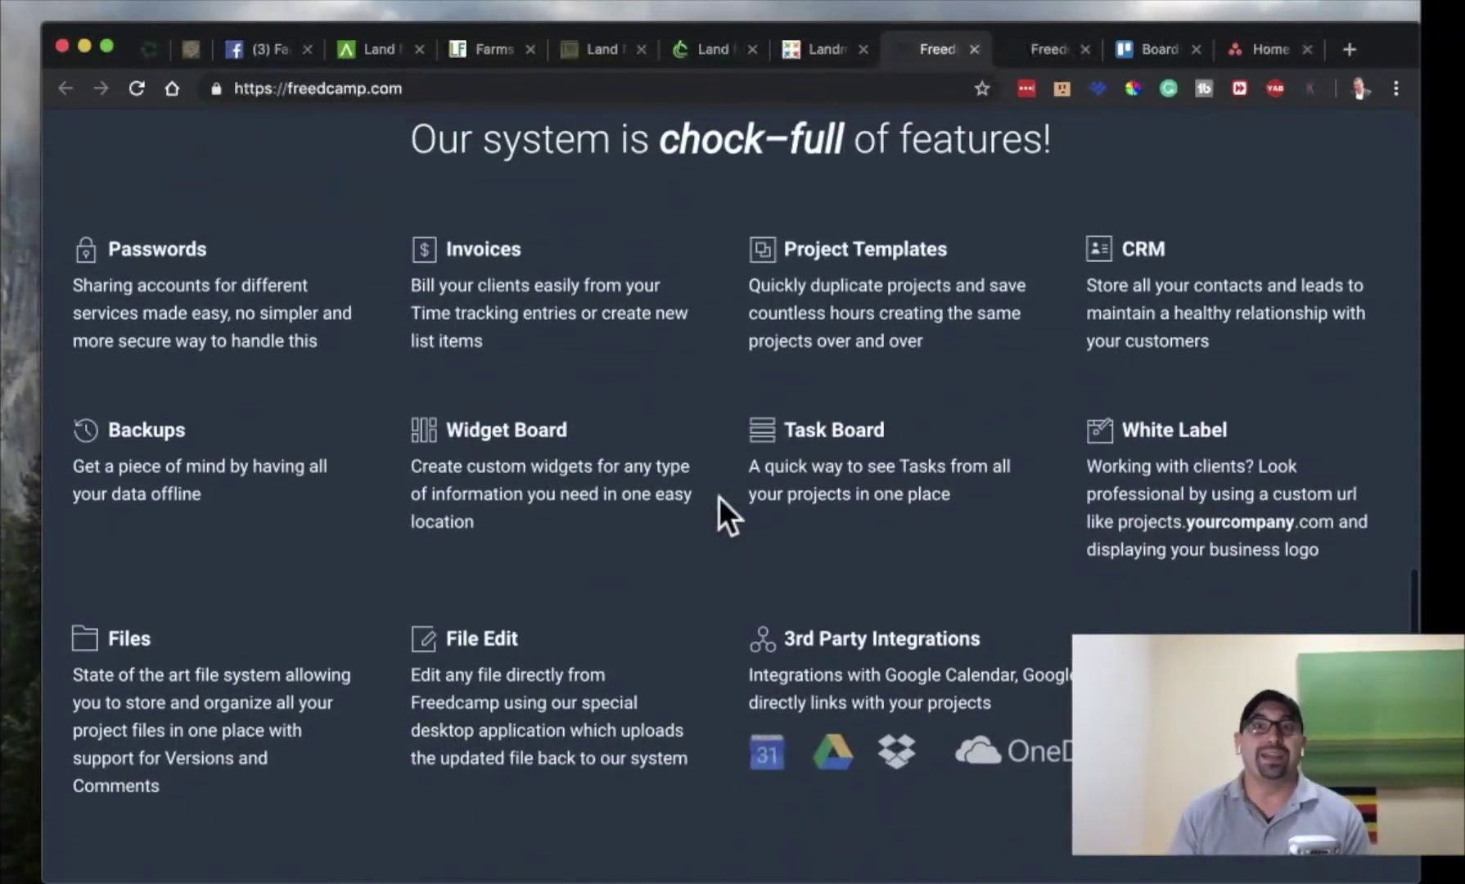
Review the Minimalist $1.49, Freelancer $3.49 and Business $7.49 monthly plans on the pricing tab.
{"action": "left_click", "coordinate": [1014, 43]}
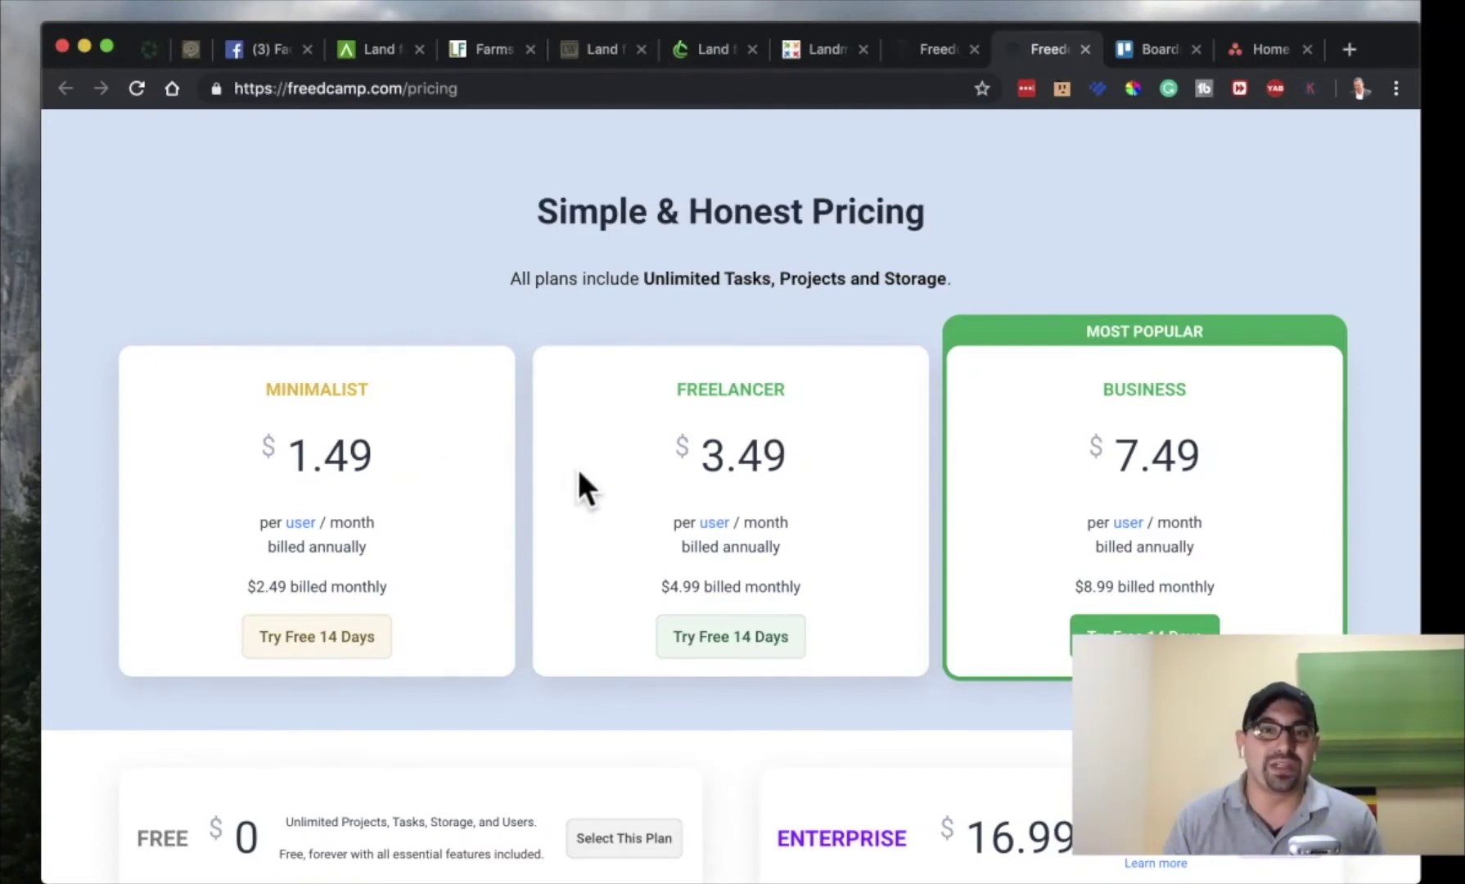
{"action": "scroll", "coordinate": [579, 473], "scroll_direction": "down", "scroll_amount": 2}
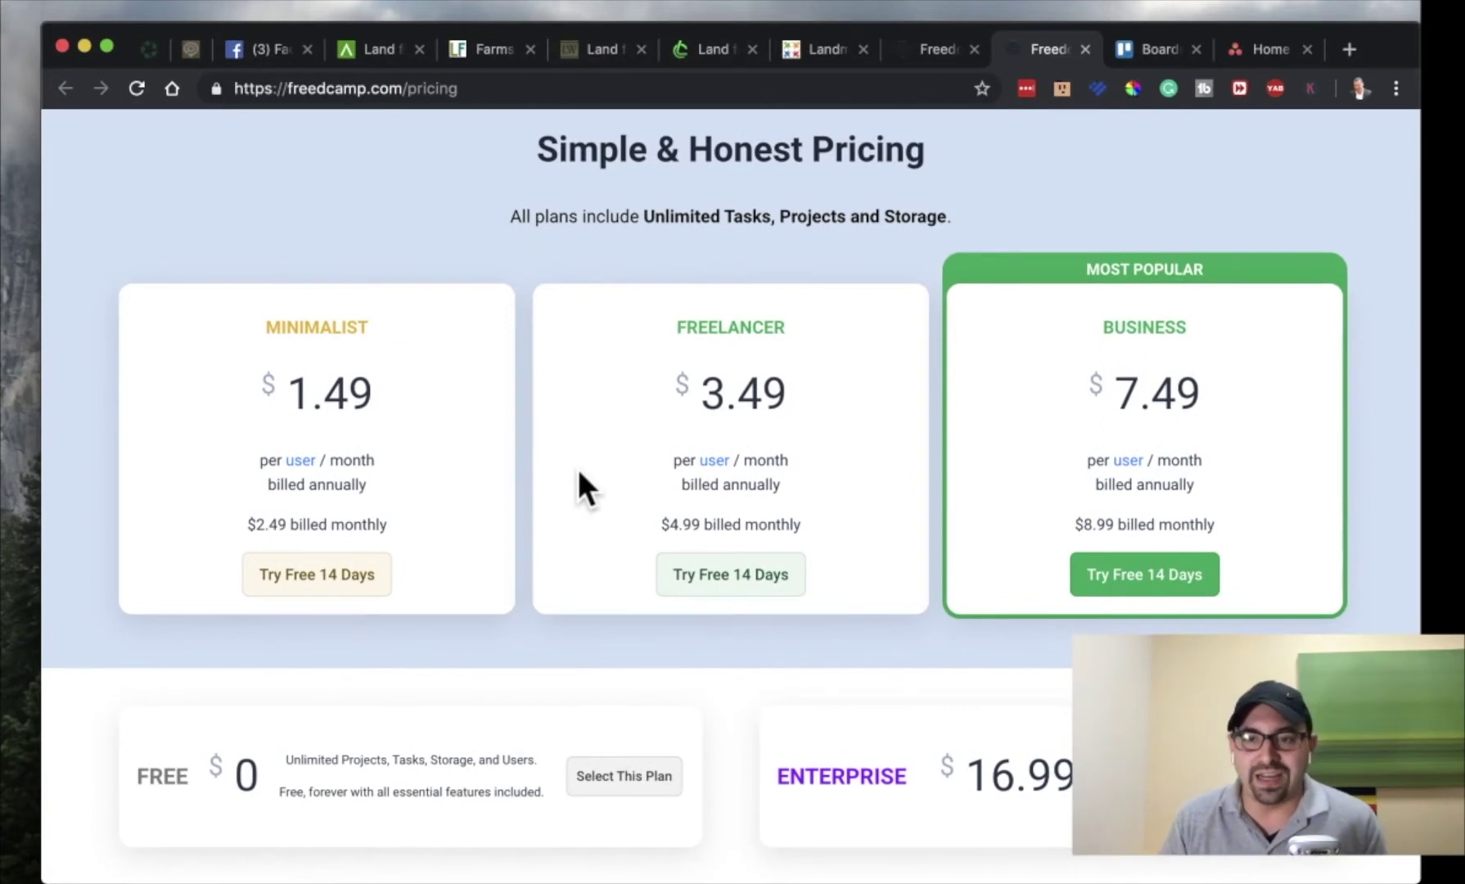
{"action": "scroll", "coordinate": [579, 473], "scroll_direction": "down", "scroll_amount": 1}
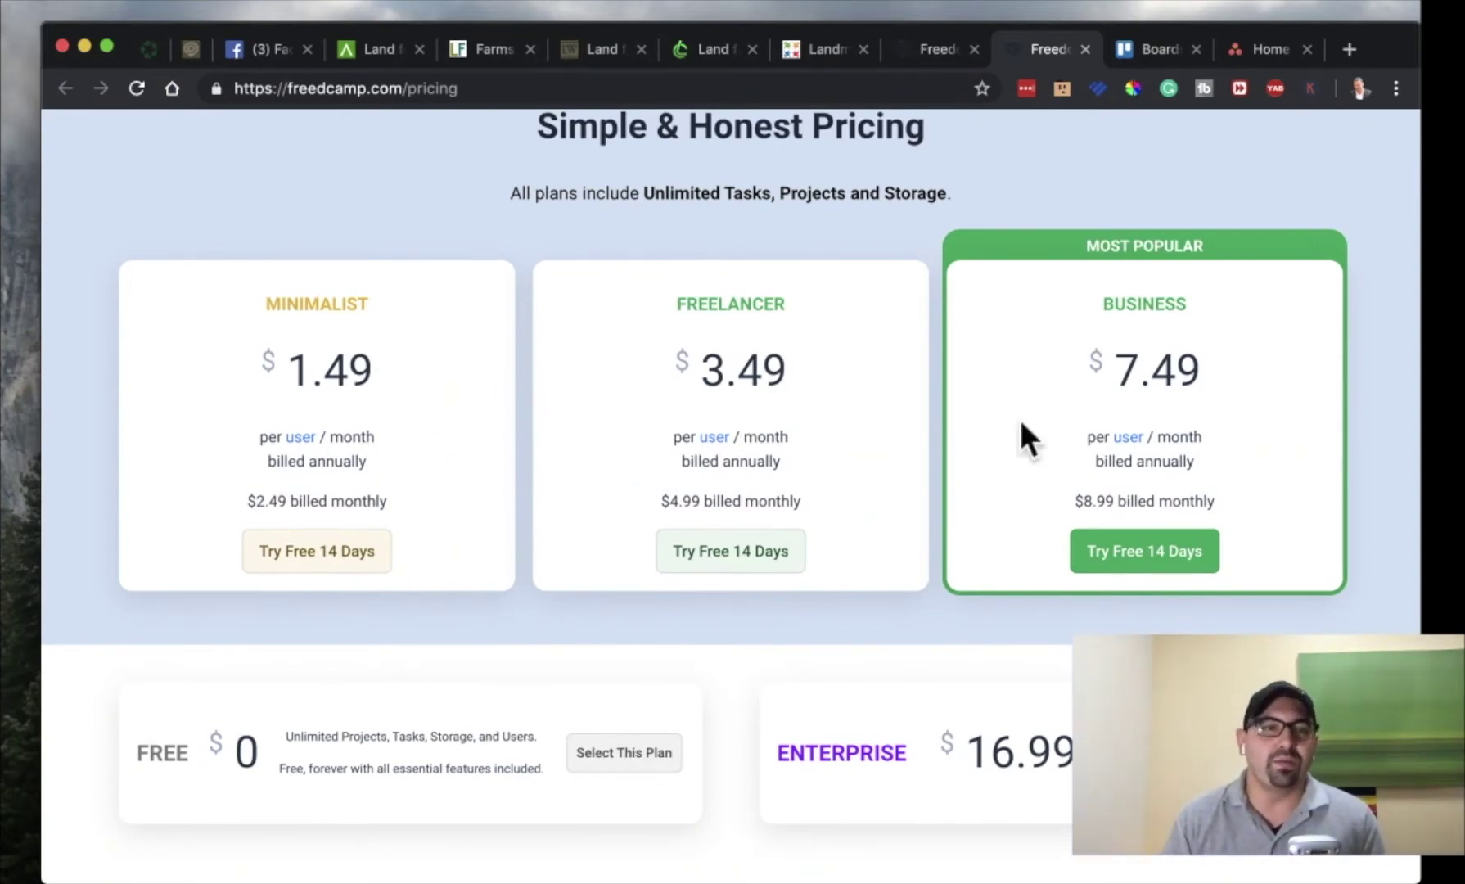
{"action": "scroll", "coordinate": [379, 434], "scroll_direction": "down", "scroll_amount": 10}
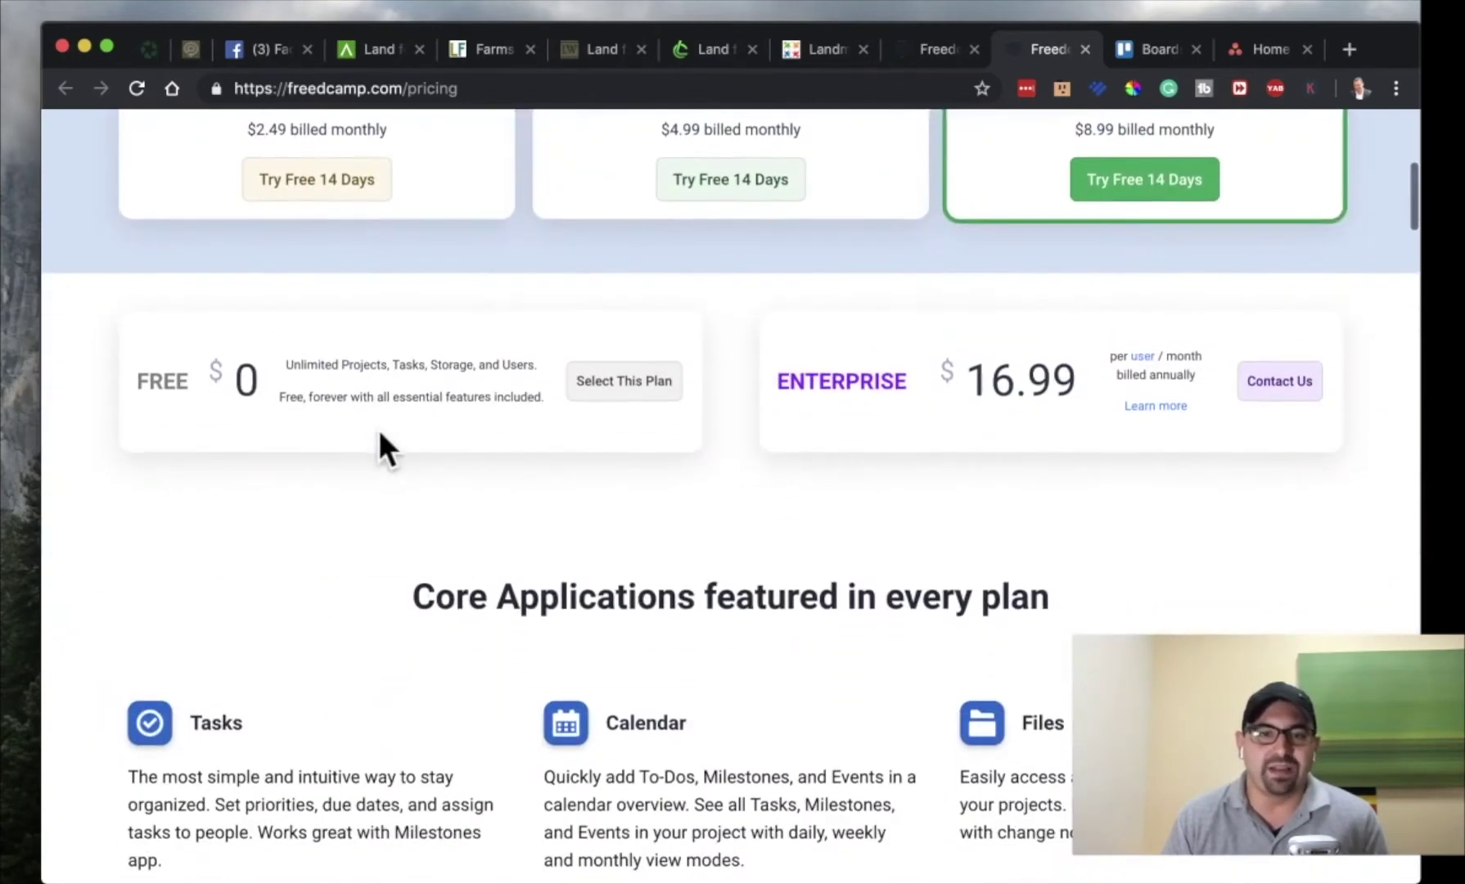
{"action": "scroll", "coordinate": [378, 433], "scroll_direction": "down", "scroll_amount": 5}
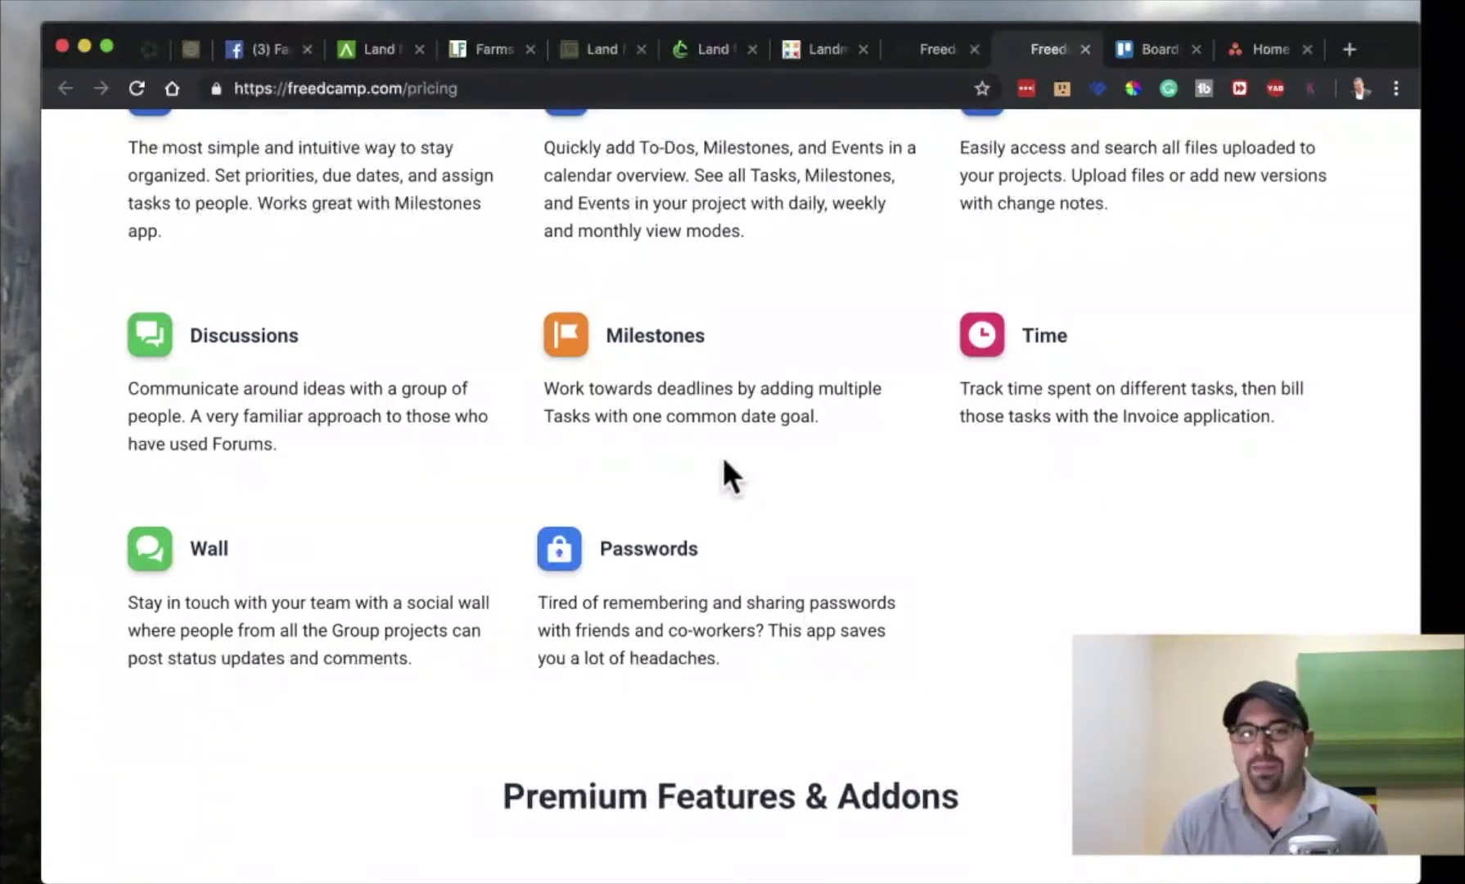
{"action": "scroll", "coordinate": [724, 462], "scroll_direction": "up", "scroll_amount": 3}
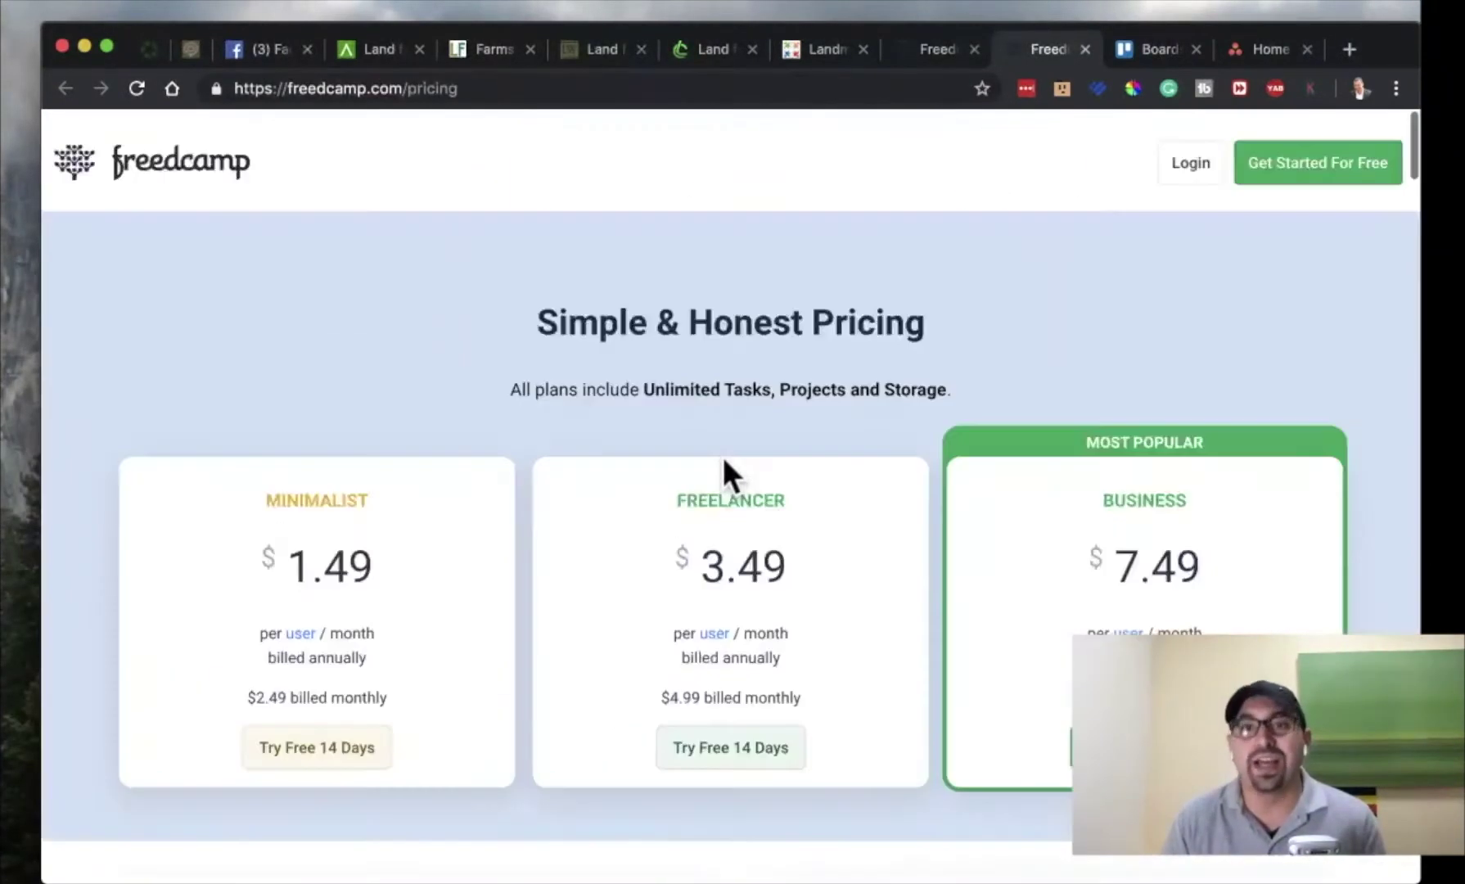
Close the Freedcamp pricing and home tabs to return to Trello.
{"action": "left_click", "coordinate": [1083, 49]}
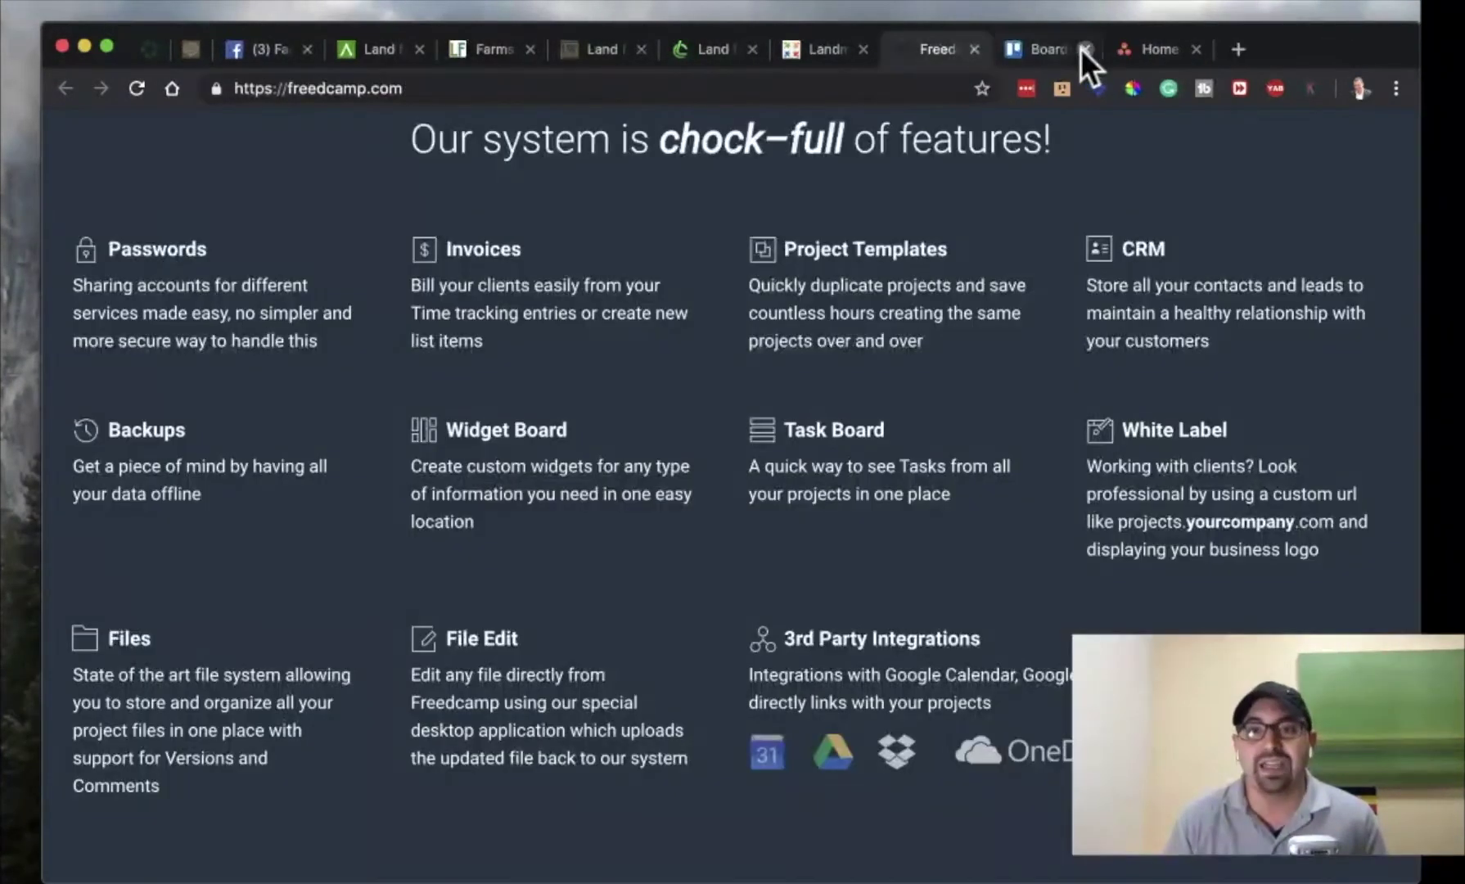
{"action": "left_click", "coordinate": [972, 49]}
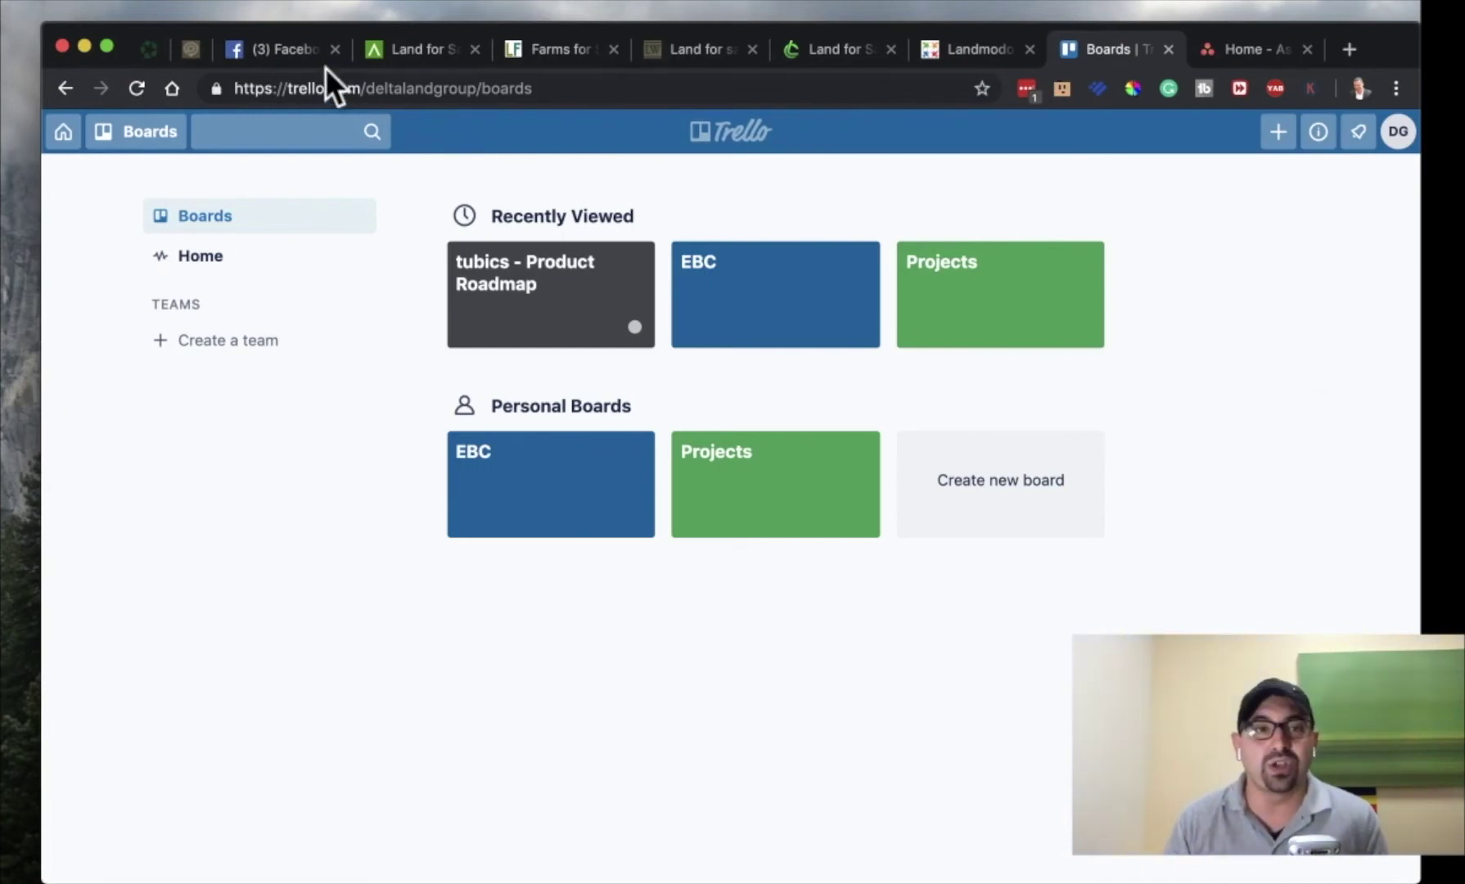
{"action": "left_click_drag", "start_coordinate": [360, 88], "coordinate": [290, 88]}
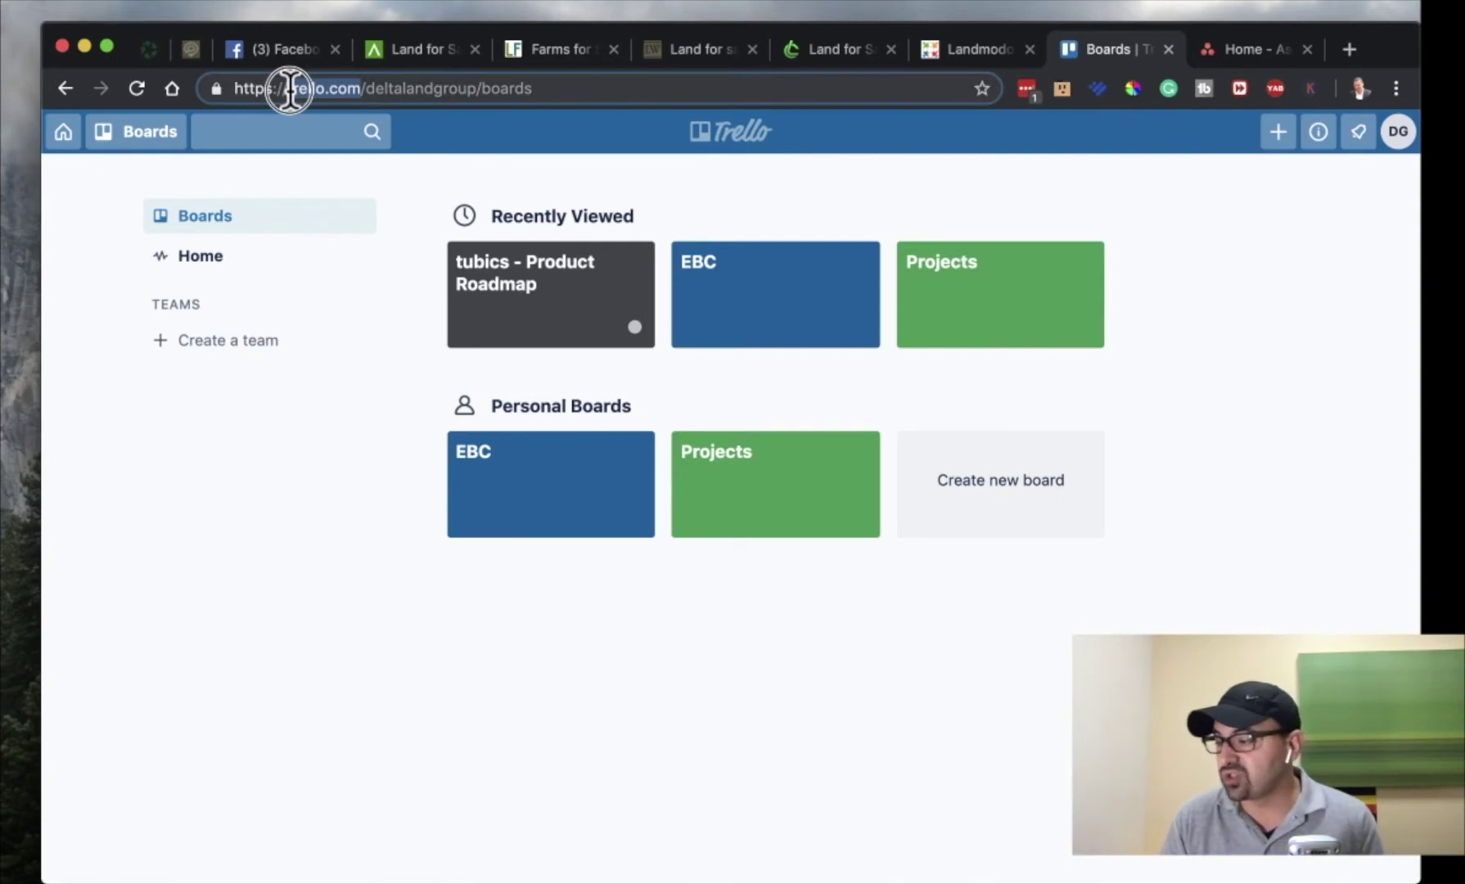
{"action": "left_click", "coordinate": [612, 180]}
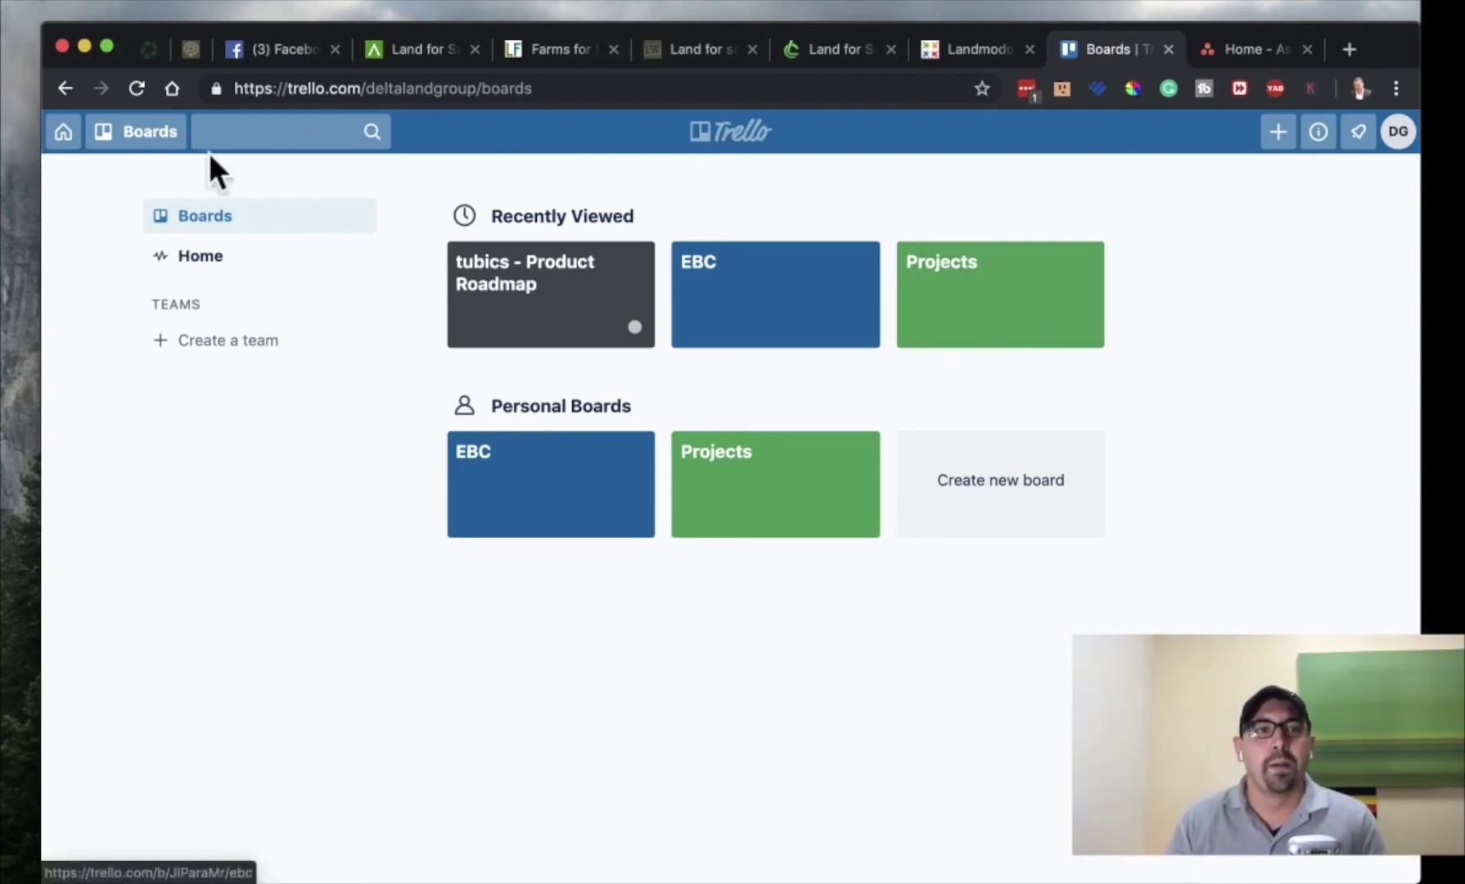
Dismiss the Create a team form and open the EBC board.
{"action": "left_click", "coordinate": [215, 342]}
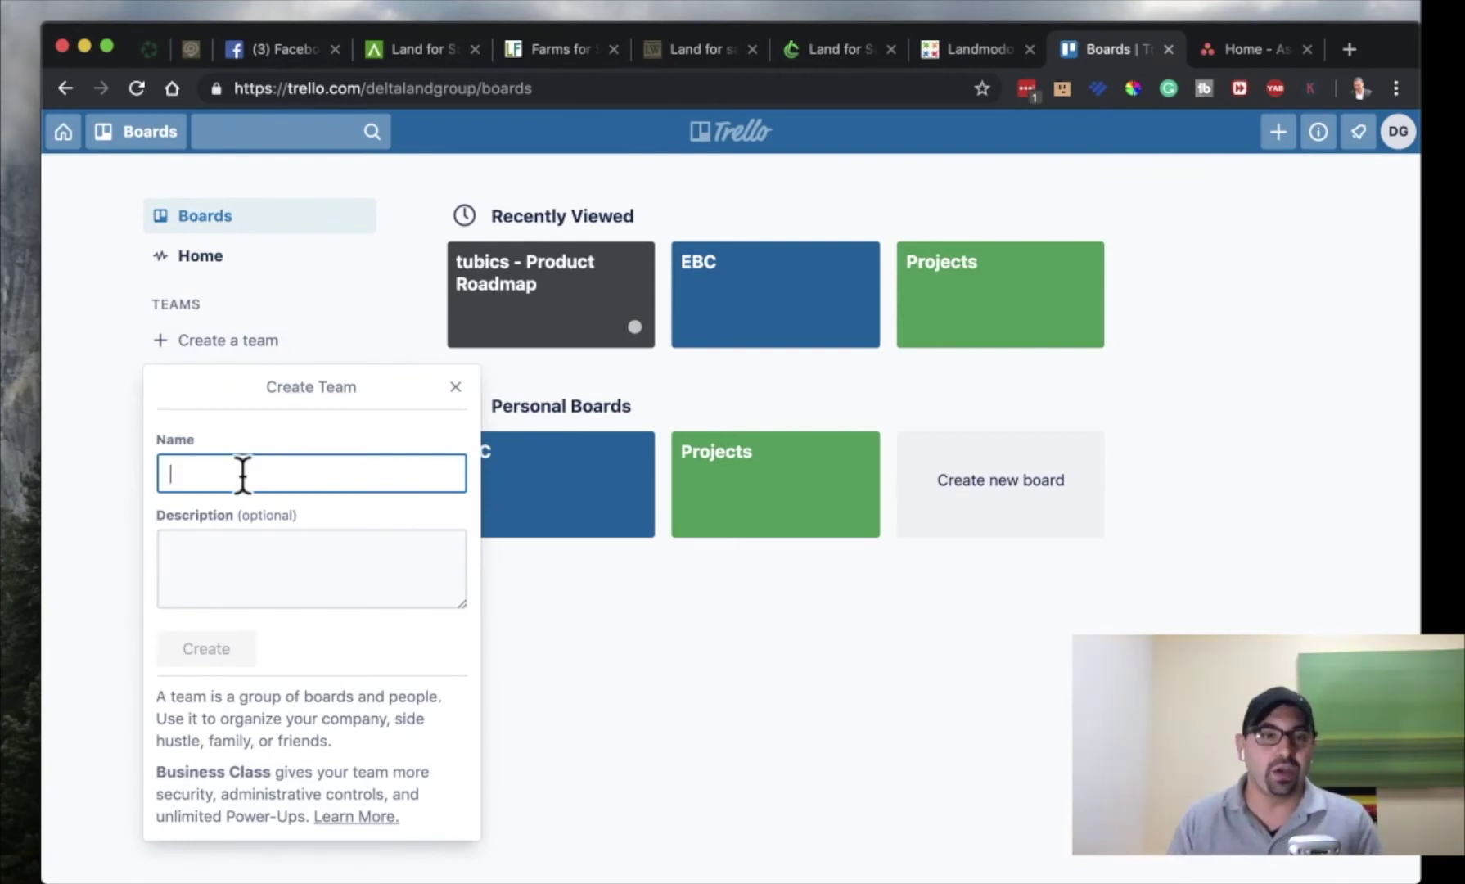
{"action": "left_click", "coordinate": [455, 387]}
{"action": "left_click", "coordinate": [715, 327]}
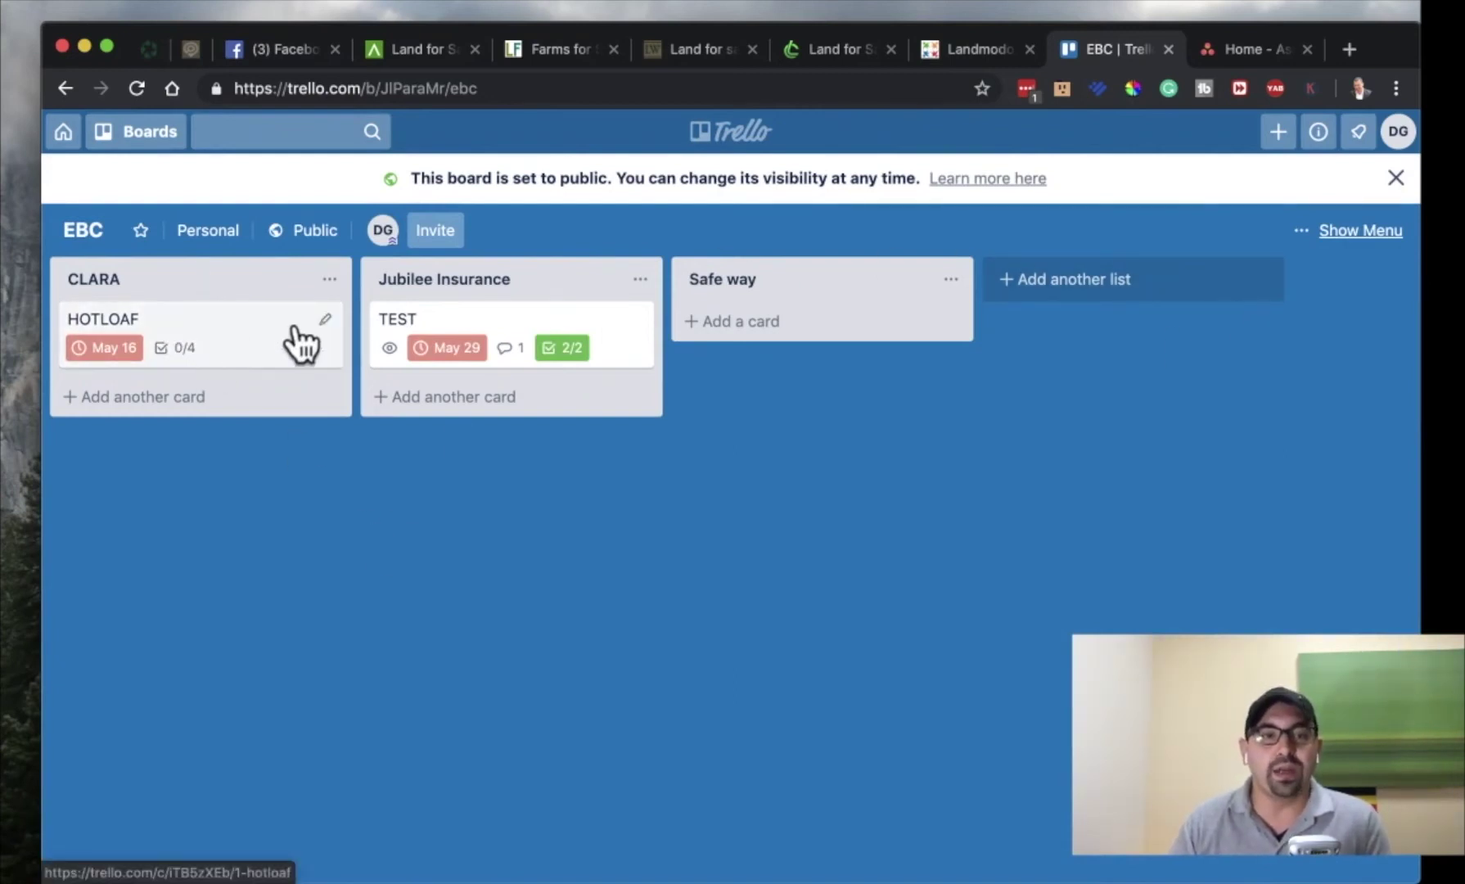
Open Quick Edit on the HOTLOAF card showing its May 16 due date.
{"action": "left_click", "coordinate": [329, 321]}
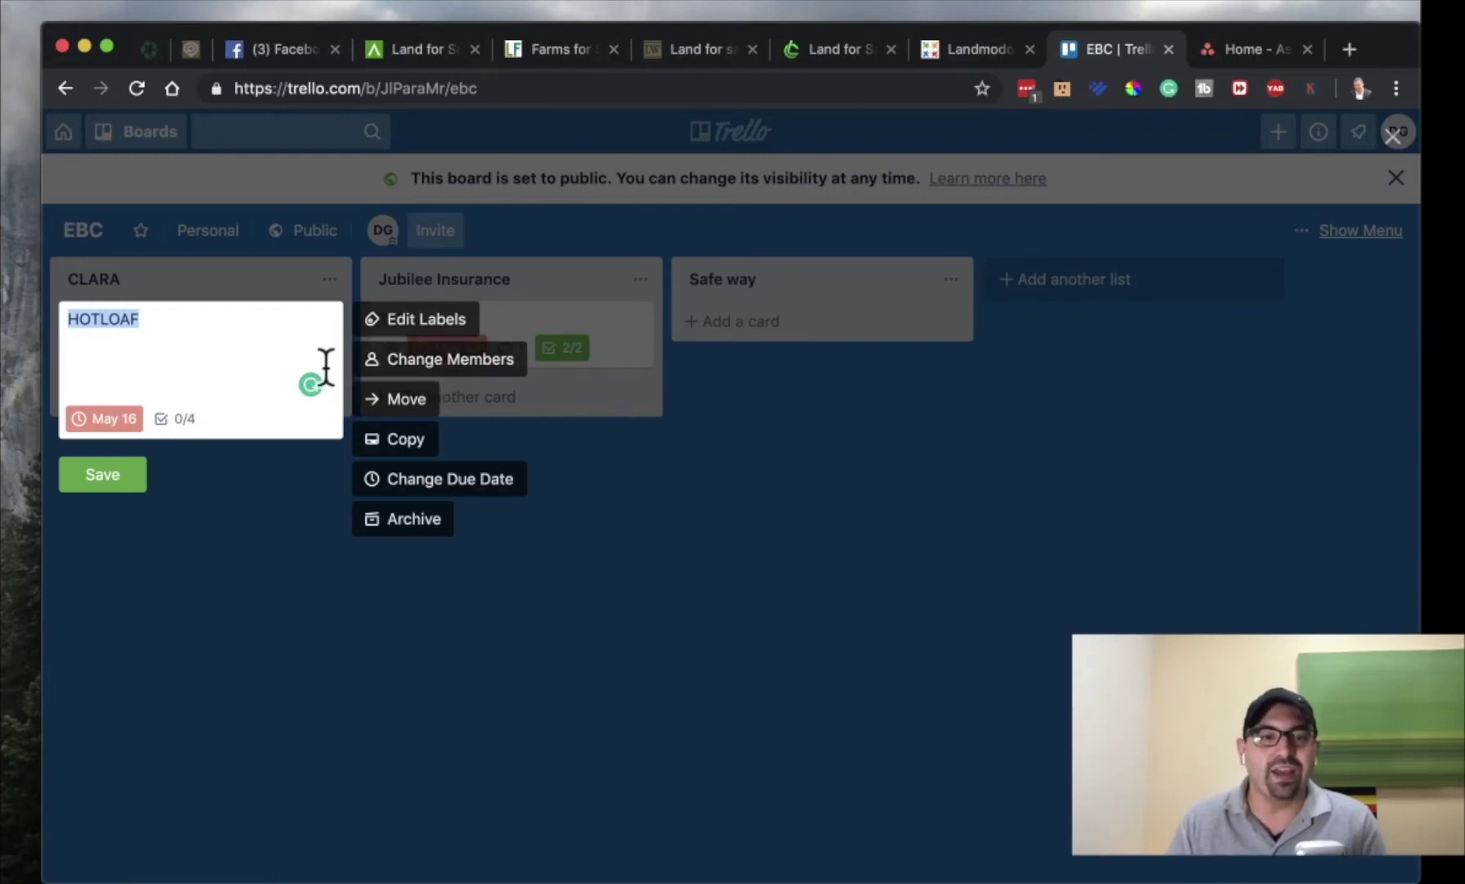
Change HOTLOAF's due date to May 30, keeping the 2 Hours Before reminder.
{"action": "left_click", "coordinate": [408, 483]}
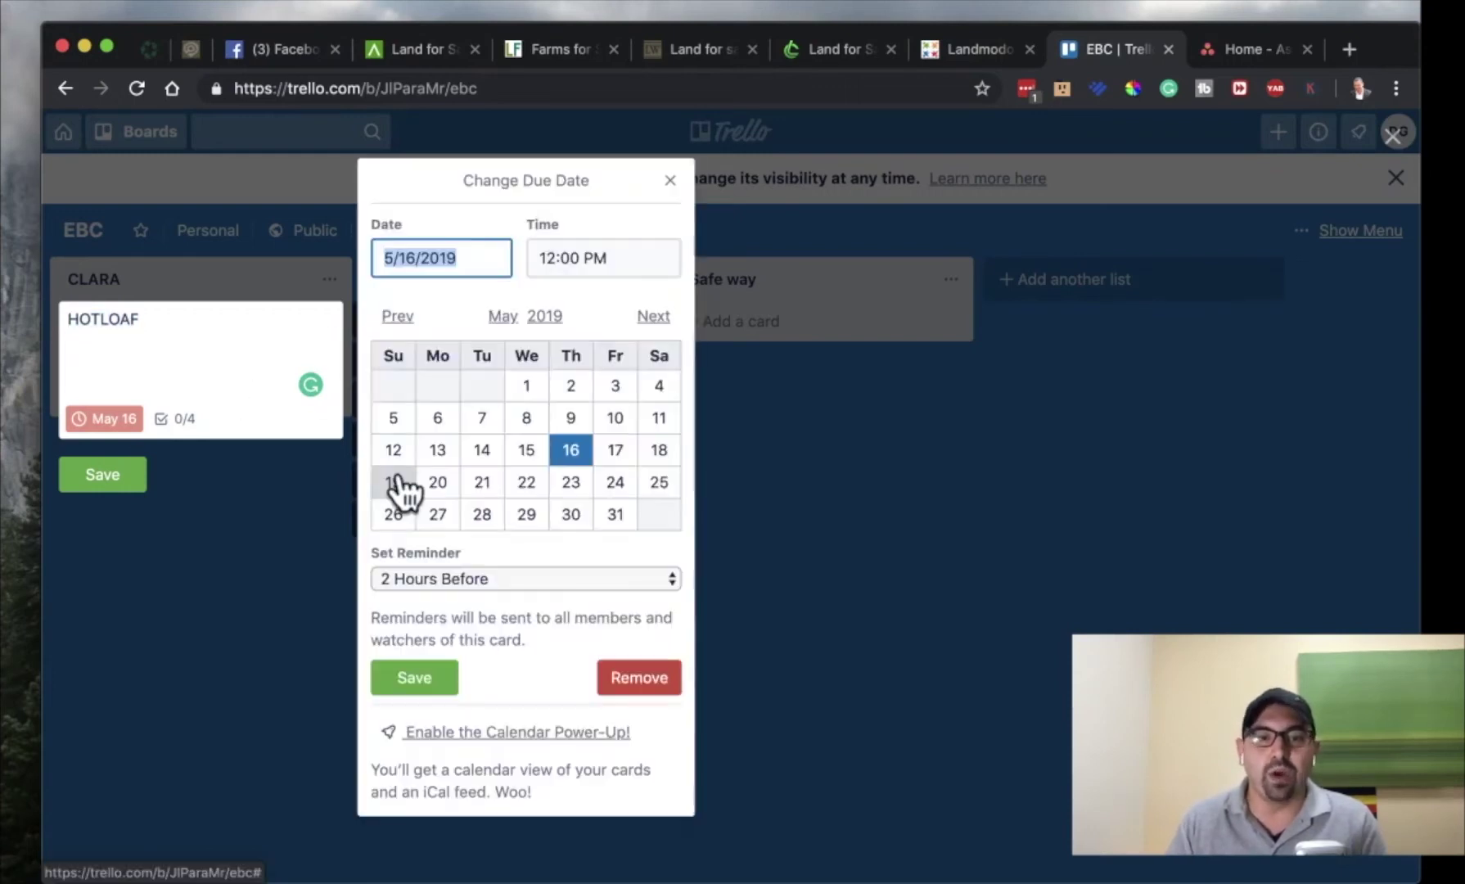
{"action": "left_click", "coordinate": [571, 514]}
{"action": "left_click", "coordinate": [540, 583]}
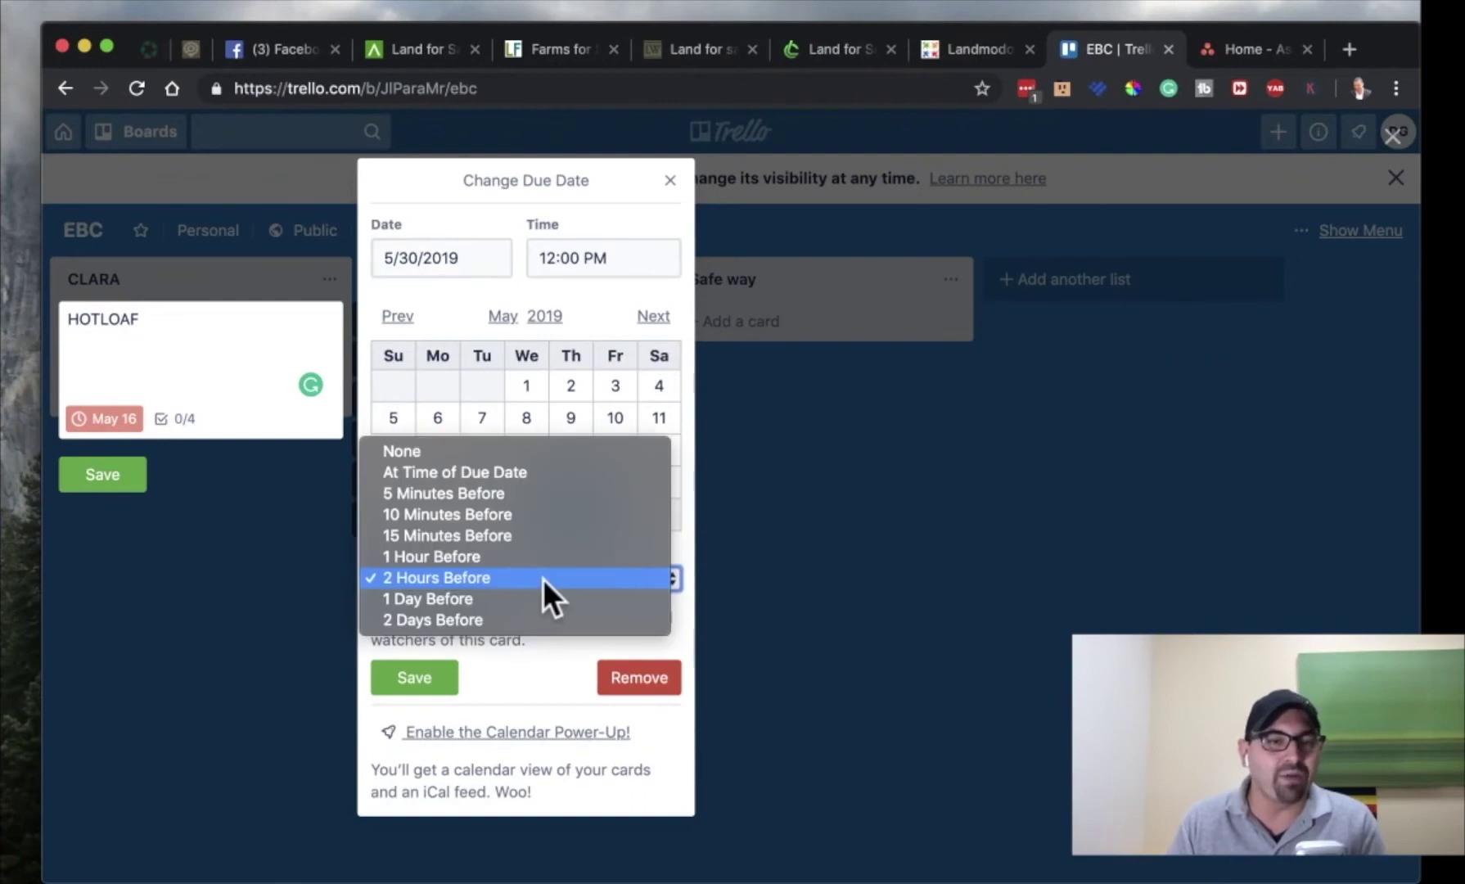
{"action": "left_click", "coordinate": [448, 668]}
{"action": "left_click", "coordinate": [447, 669]}
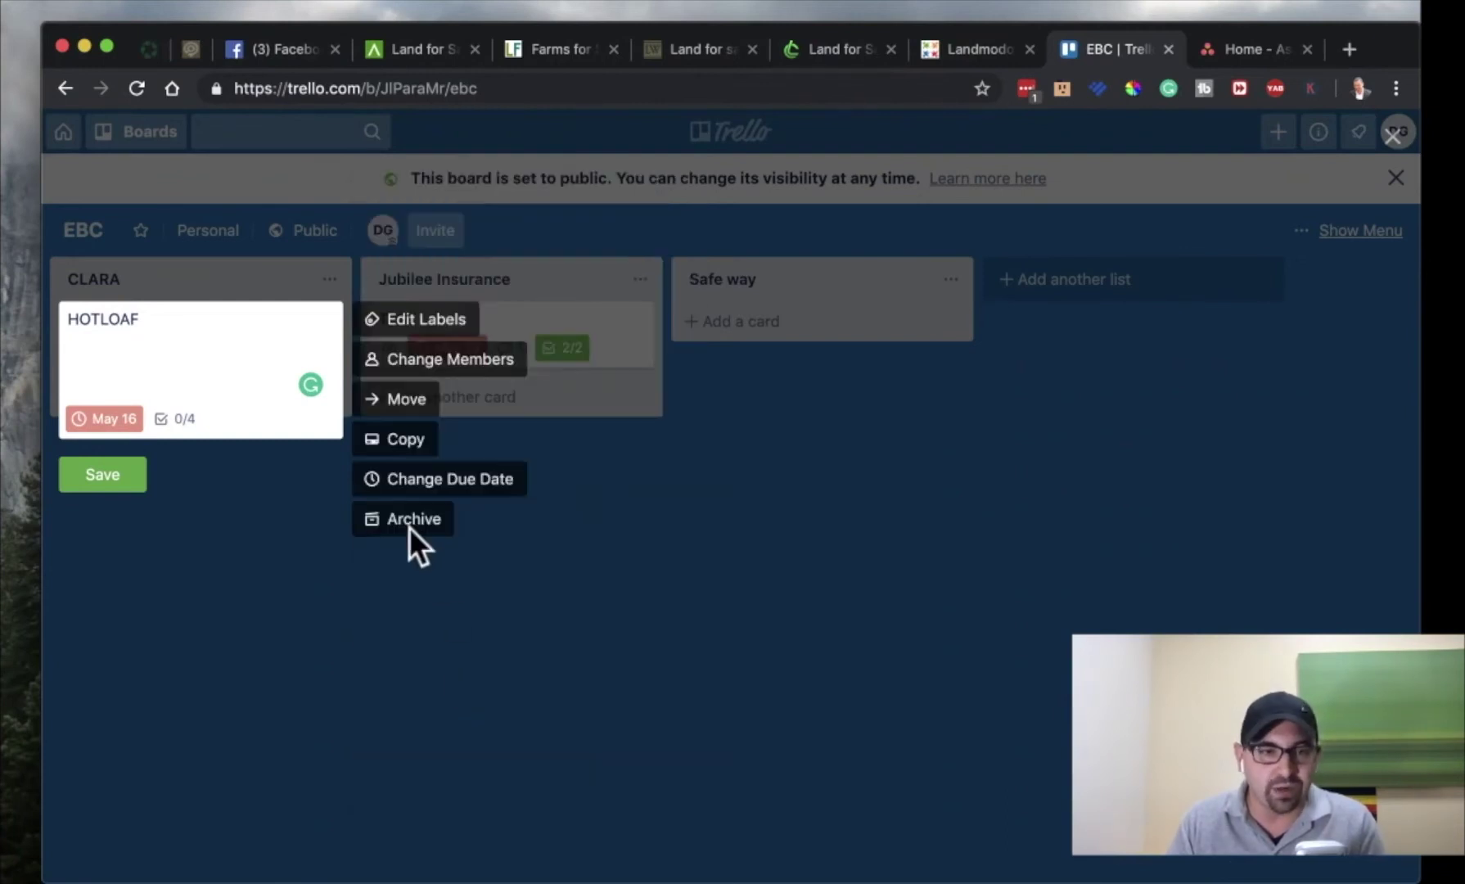
Drag HOTLOAF from CLARA into the Safe way list and move the TEST card across lists.
{"action": "left_click", "coordinate": [100, 478]}
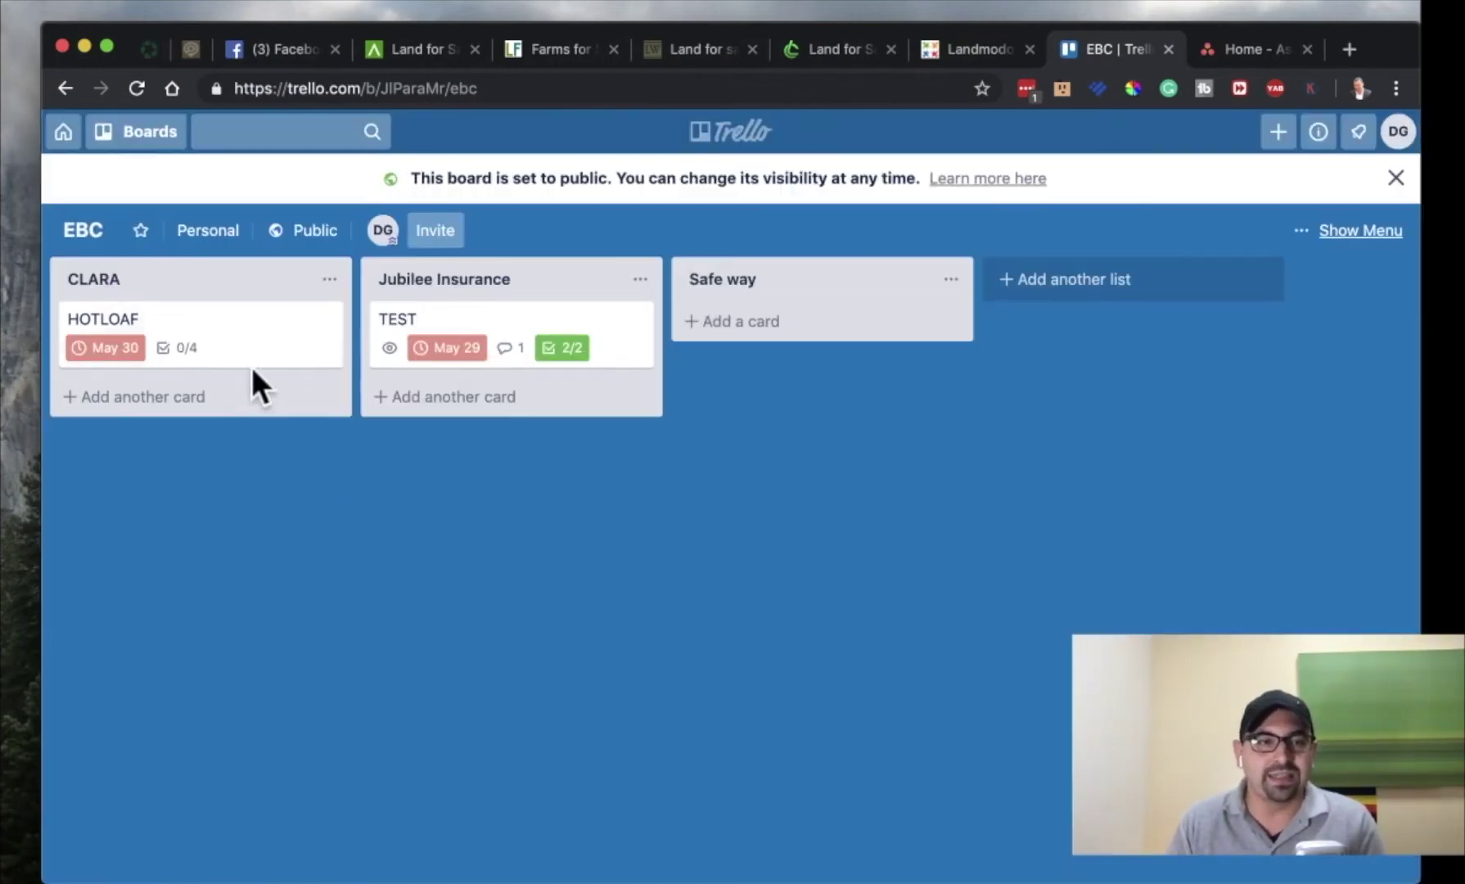
{"action": "left_click_drag", "start_coordinate": [232, 352], "coordinate": [821, 340]}
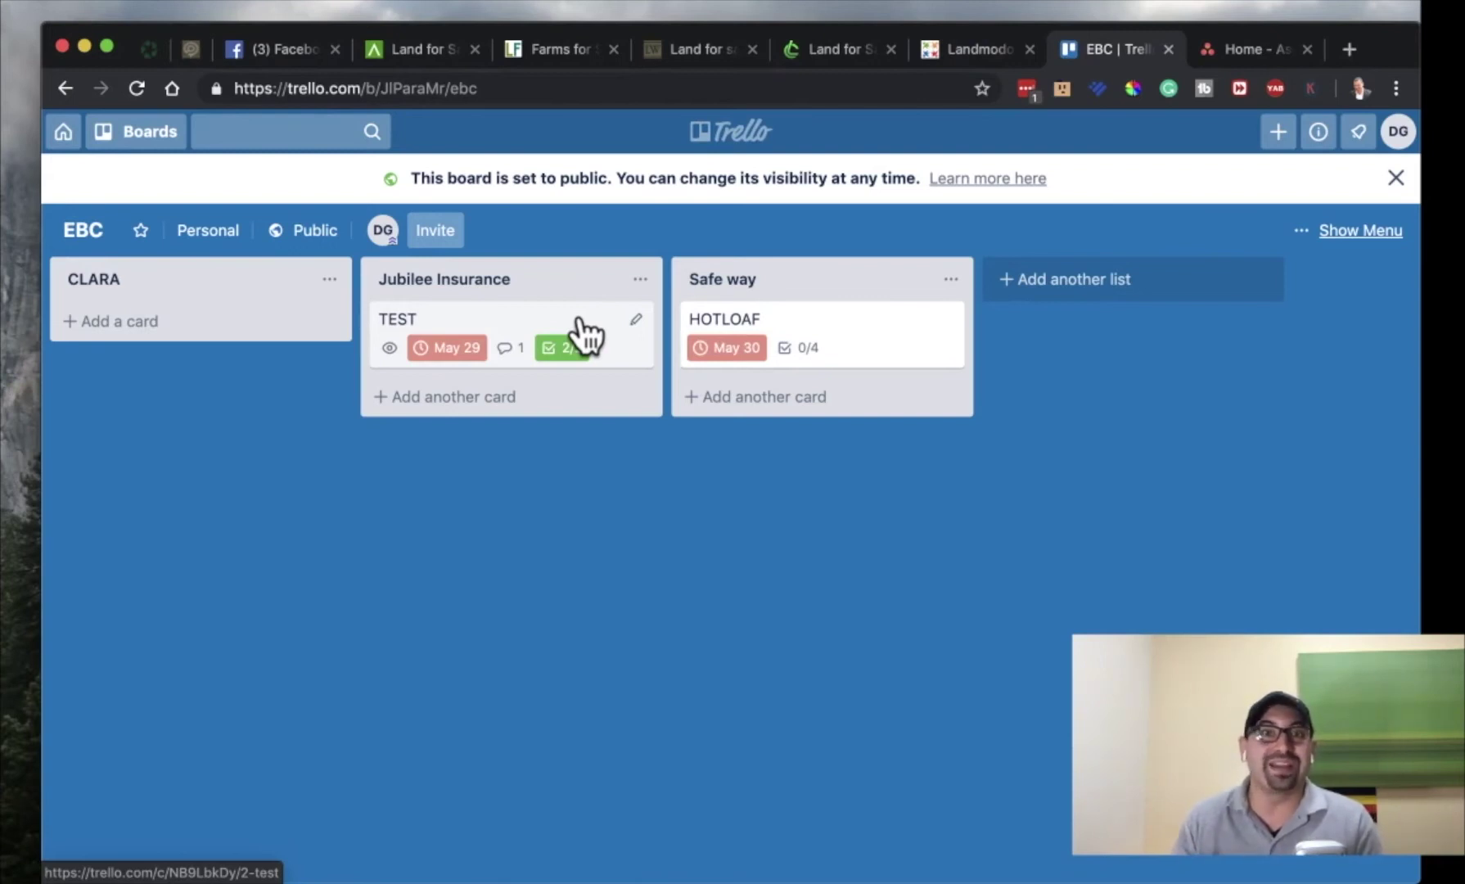
{"action": "left_click_drag", "start_coordinate": [581, 328], "coordinate": [515, 331]}
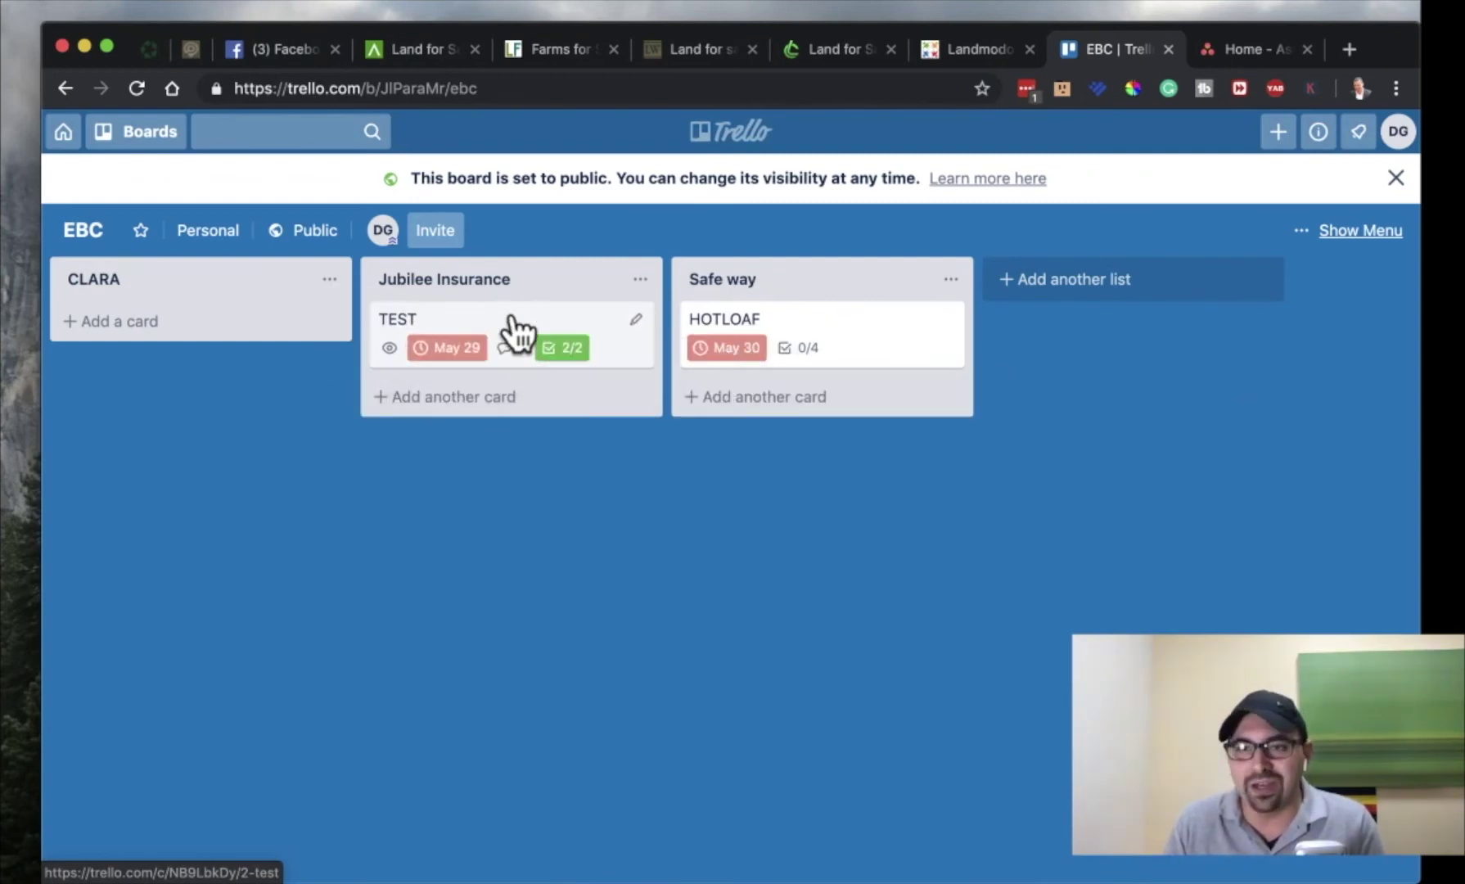
Cancel a new list and open the TEST card's details.
{"action": "left_click", "coordinate": [1092, 283]}
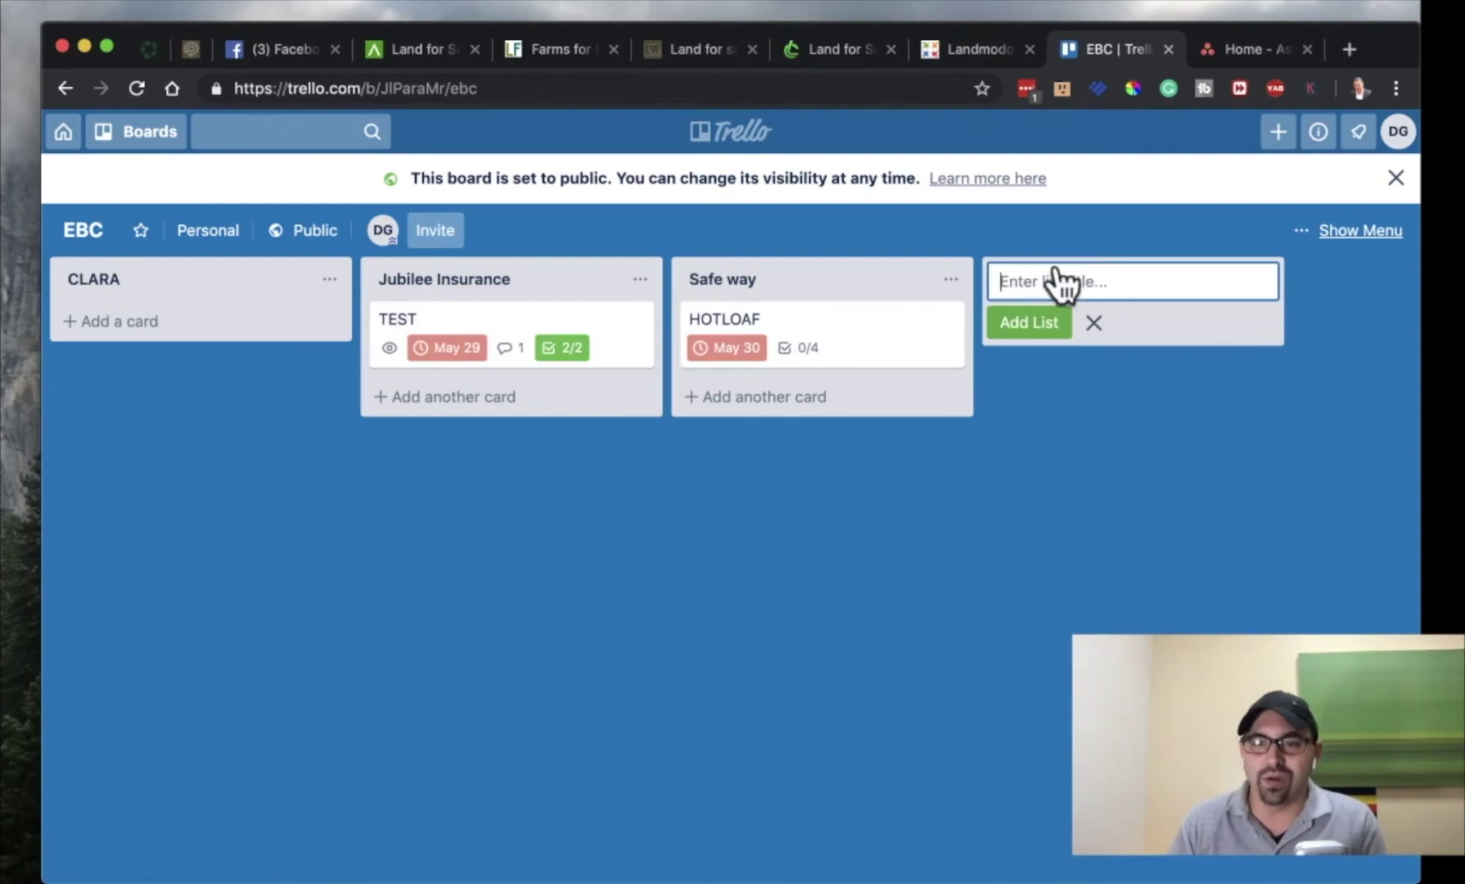
{"action": "left_click", "coordinate": [1093, 323]}
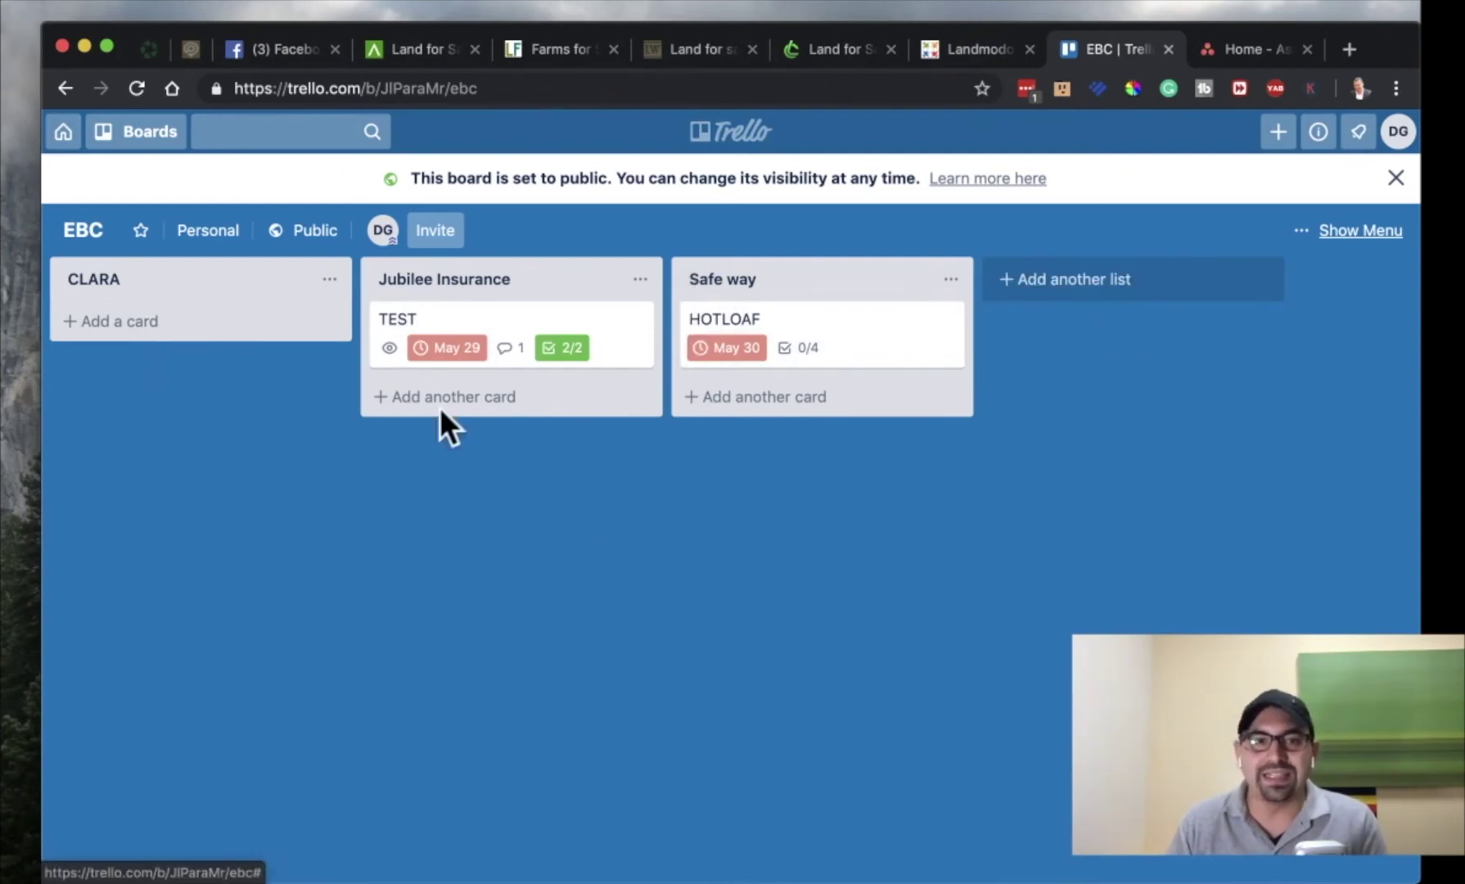
{"action": "left_click", "coordinate": [388, 345]}
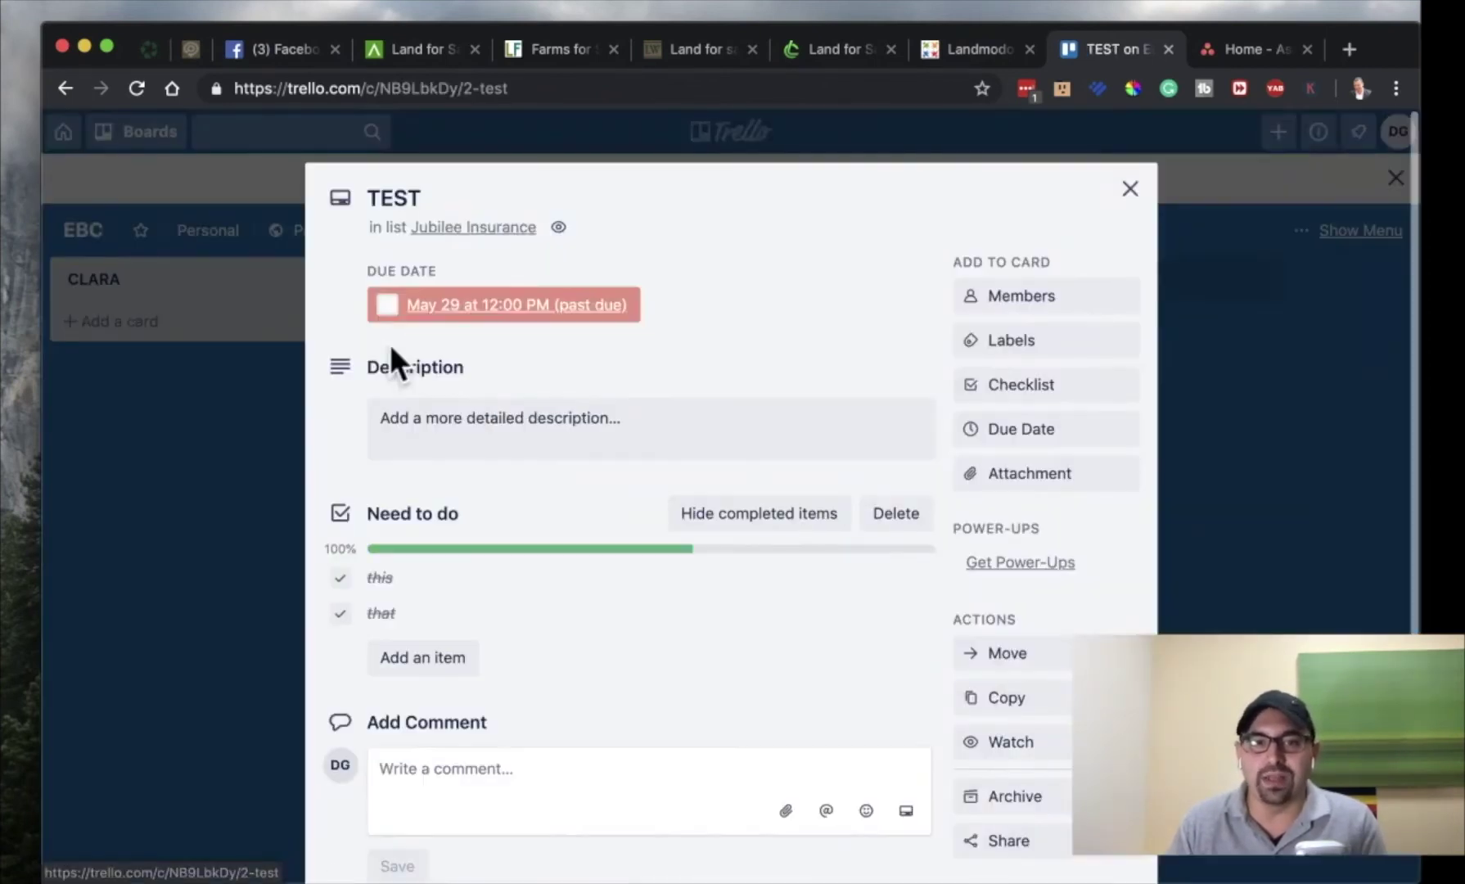
{"action": "scroll", "coordinate": [595, 514], "scroll_direction": "down", "scroll_amount": 3}
{"action": "scroll", "coordinate": [596, 514], "scroll_direction": "up", "scroll_amount": 2}
{"action": "scroll", "coordinate": [599, 516], "scroll_direction": "up", "scroll_amount": 1}
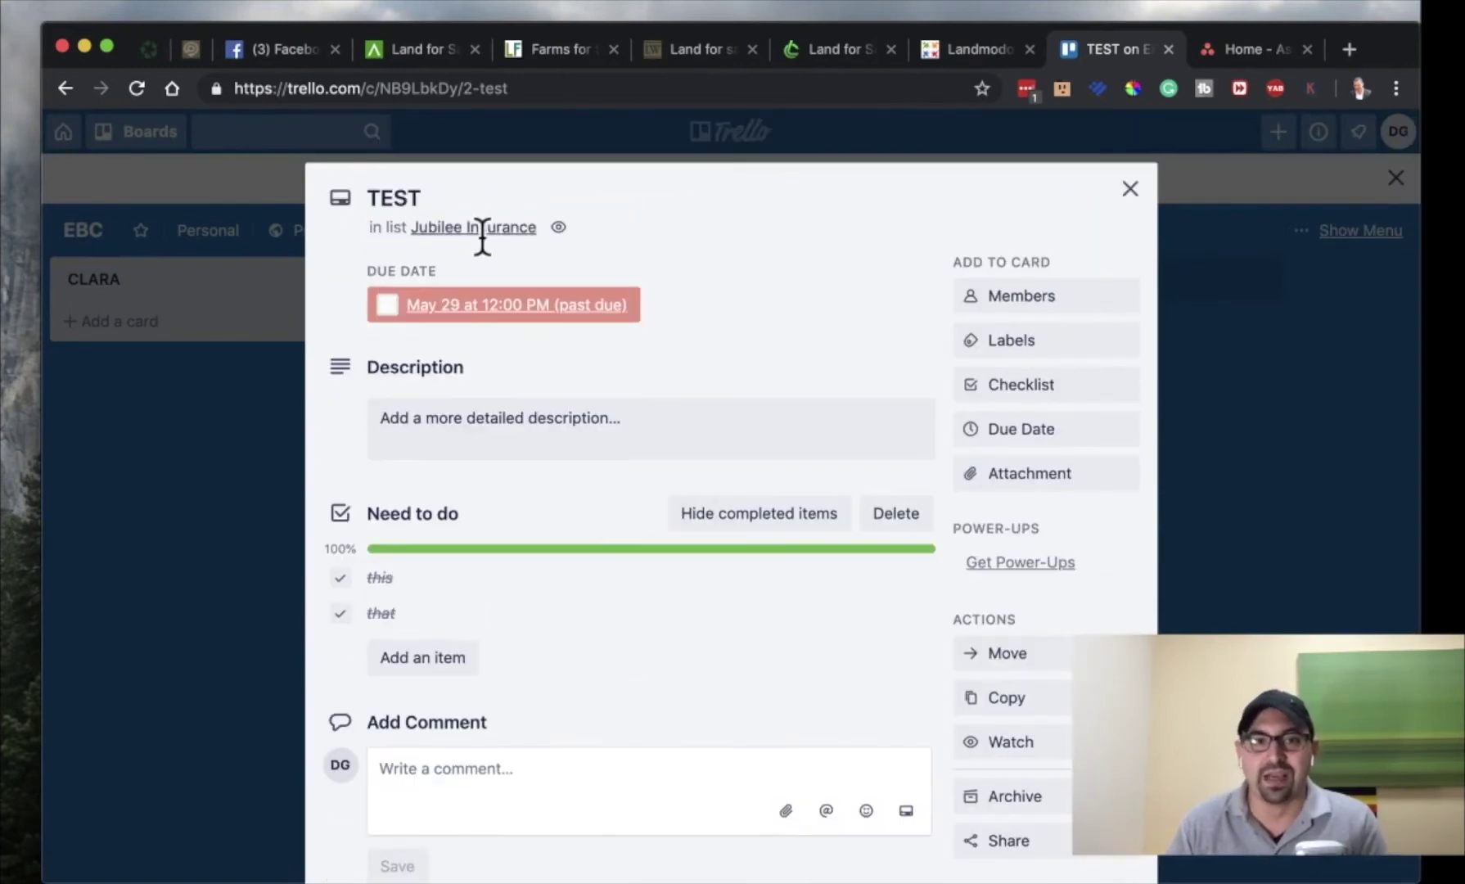
{"action": "scroll", "coordinate": [670, 377], "scroll_direction": "down", "scroll_amount": 1}
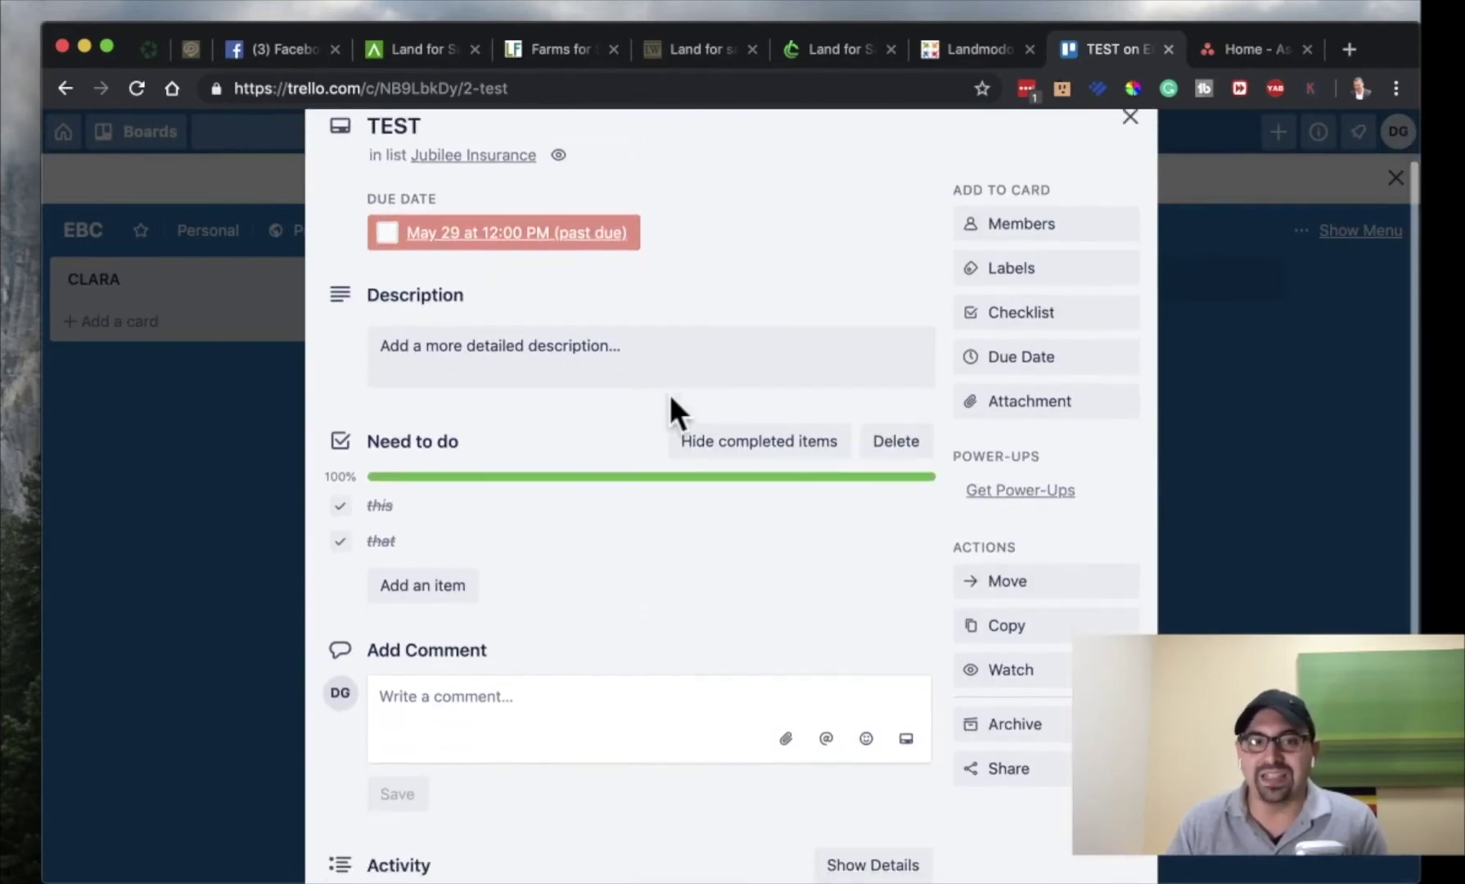
Add a 'Do this' item to the Need to do checklist.
{"action": "left_click", "coordinate": [665, 381]}
{"action": "left_click", "coordinate": [451, 472]}
{"action": "scroll", "coordinate": [571, 556], "scroll_direction": "down", "scroll_amount": 2}
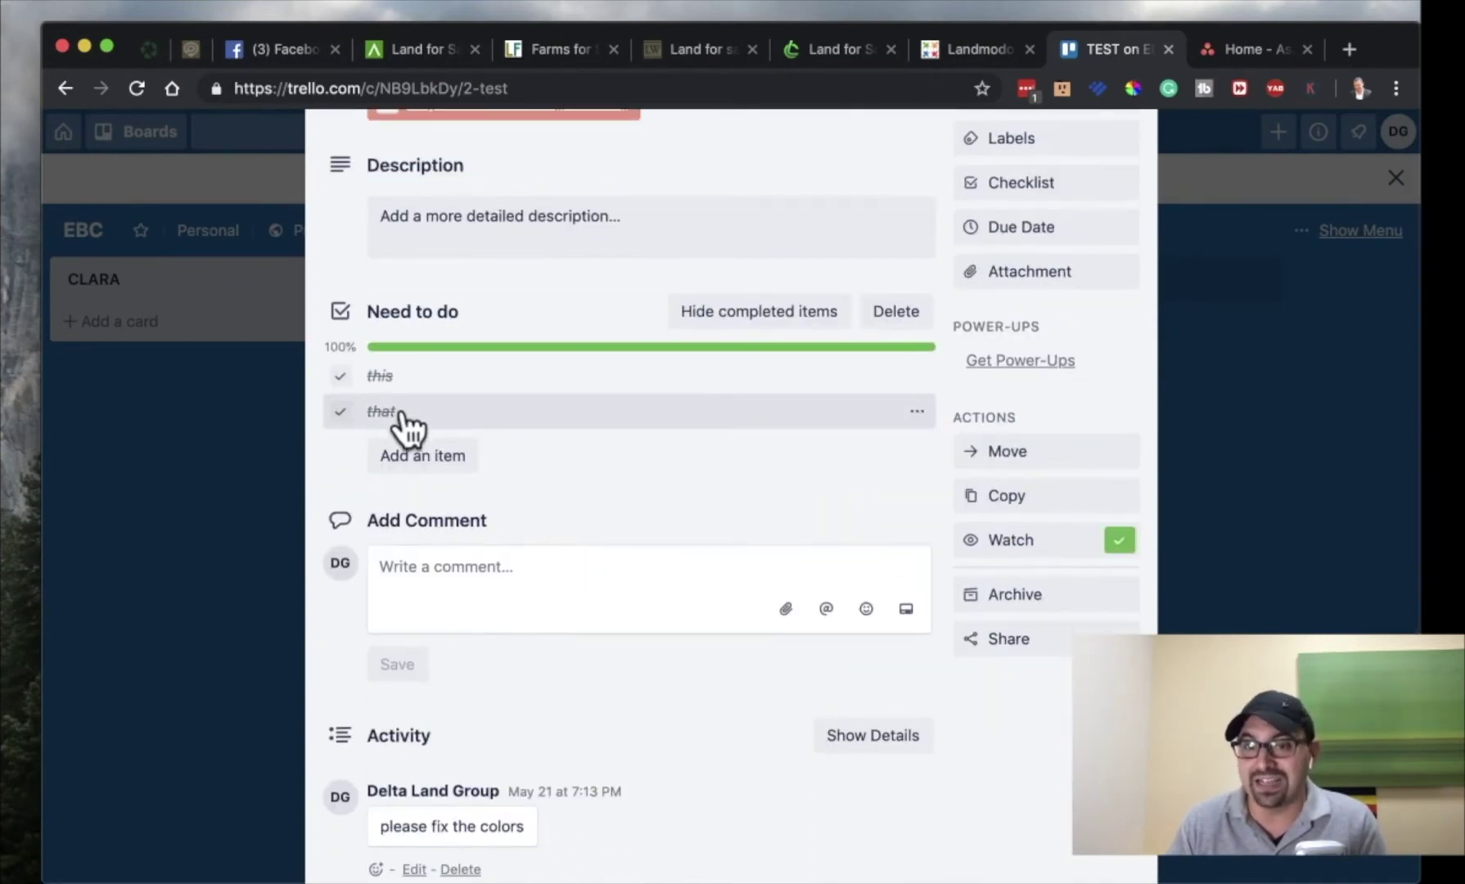
{"action": "left_click", "coordinate": [440, 455]}
{"action": "type", "text": "Do yhi"}
{"action": "key", "text": "BackSpace"}
{"action": "key", "text": "BackSpace"}
{"action": "key", "text": "BackSpace"}
{"action": "type", "text": "this"}
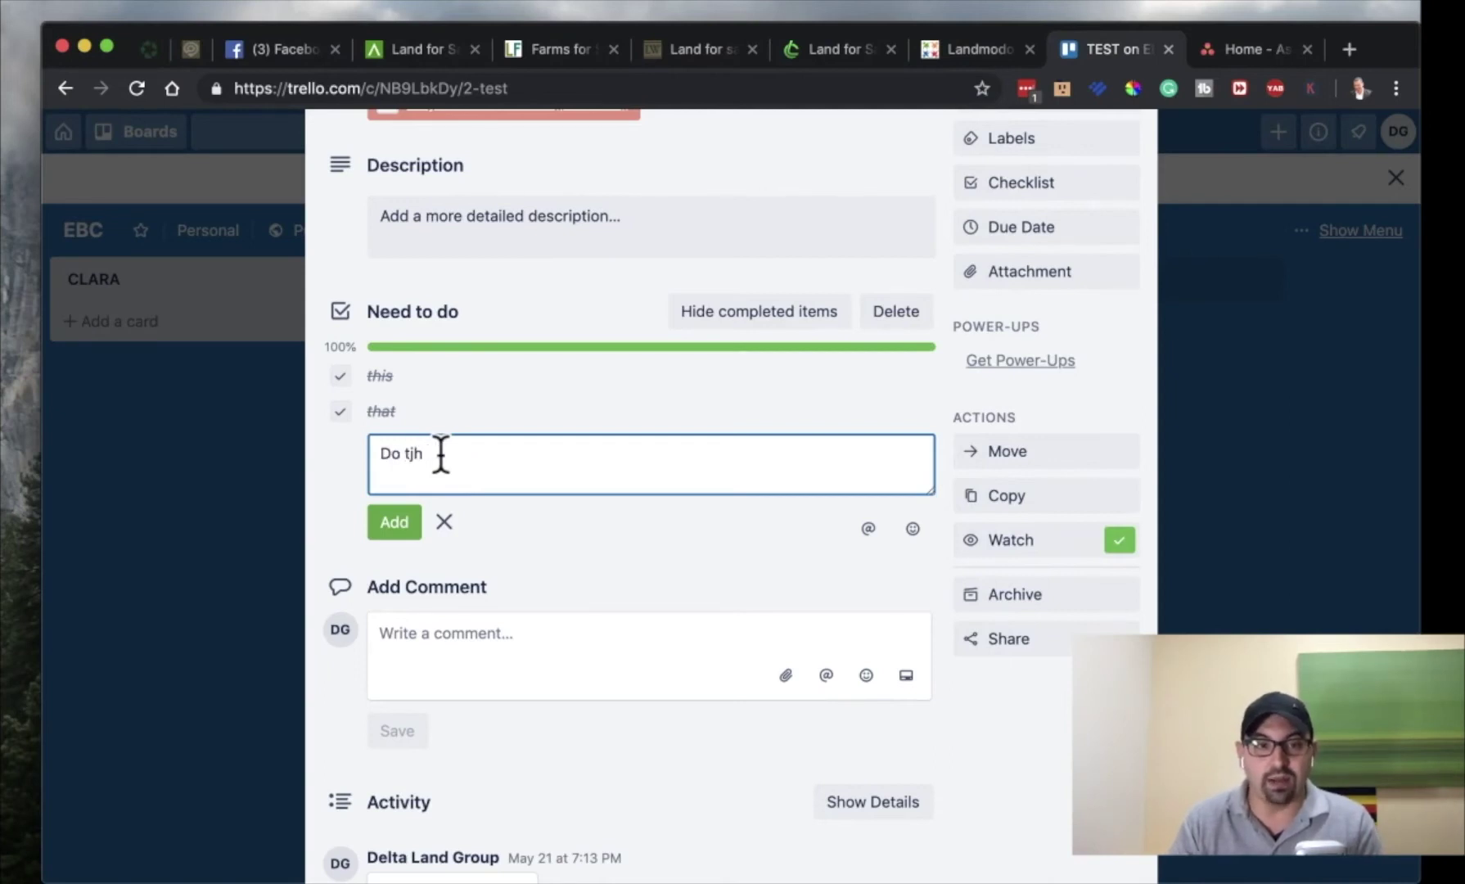
{"action": "key", "text": "Return"}
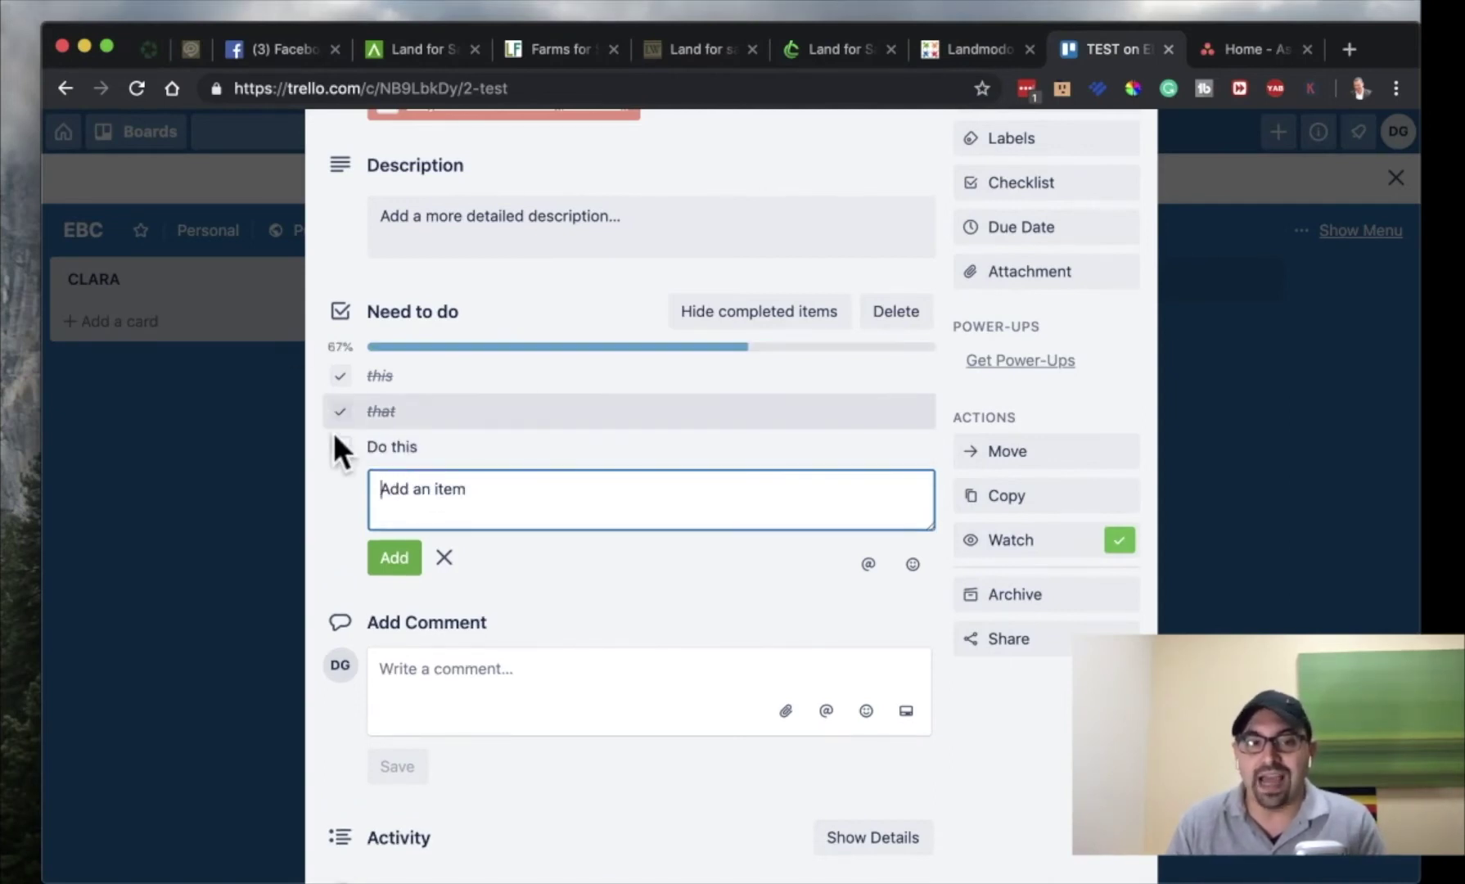
View the Do this item's Convert to Card and Delete options, then close the menu.
{"action": "left_click", "coordinate": [916, 452]}
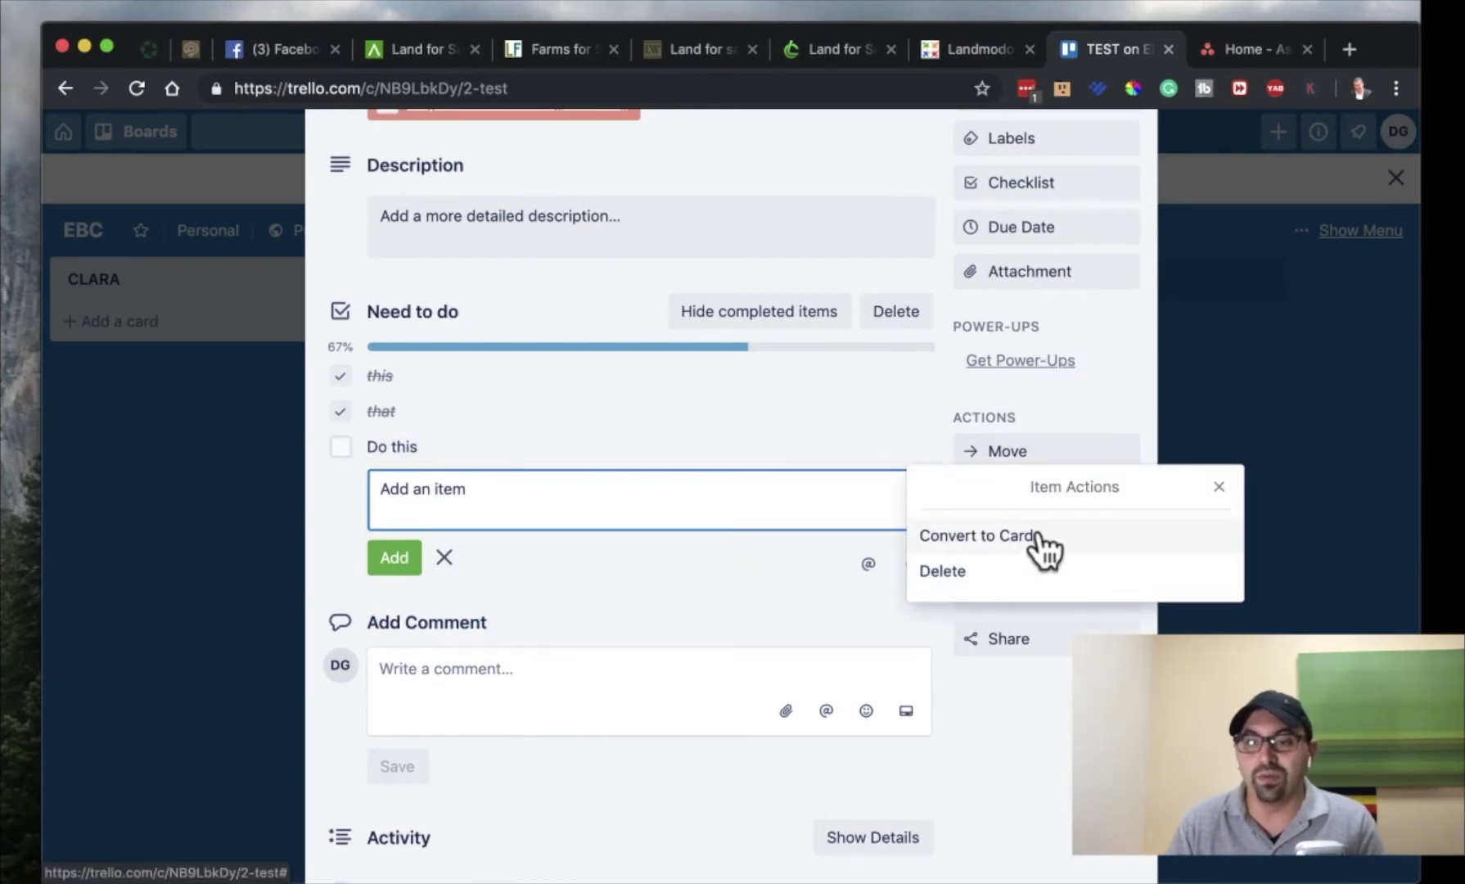
{"action": "left_click", "coordinate": [619, 579]}
{"action": "scroll", "coordinate": [618, 582], "scroll_direction": "down", "scroll_amount": 3}
{"action": "left_click", "coordinate": [563, 428]}
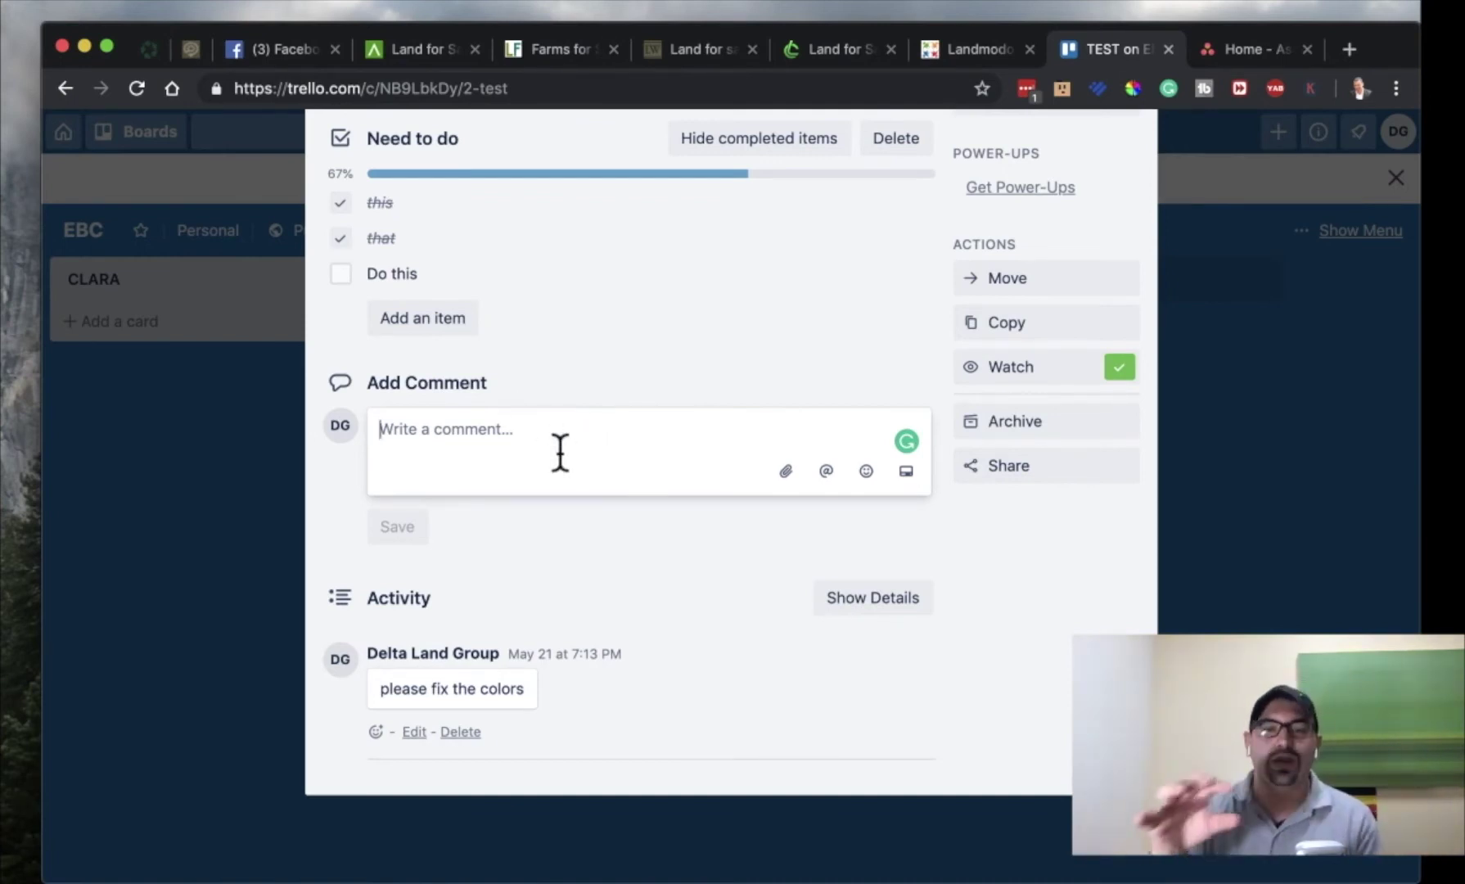
Check the comment's Attach From options, then close the TEST card back to the EBC board.
{"action": "left_click", "coordinate": [785, 472]}
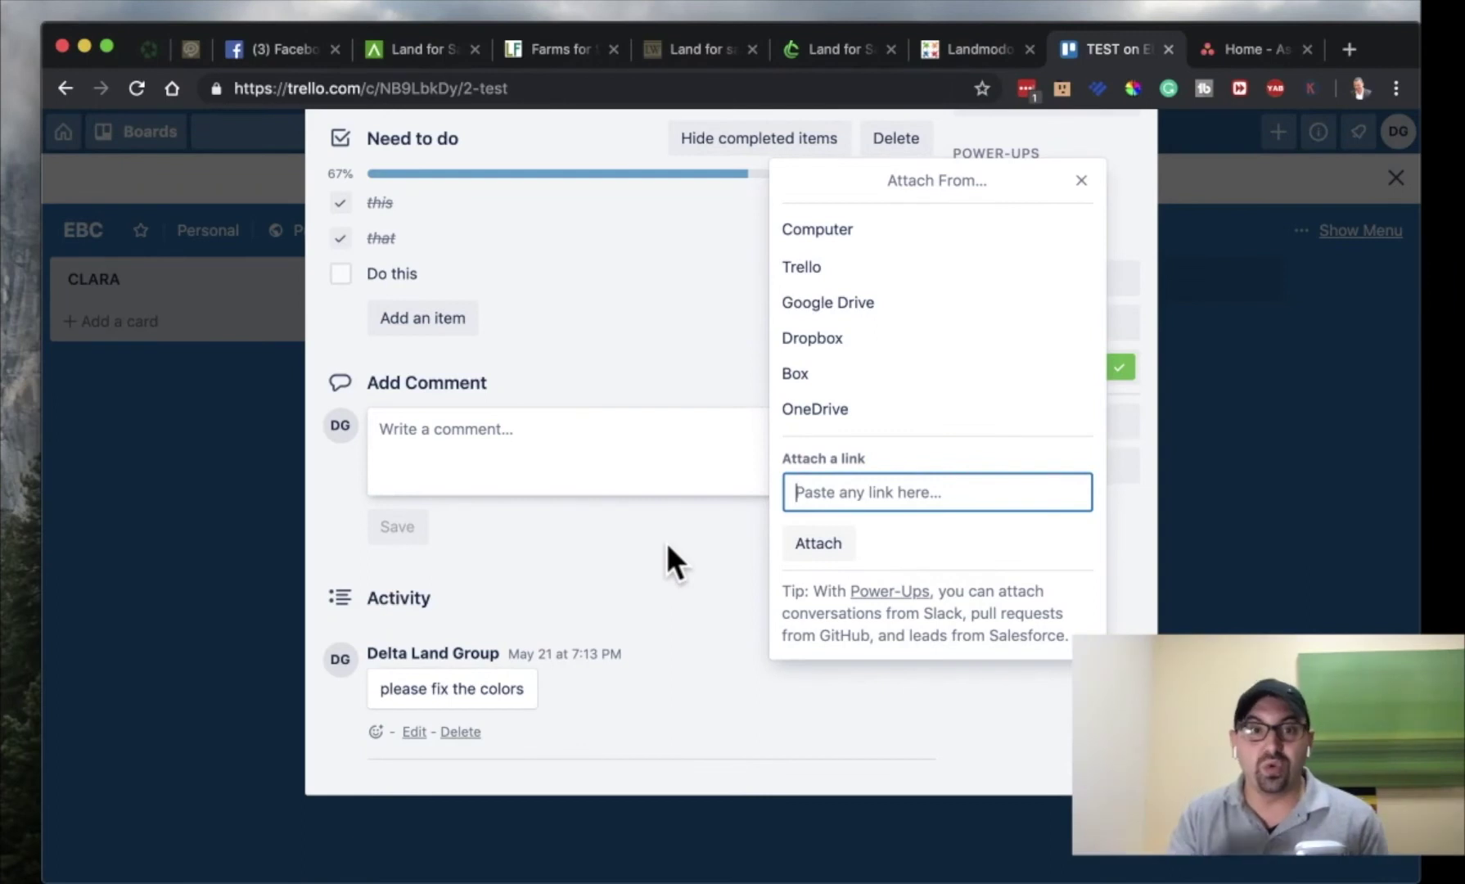
{"action": "left_click", "coordinate": [1081, 181]}
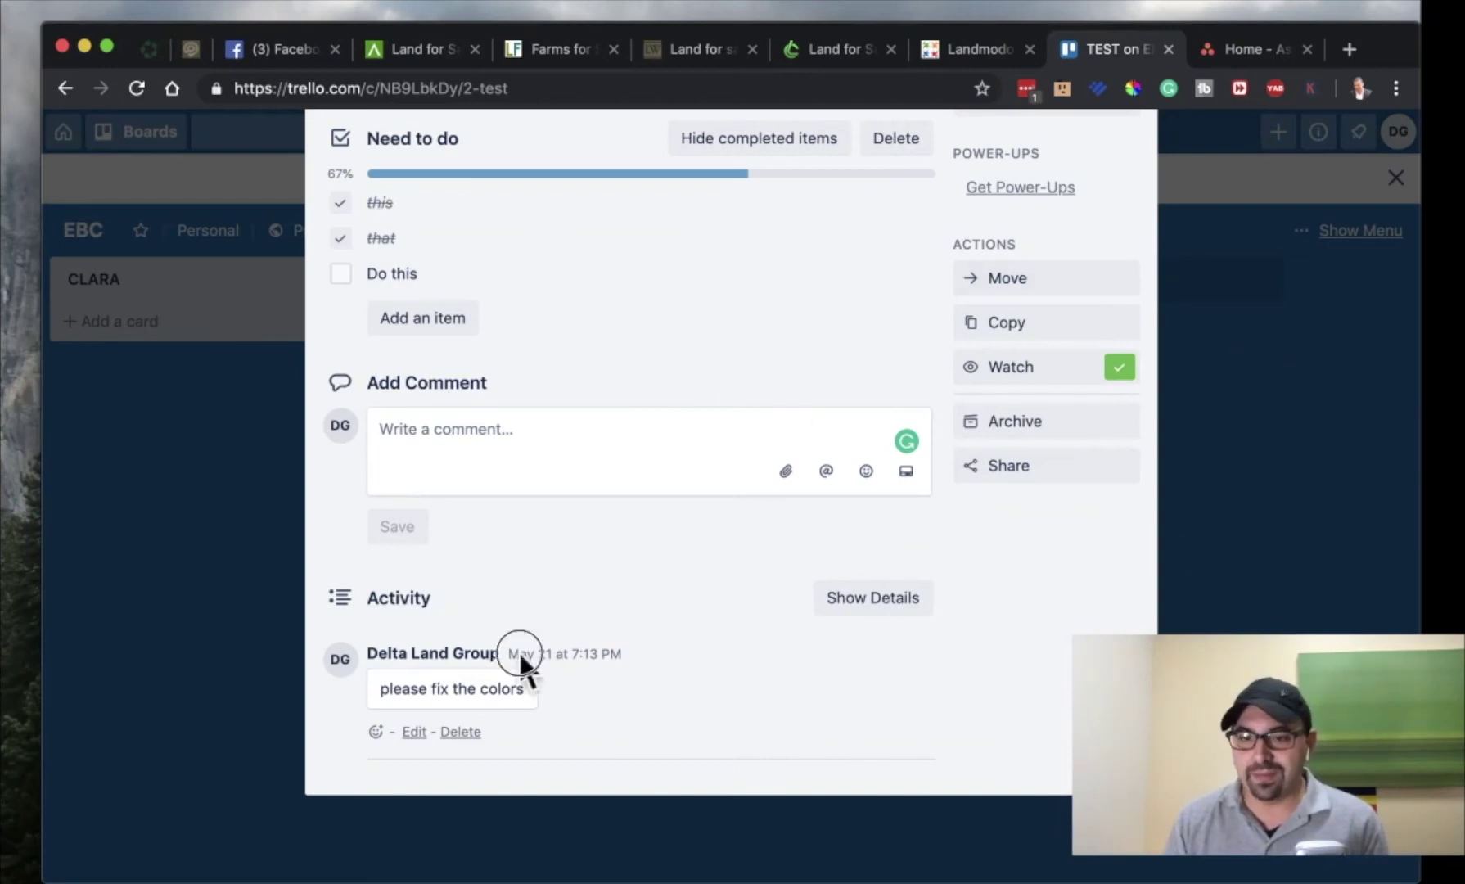
{"action": "key", "text": "Escape"}
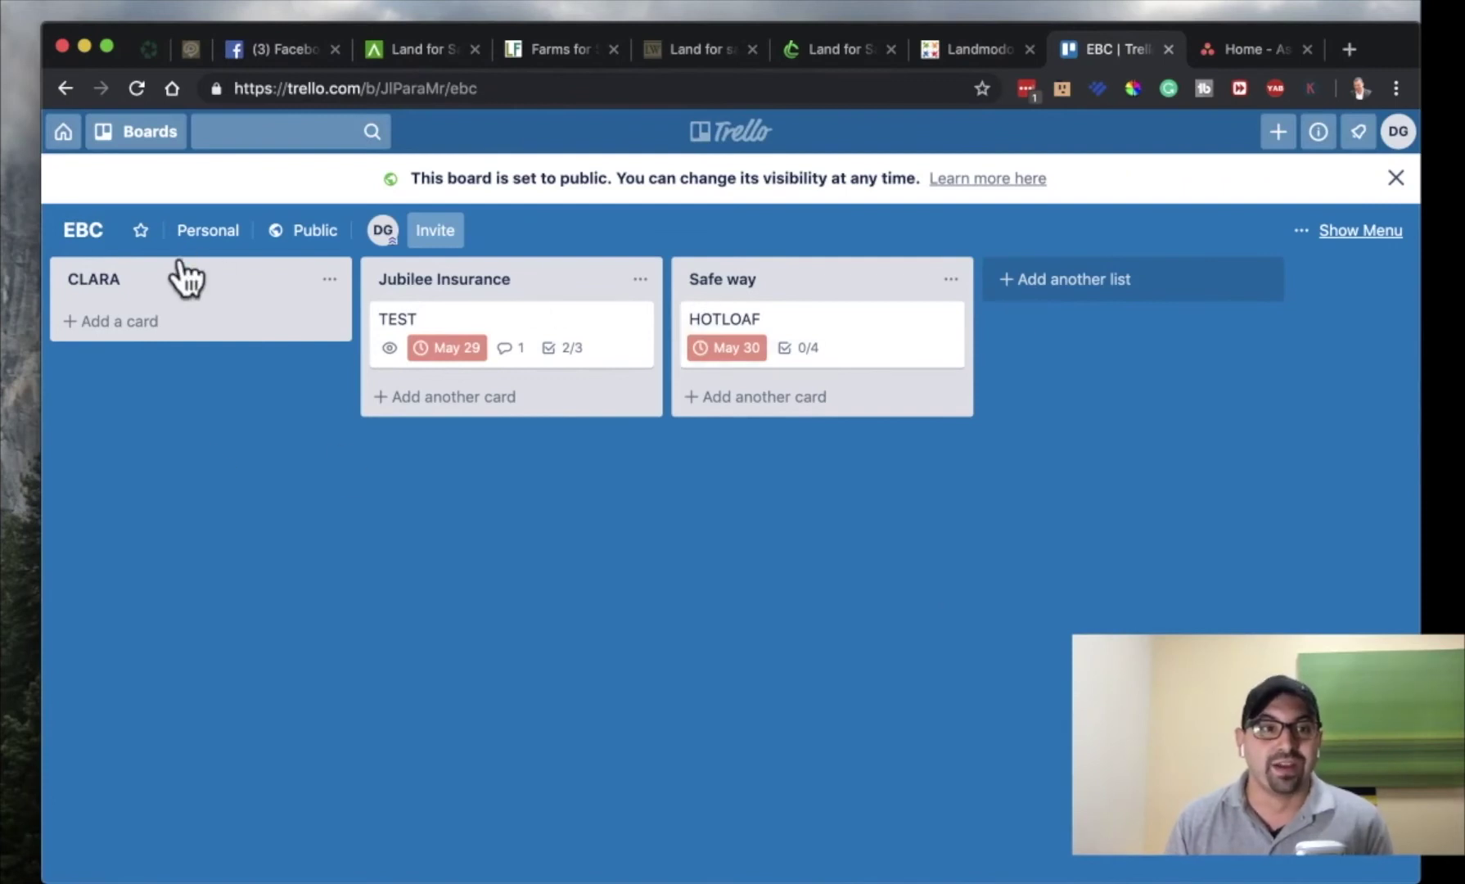
Create a '123 Main St.' list and move it to the far left.
{"action": "left_click", "coordinate": [1076, 282]}
{"action": "type", "text": "123 Main St."}
{"action": "left_click", "coordinate": [1023, 333]}
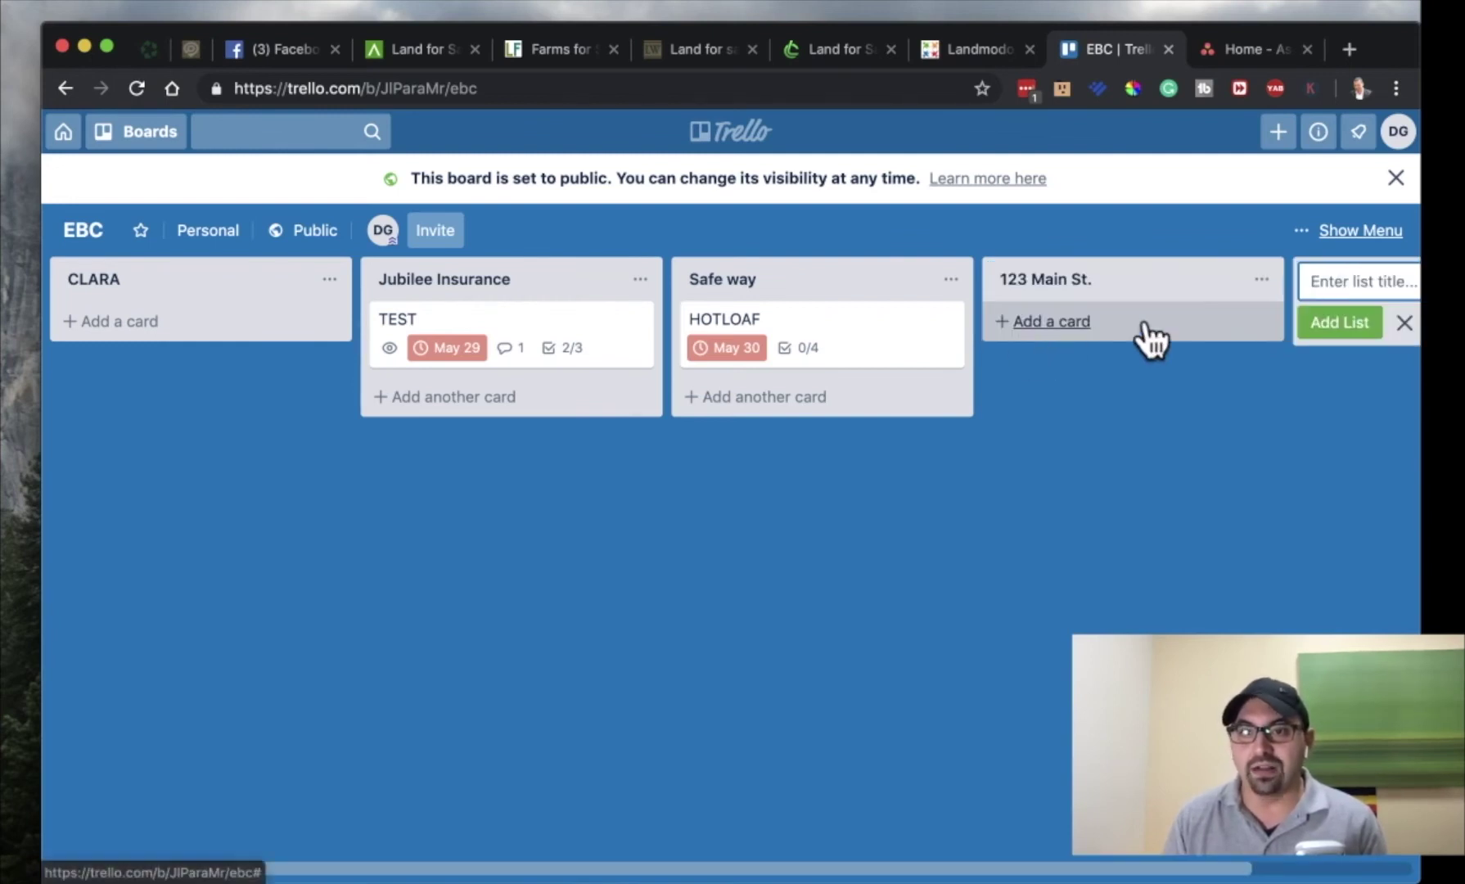
{"action": "left_click_drag", "start_coordinate": [1148, 329], "coordinate": [255, 286]}
{"action": "left_click", "coordinate": [255, 286]}
{"action": "key", "text": "Return"}
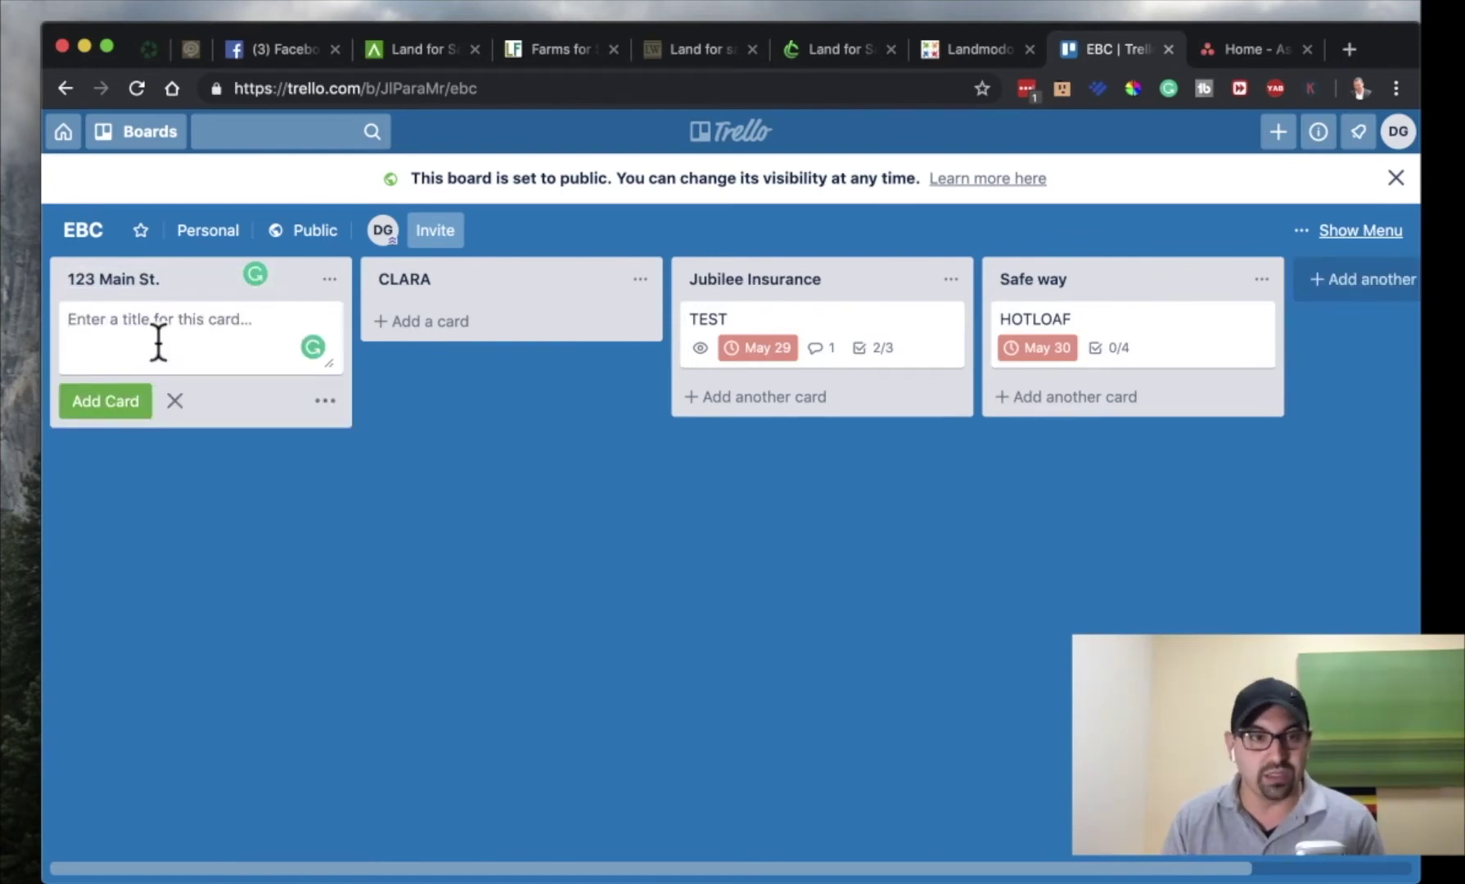
Add a card titled 'TEST' to the 123 Main St. list.
{"action": "left_click_drag", "start_coordinate": [330, 363], "coordinate": [477, 596]}
{"action": "left_click", "coordinate": [476, 596]}
{"action": "left_click", "coordinate": [280, 323]}
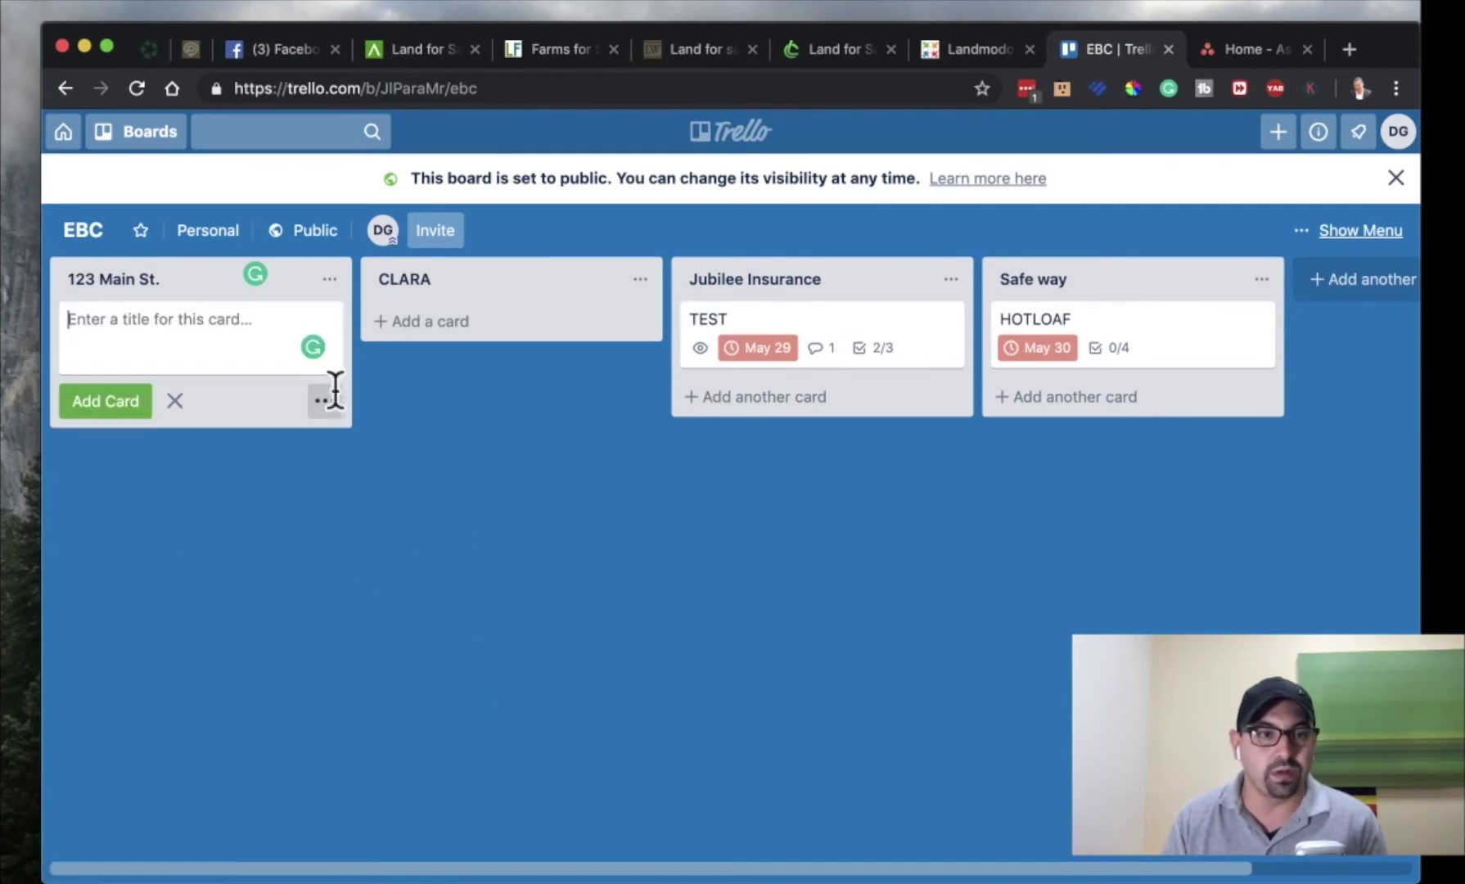
{"action": "left_click", "coordinate": [326, 403]}
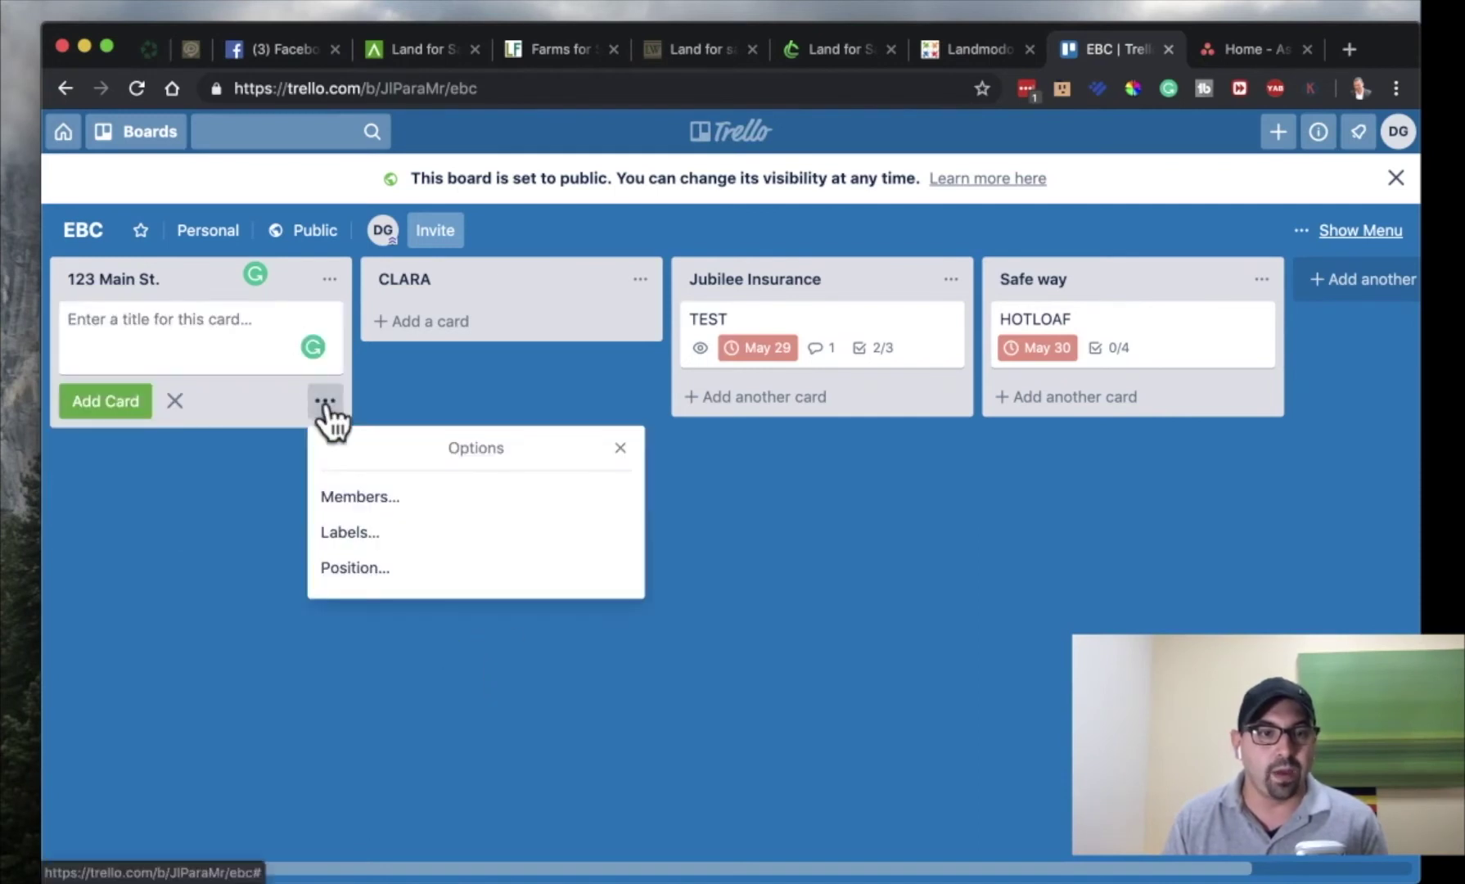
{"action": "left_click", "coordinate": [368, 497]}
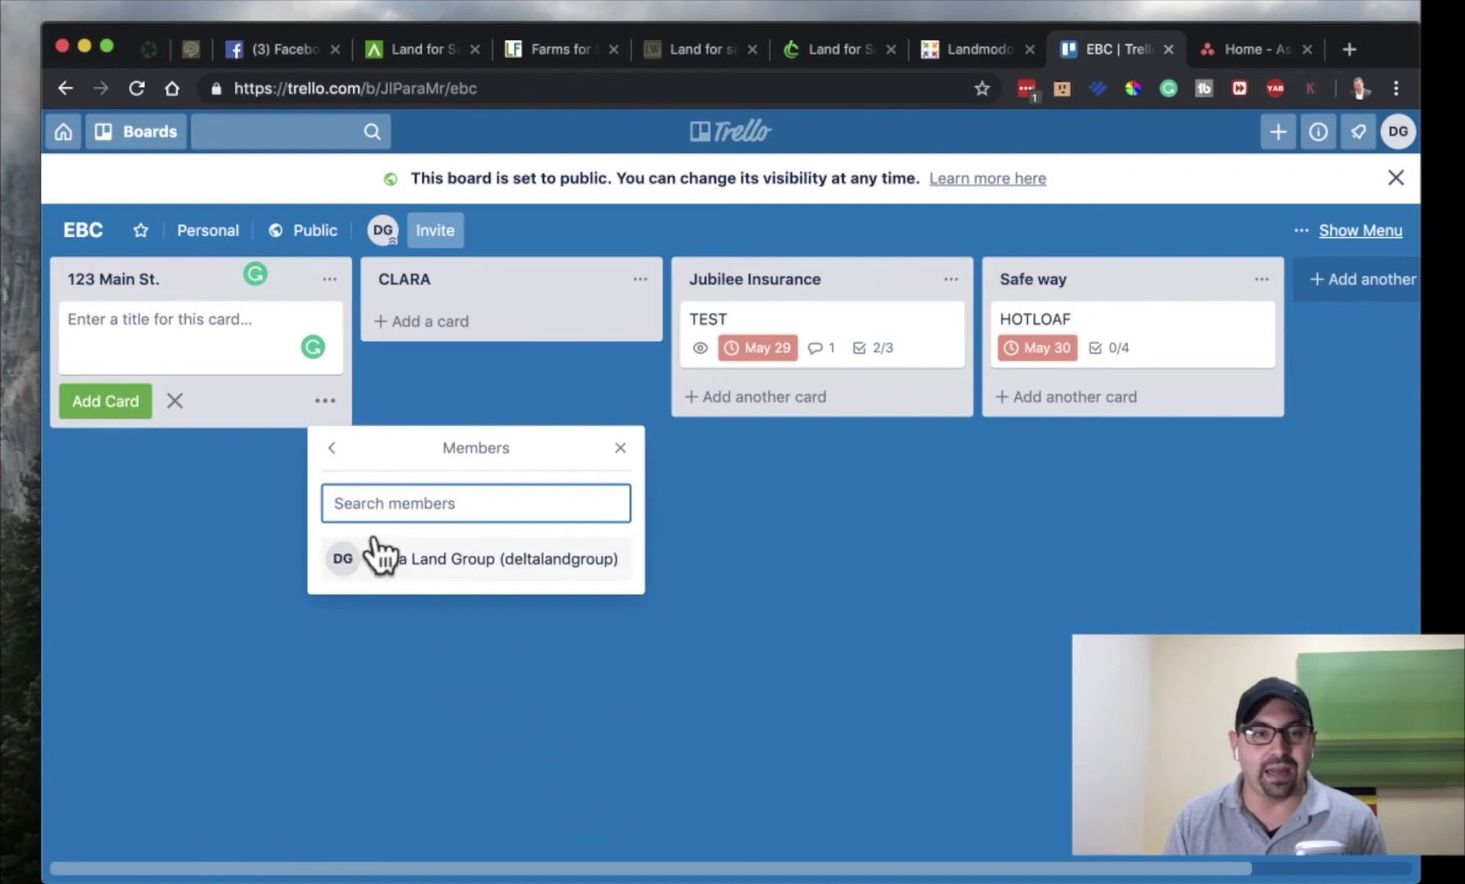
{"action": "left_click", "coordinate": [619, 448]}
{"action": "left_click", "coordinate": [189, 330]}
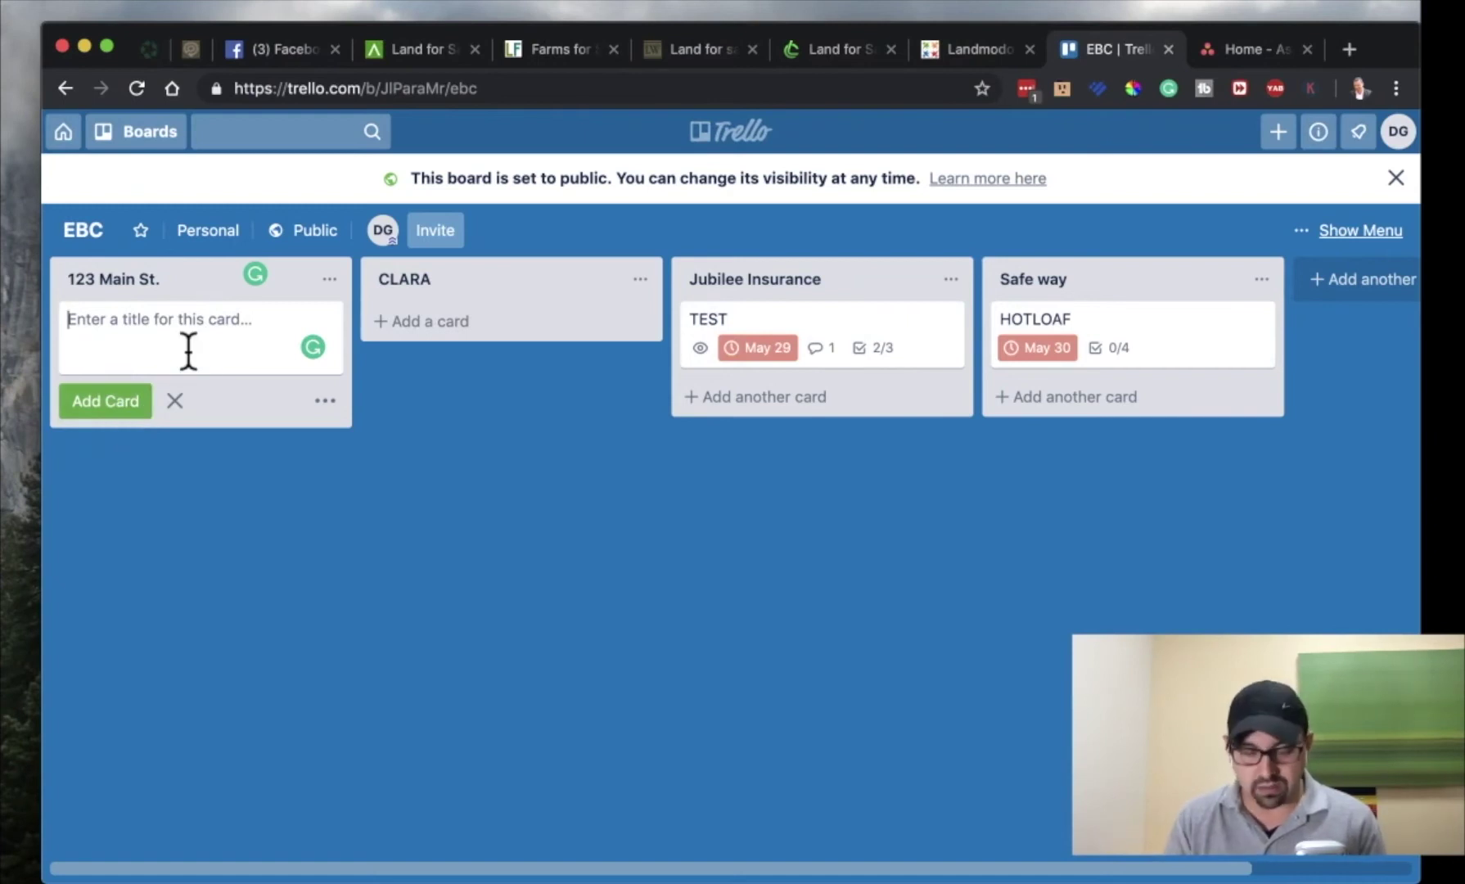
{"action": "type", "text": "TEST"}
{"action": "key", "text": "Return"}
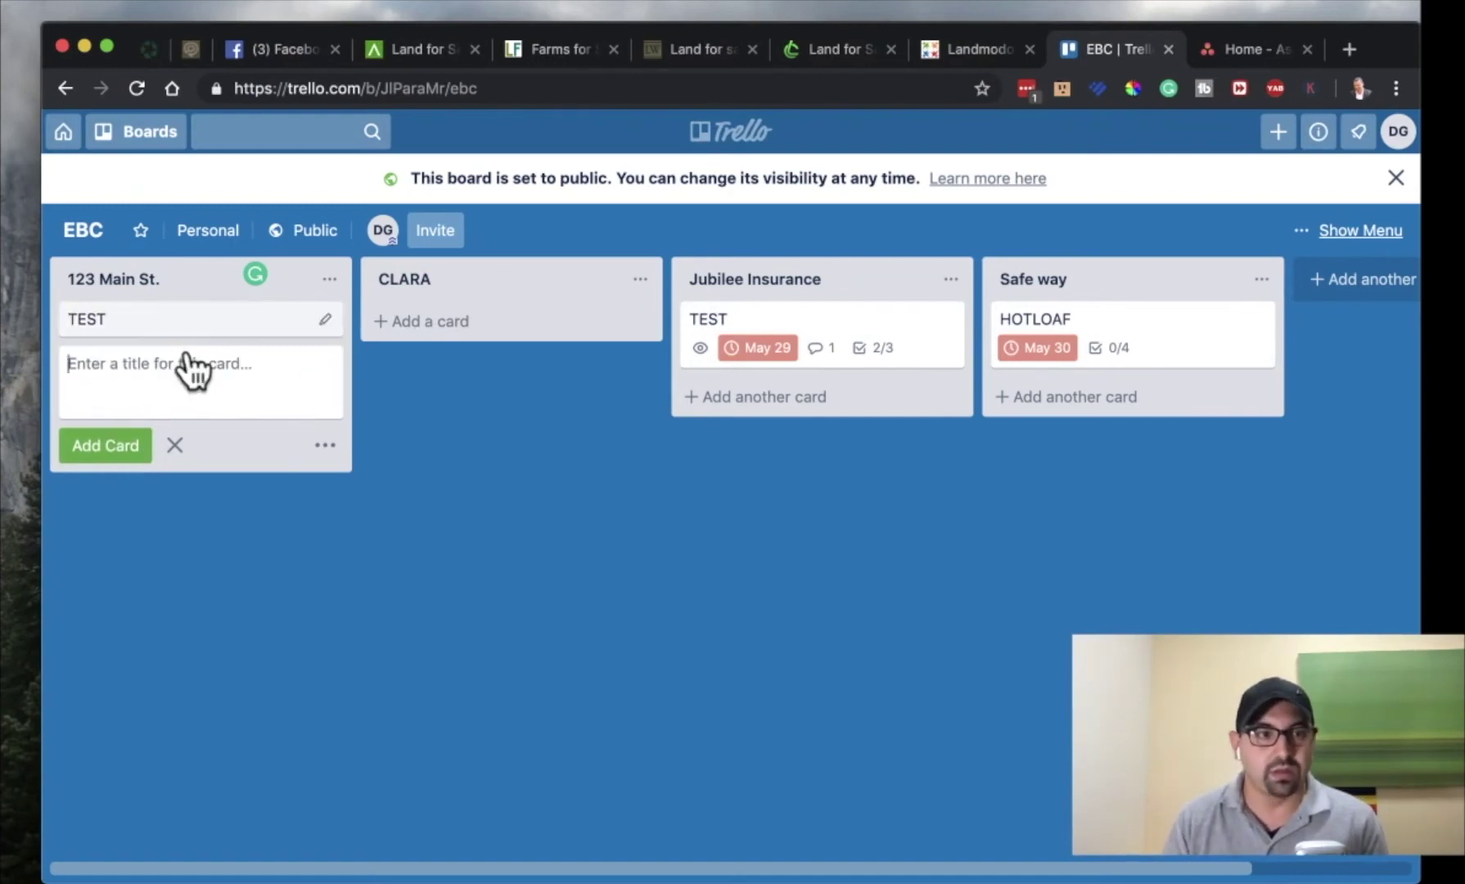
Give TEST a checklist copied from 'This needs to be done'.
{"action": "left_click", "coordinate": [337, 327]}
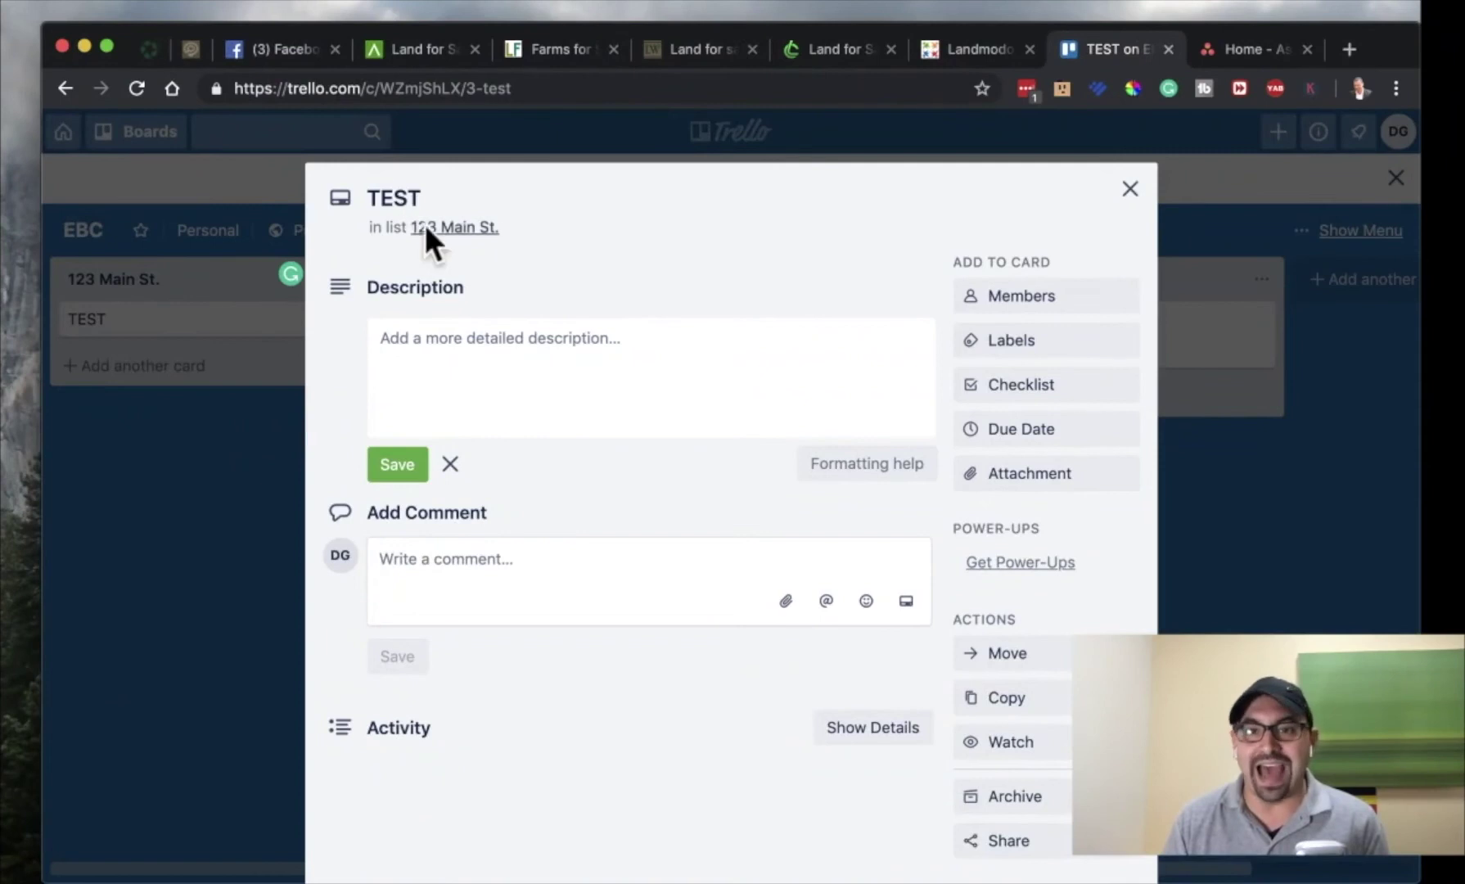
{"action": "left_click", "coordinate": [532, 382]}
{"action": "left_click", "coordinate": [990, 389]}
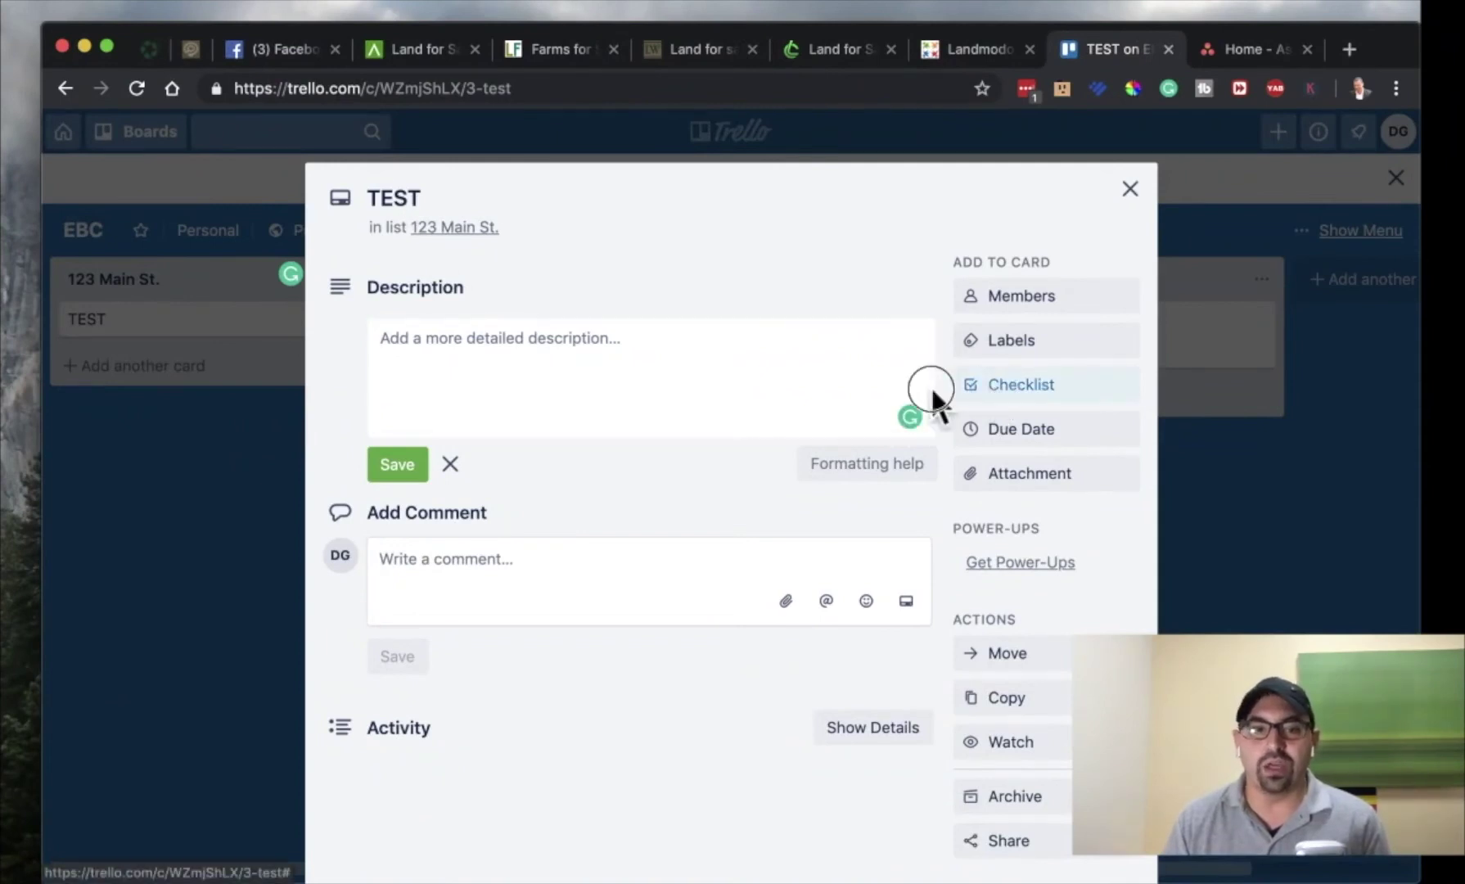
{"action": "left_click", "coordinate": [994, 398]}
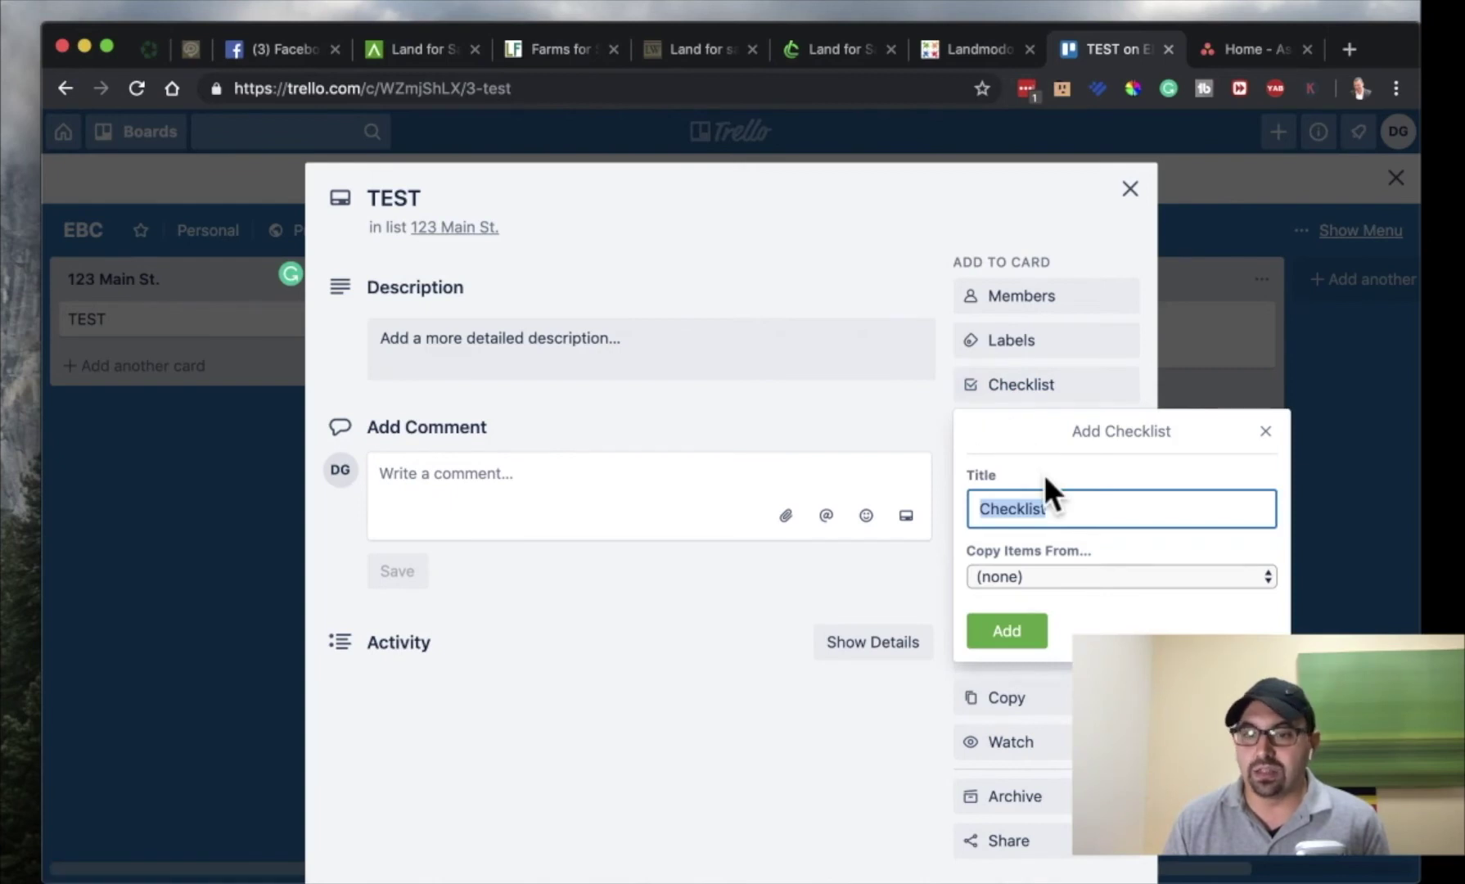
{"action": "left_click", "coordinate": [1089, 571]}
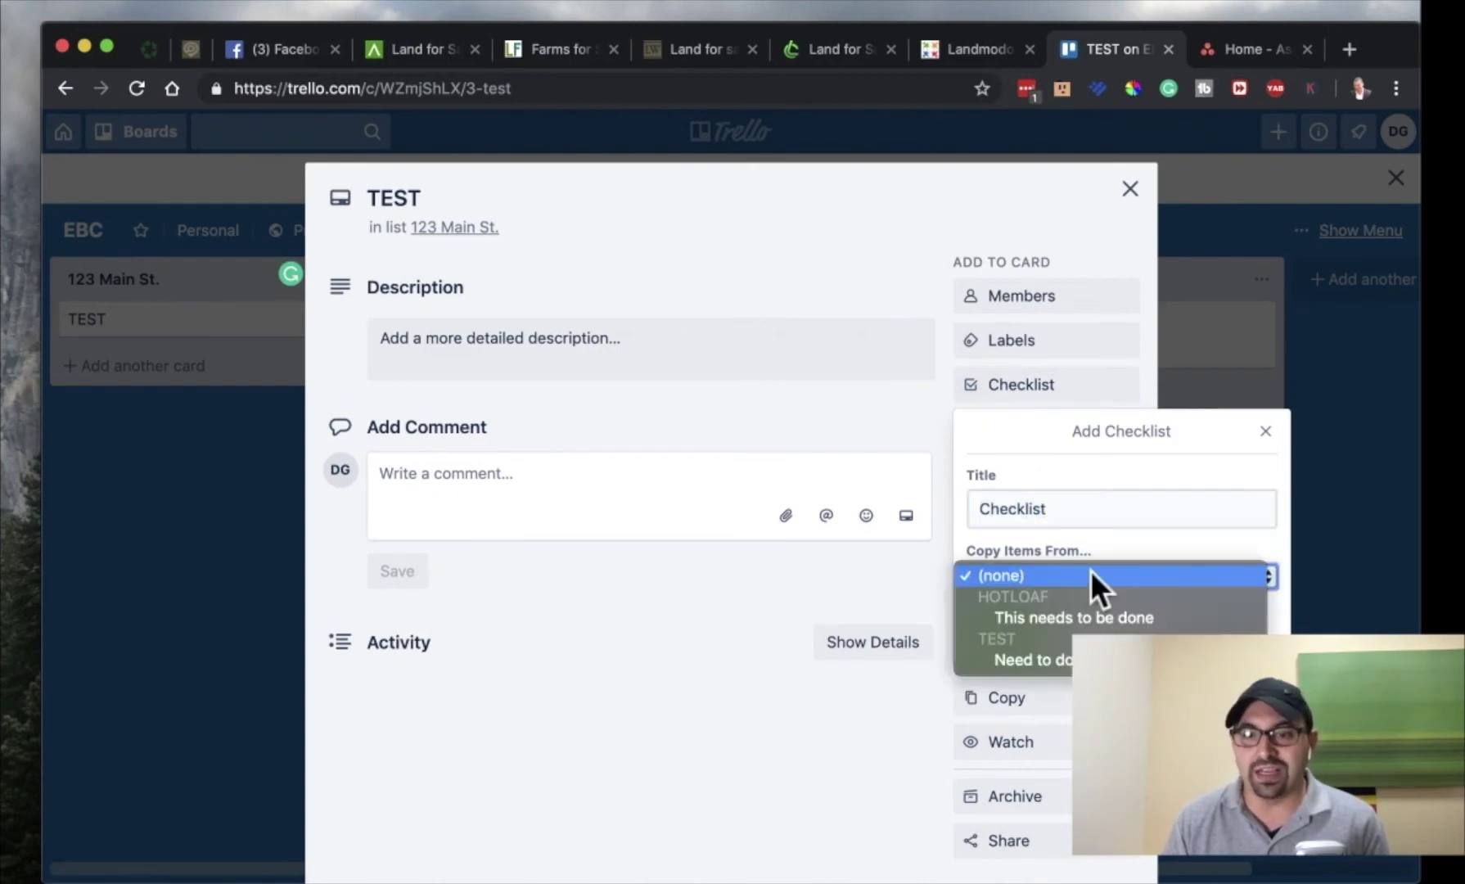
{"action": "left_click", "coordinate": [1077, 619]}
{"action": "left_click", "coordinate": [1006, 632]}
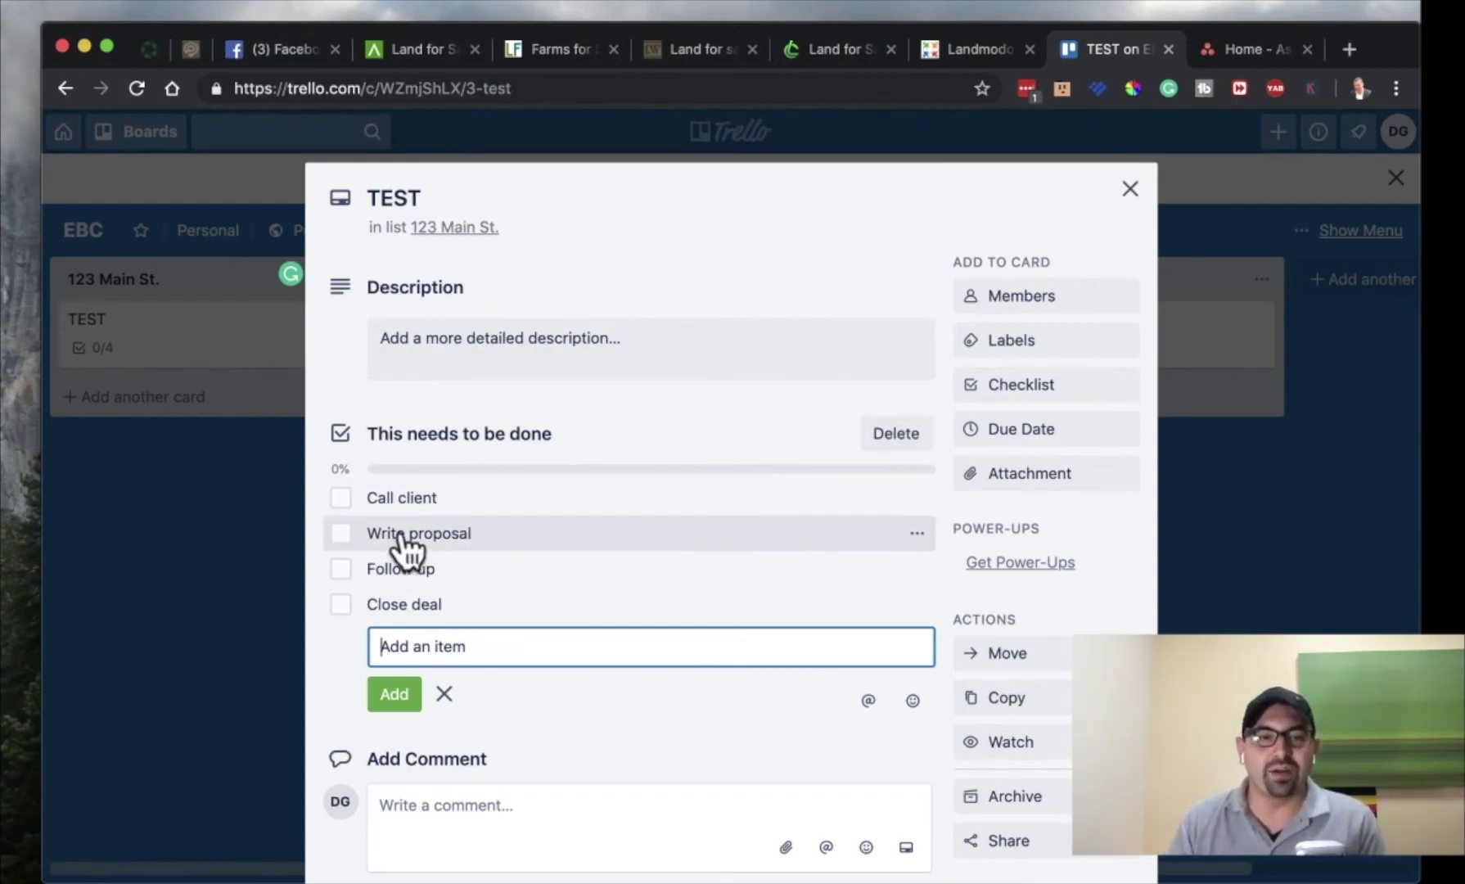
Tick Call client and Write proposal, bringing the checklist to 50%.
{"action": "left_click", "coordinate": [342, 499]}
{"action": "left_click", "coordinate": [341, 534]}
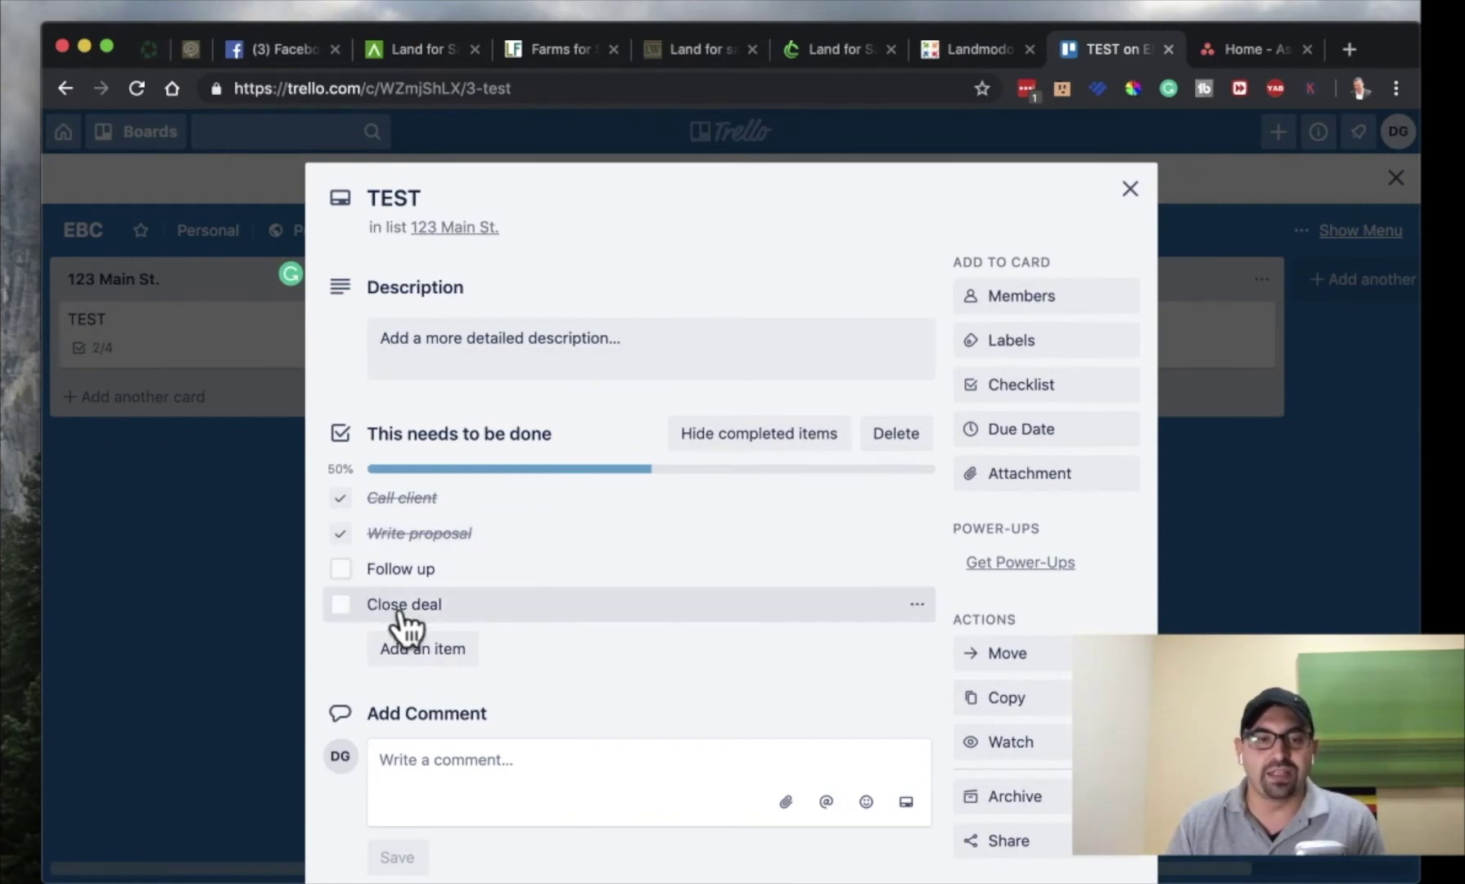
{"action": "scroll", "coordinate": [552, 692], "scroll_direction": "down", "scroll_amount": 3}
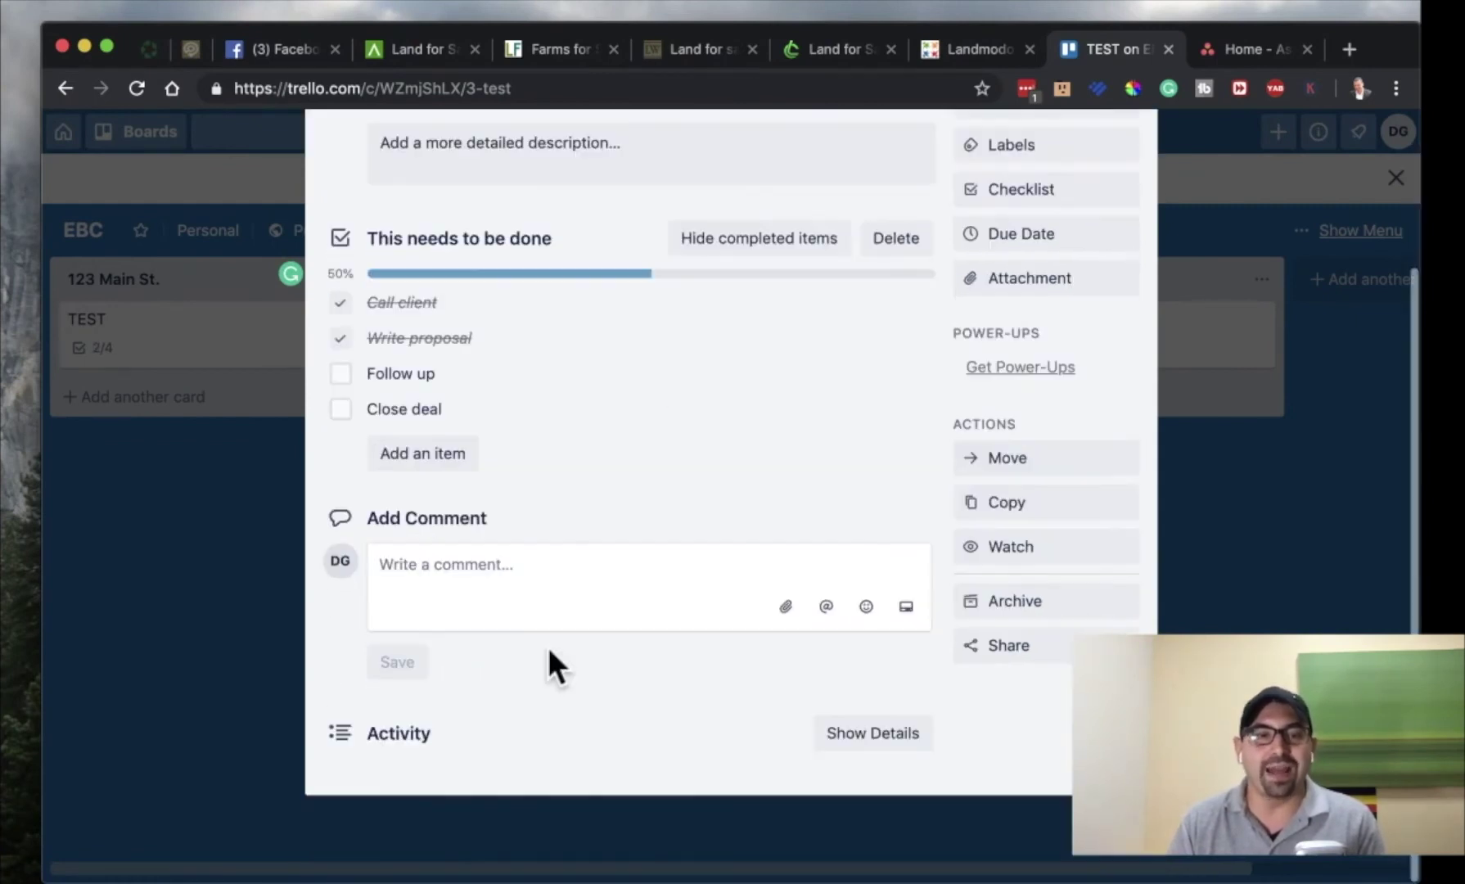
{"action": "left_click", "coordinate": [497, 573]}
{"action": "scroll", "coordinate": [497, 573], "scroll_direction": "up", "scroll_amount": 3}
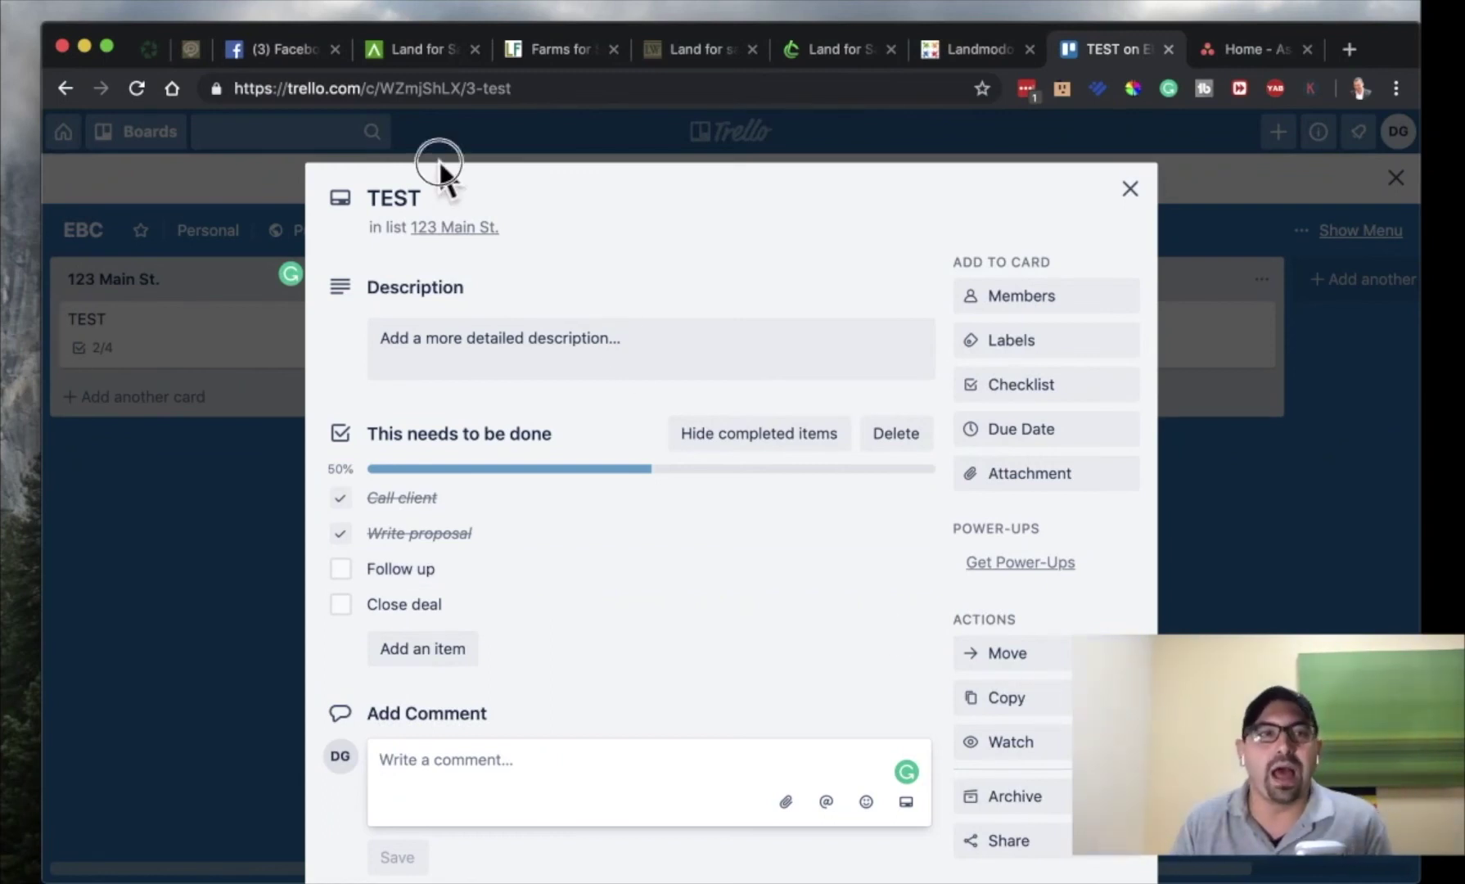
{"action": "scroll", "coordinate": [703, 548], "scroll_direction": "down", "scroll_amount": 5}
{"action": "scroll", "coordinate": [710, 562], "scroll_direction": "up", "scroll_amount": 5}
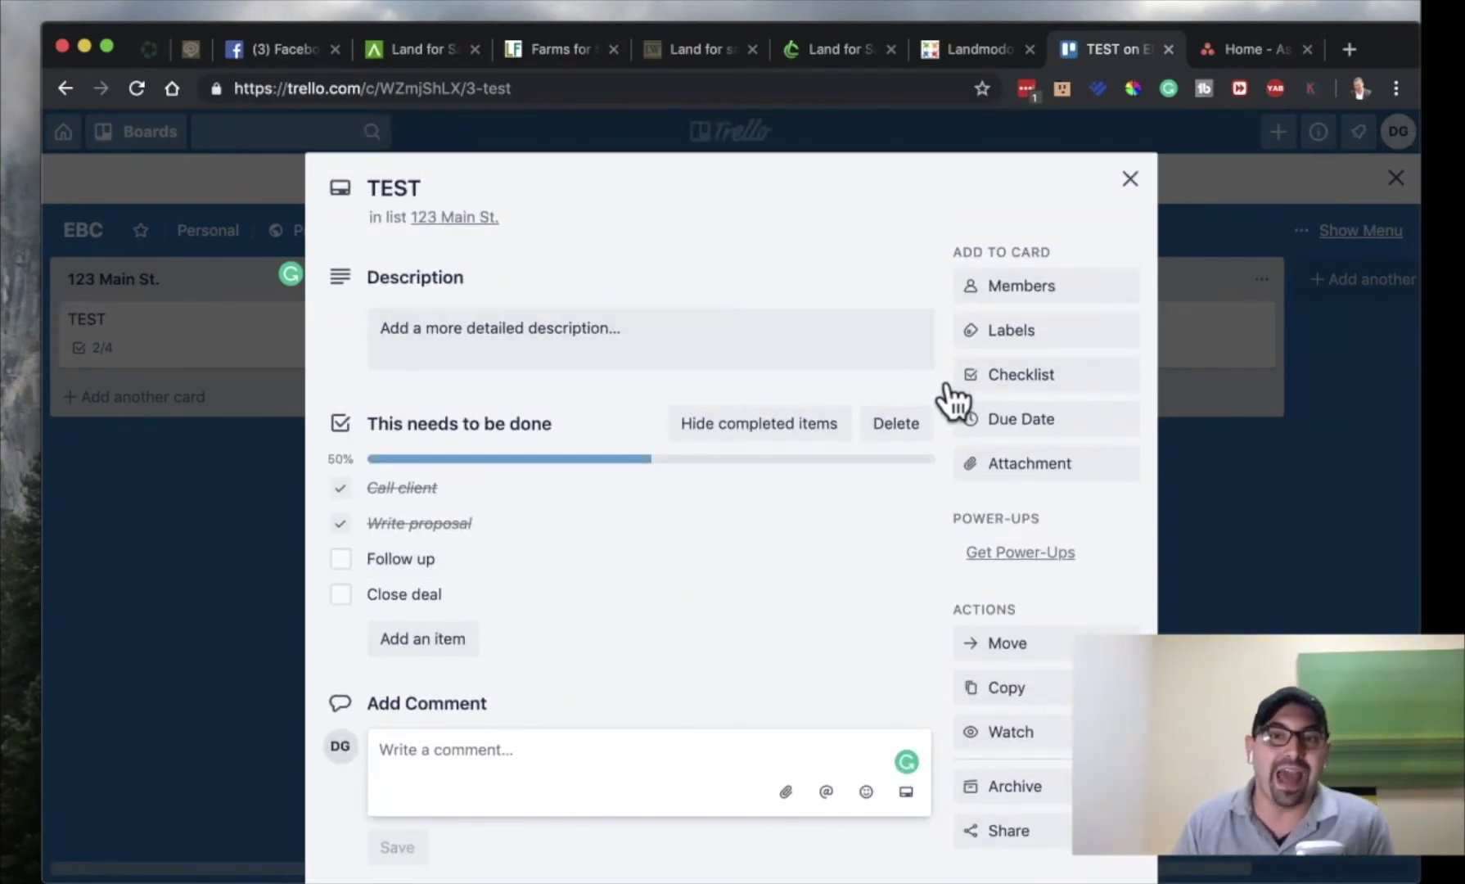
Add yellow and green labels to the card.
{"action": "left_click", "coordinate": [1022, 332]}
{"action": "left_click", "coordinate": [1109, 532]}
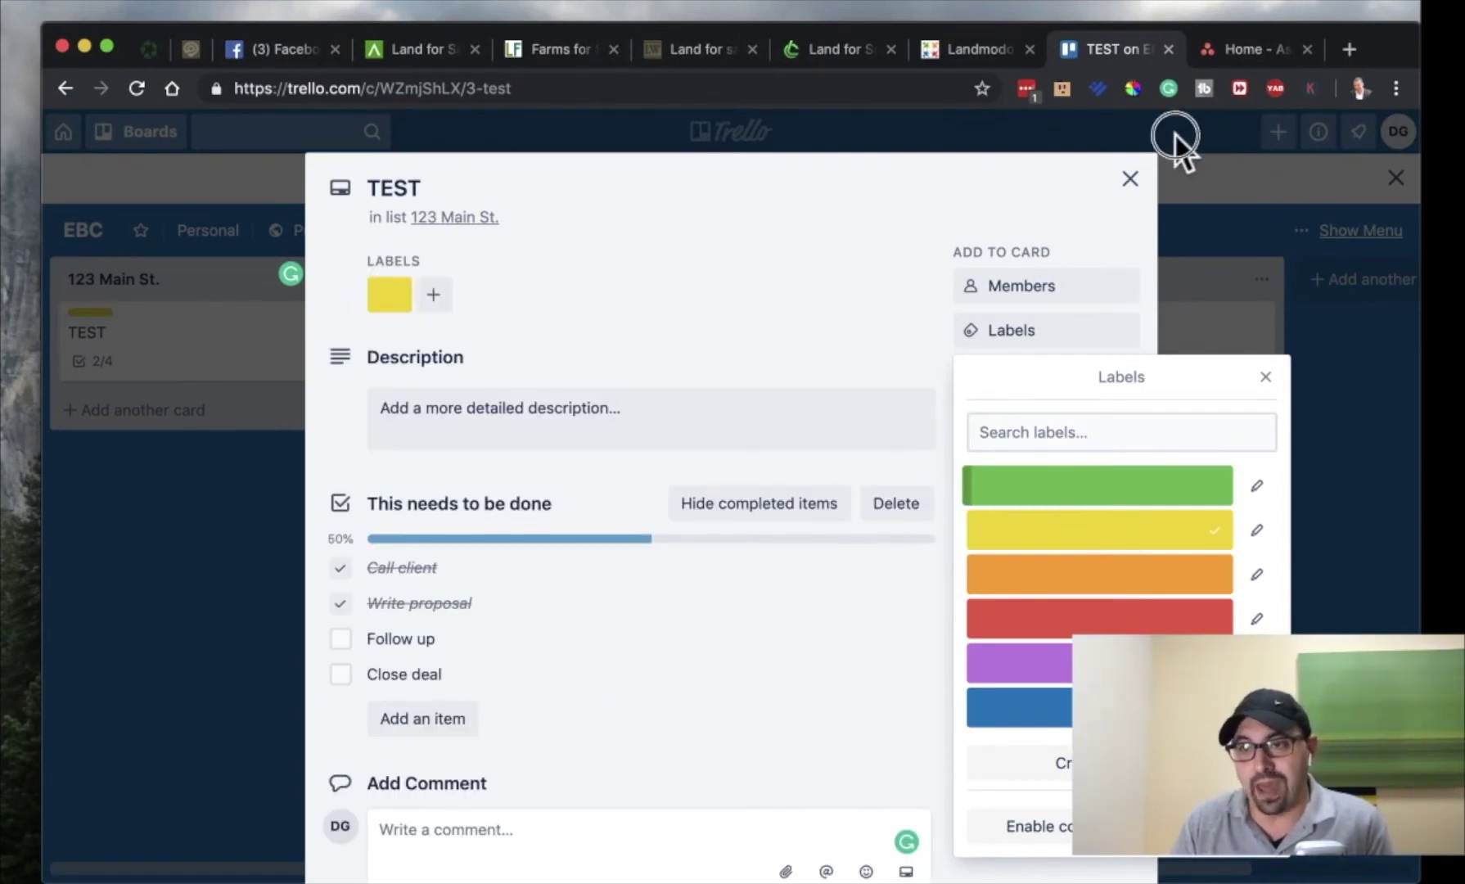
{"action": "left_click", "coordinate": [1098, 490]}
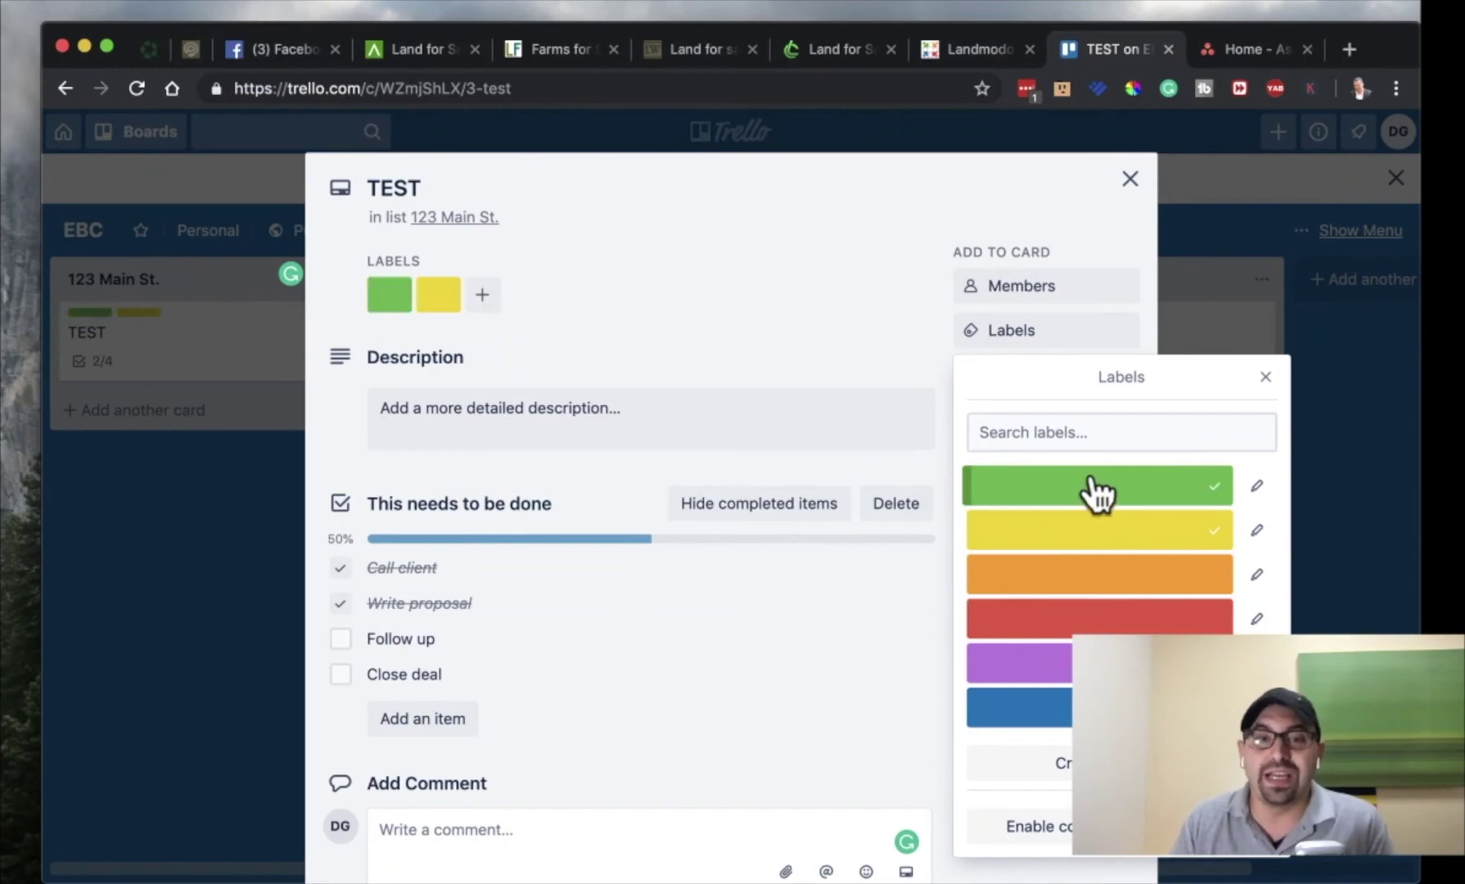
Rename the card from TEST to 'CLOSING'.
{"action": "left_click", "coordinate": [427, 187]}
{"action": "double_click", "coordinate": [426, 188]}
{"action": "type", "text": "CLSOING"}
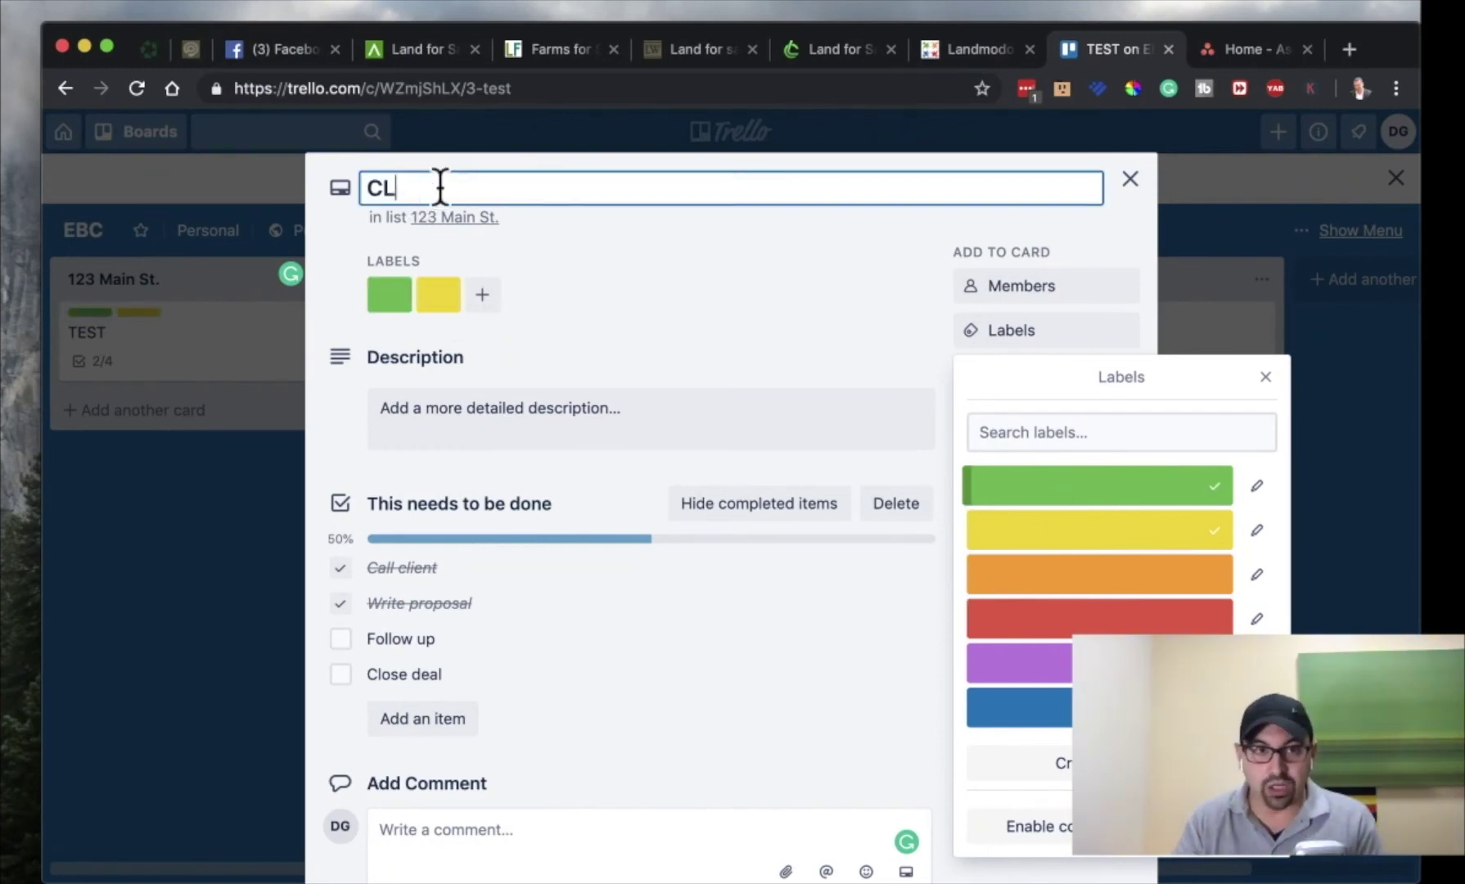
{"action": "key", "text": "BackSpace"}
{"action": "key", "text": "BackSpace"}
{"action": "key", "text": "BackSpace"}
{"action": "key", "text": "BackSpace"}
{"action": "key", "text": "BackSpace"}
{"action": "type", "text": "OSING"}
{"action": "key", "text": "super+Left"}
{"action": "left_click", "coordinate": [563, 288]}
Remove the yellow label so only the green label remains.
{"action": "left_click", "coordinate": [388, 301]}
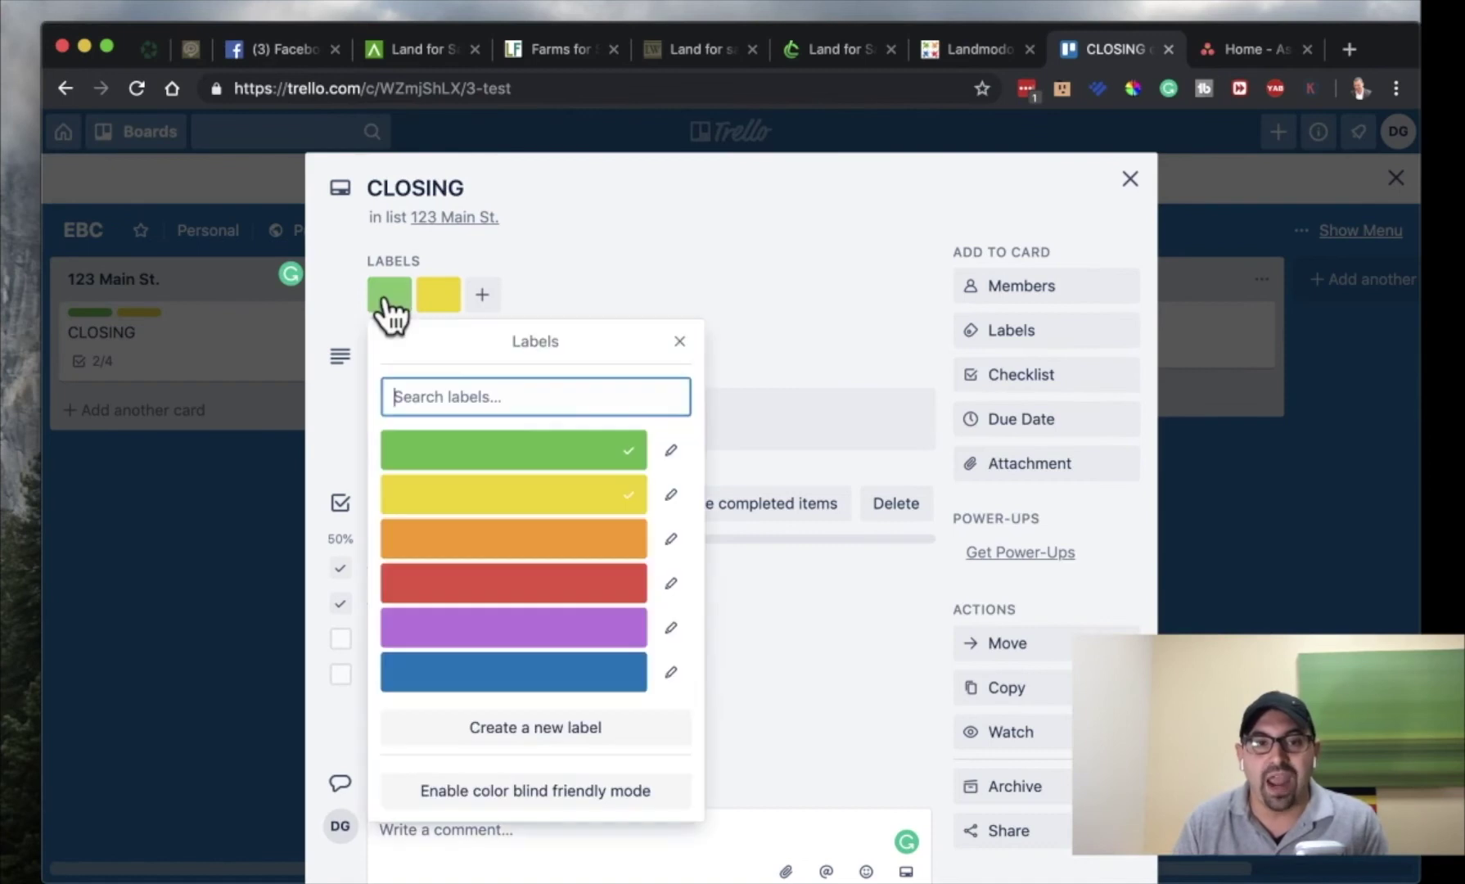
{"action": "left_click", "coordinate": [446, 296]}
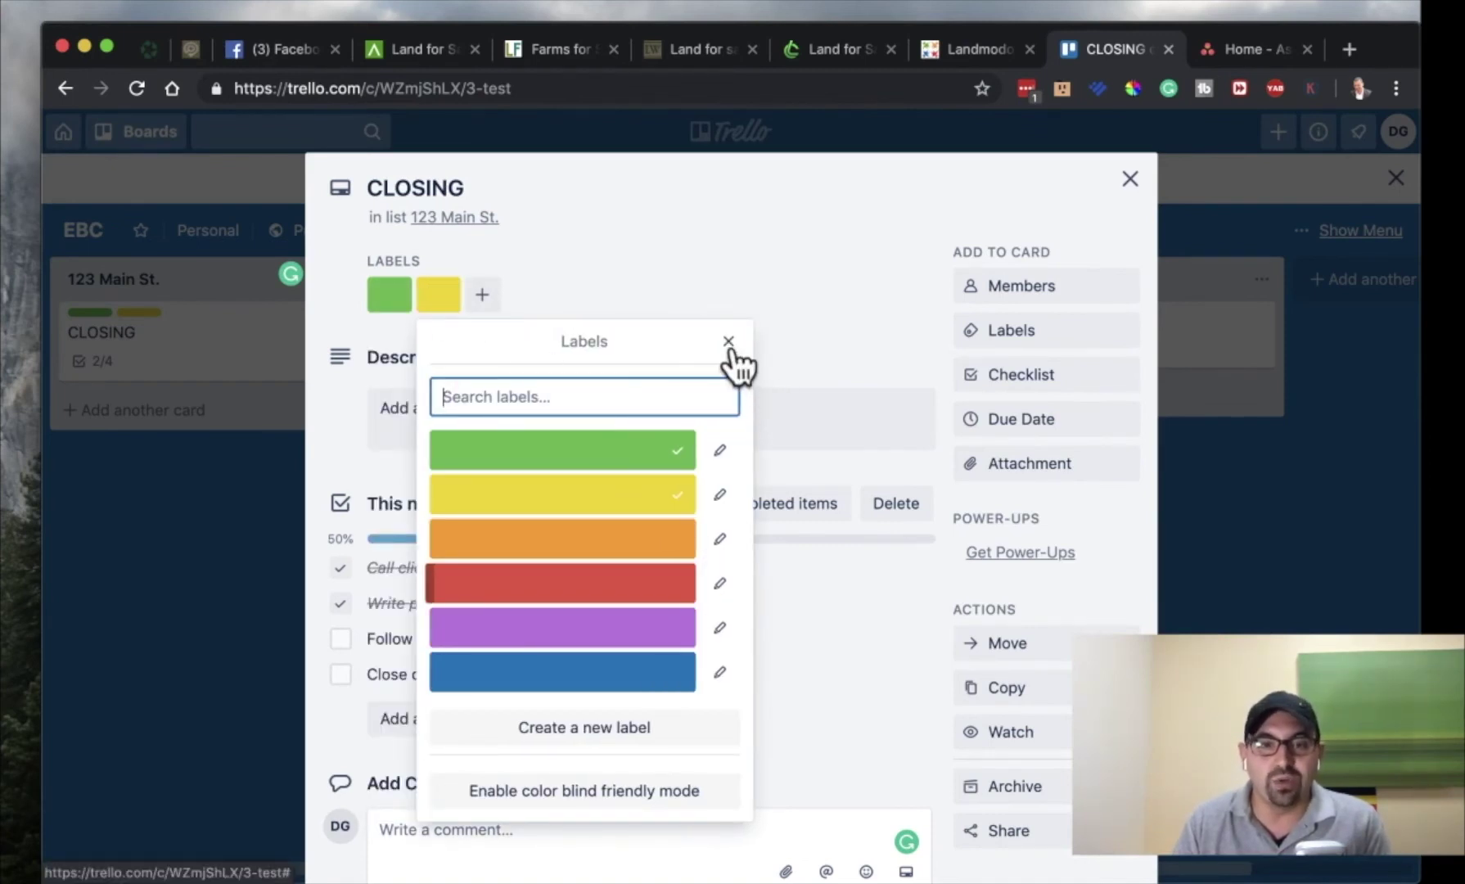
{"action": "left_click", "coordinate": [677, 500]}
{"action": "left_click", "coordinate": [679, 501]}
{"action": "left_click", "coordinate": [687, 287]}
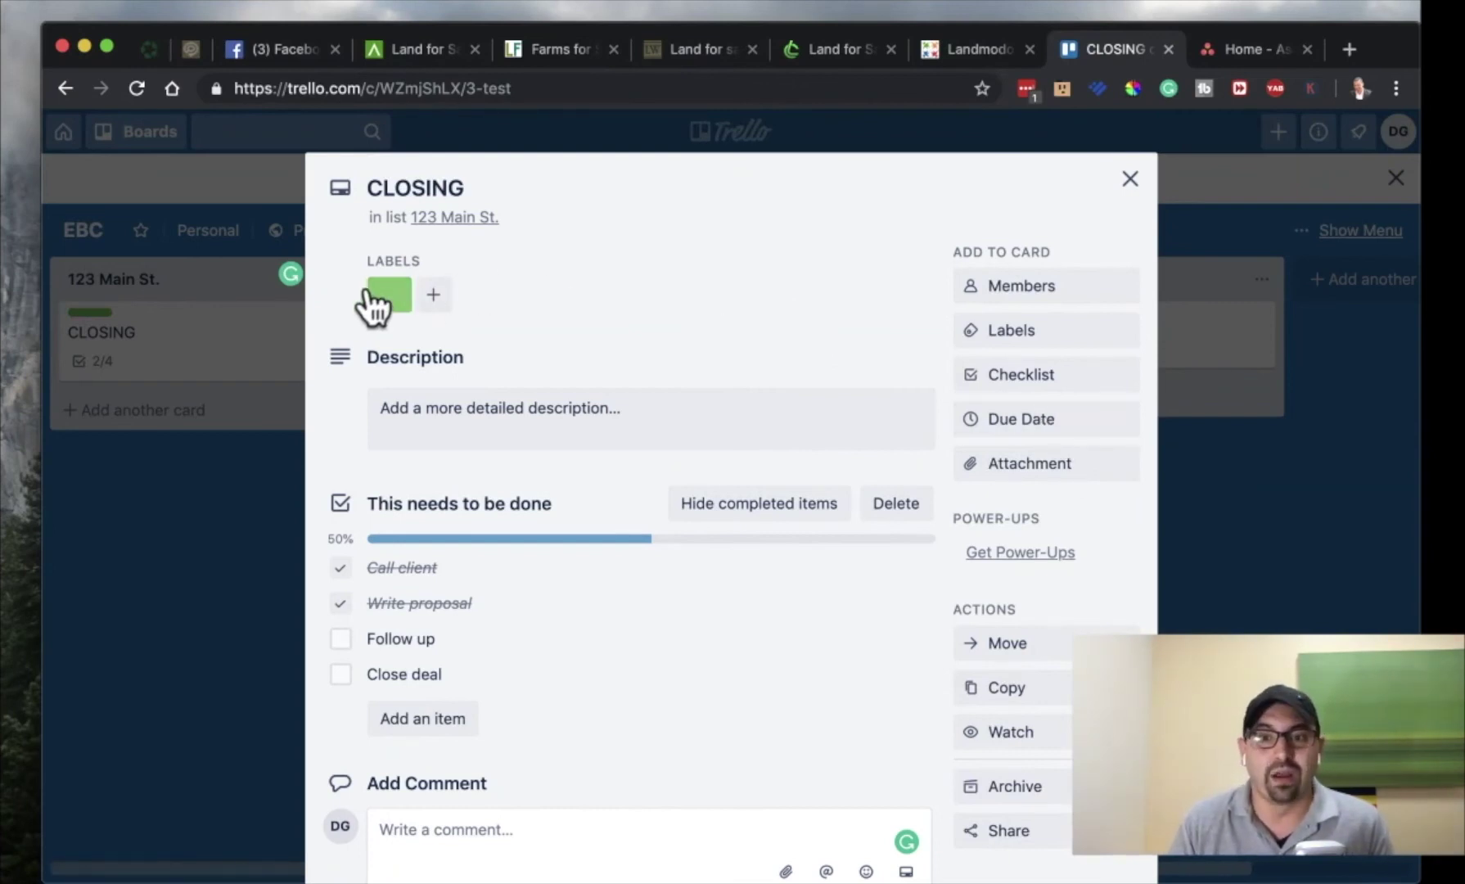
{"action": "left_click", "coordinate": [1014, 331]}
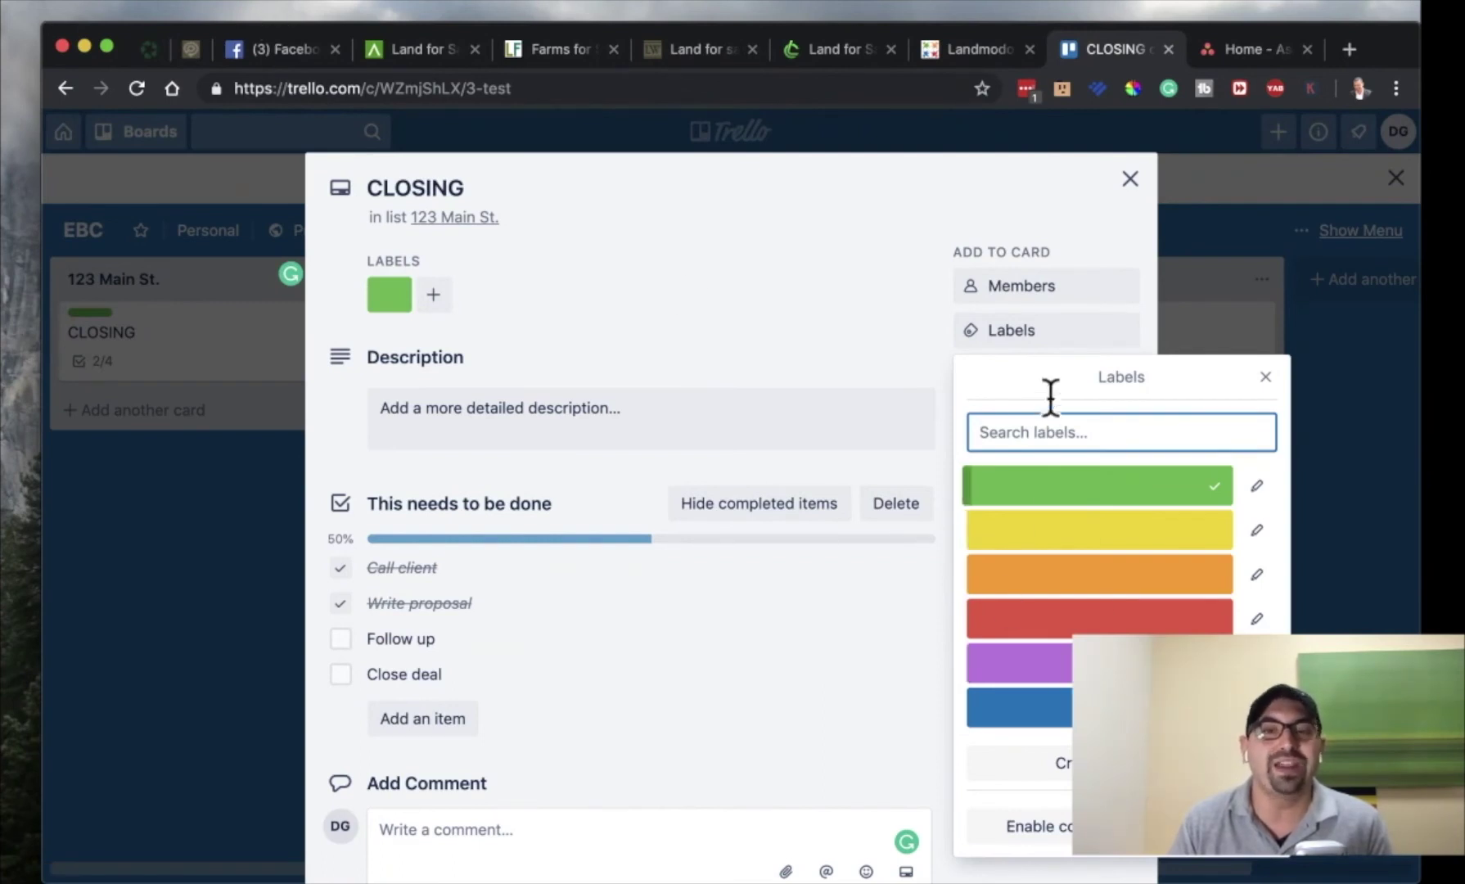
{"action": "left_click", "coordinate": [866, 318]}
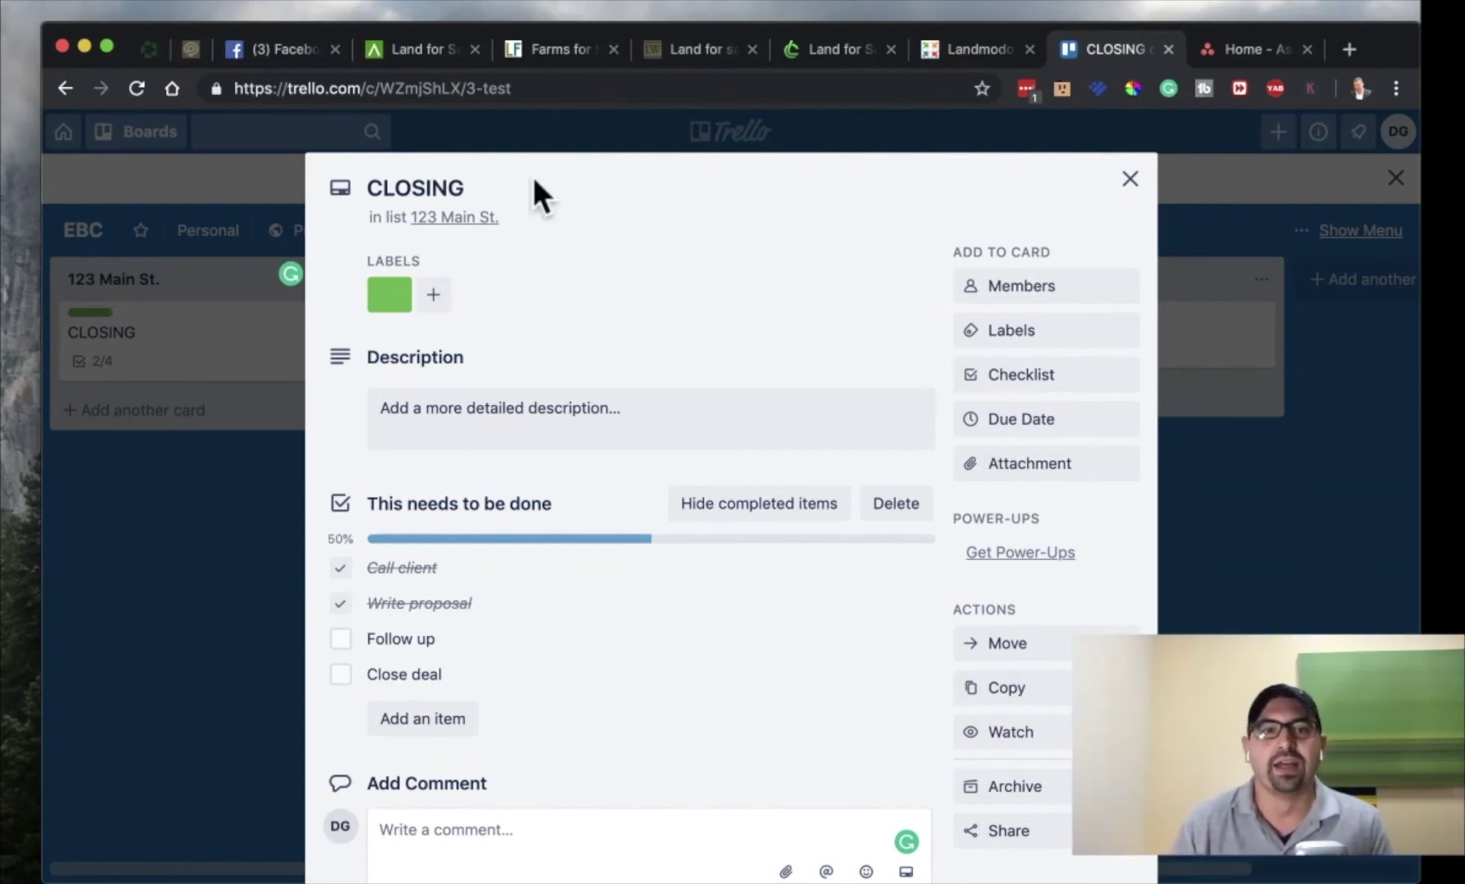
Close the CLOSING card and move the CLARA list after Jubilee Insurance on the EBC board.
{"action": "left_click", "coordinate": [1130, 179]}
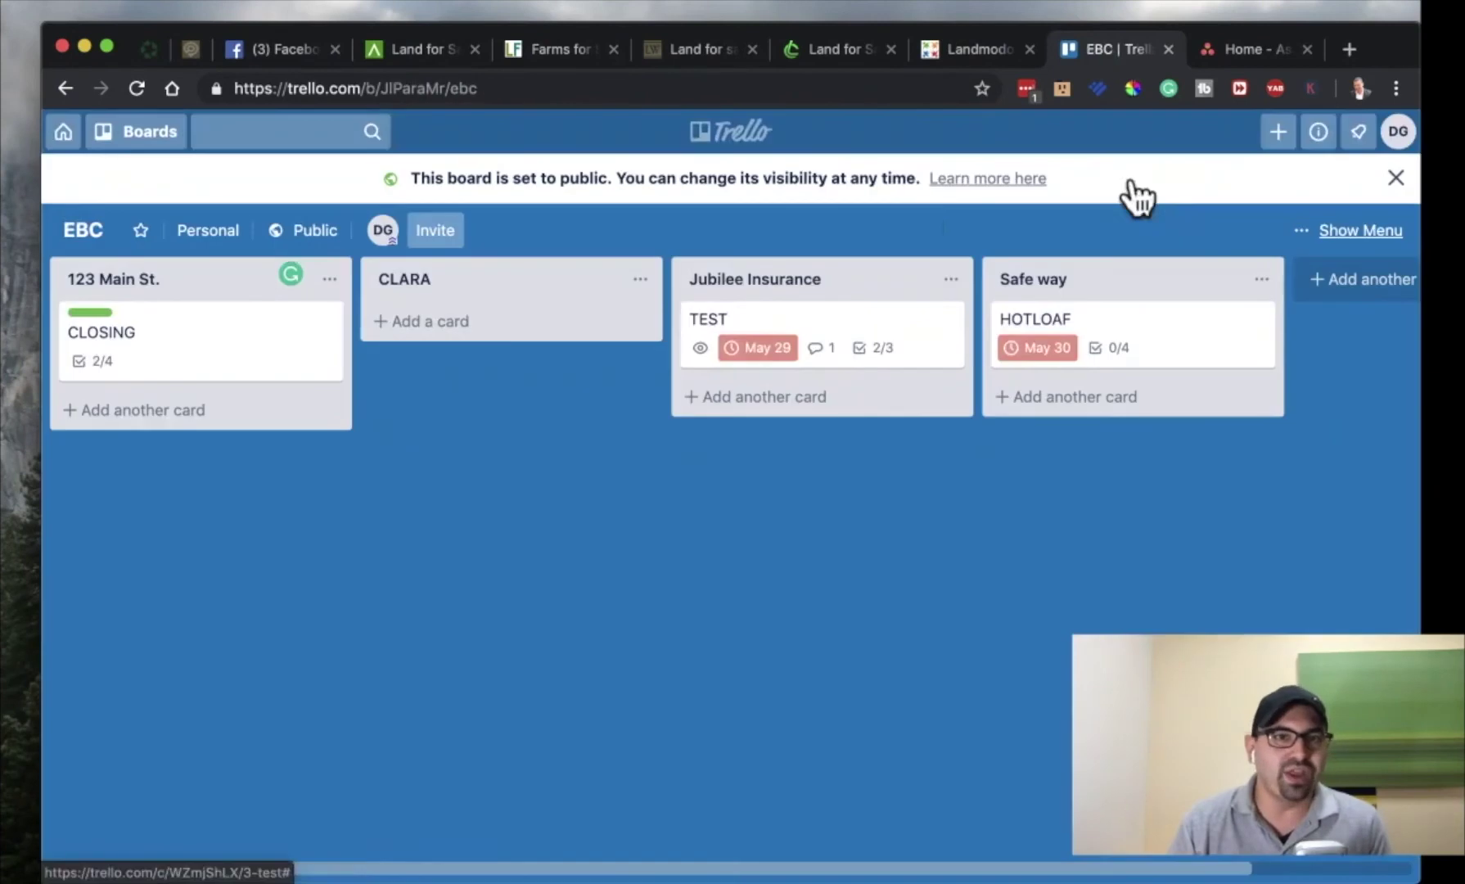
{"action": "left_click_drag", "start_coordinate": [542, 308], "coordinate": [827, 319]}
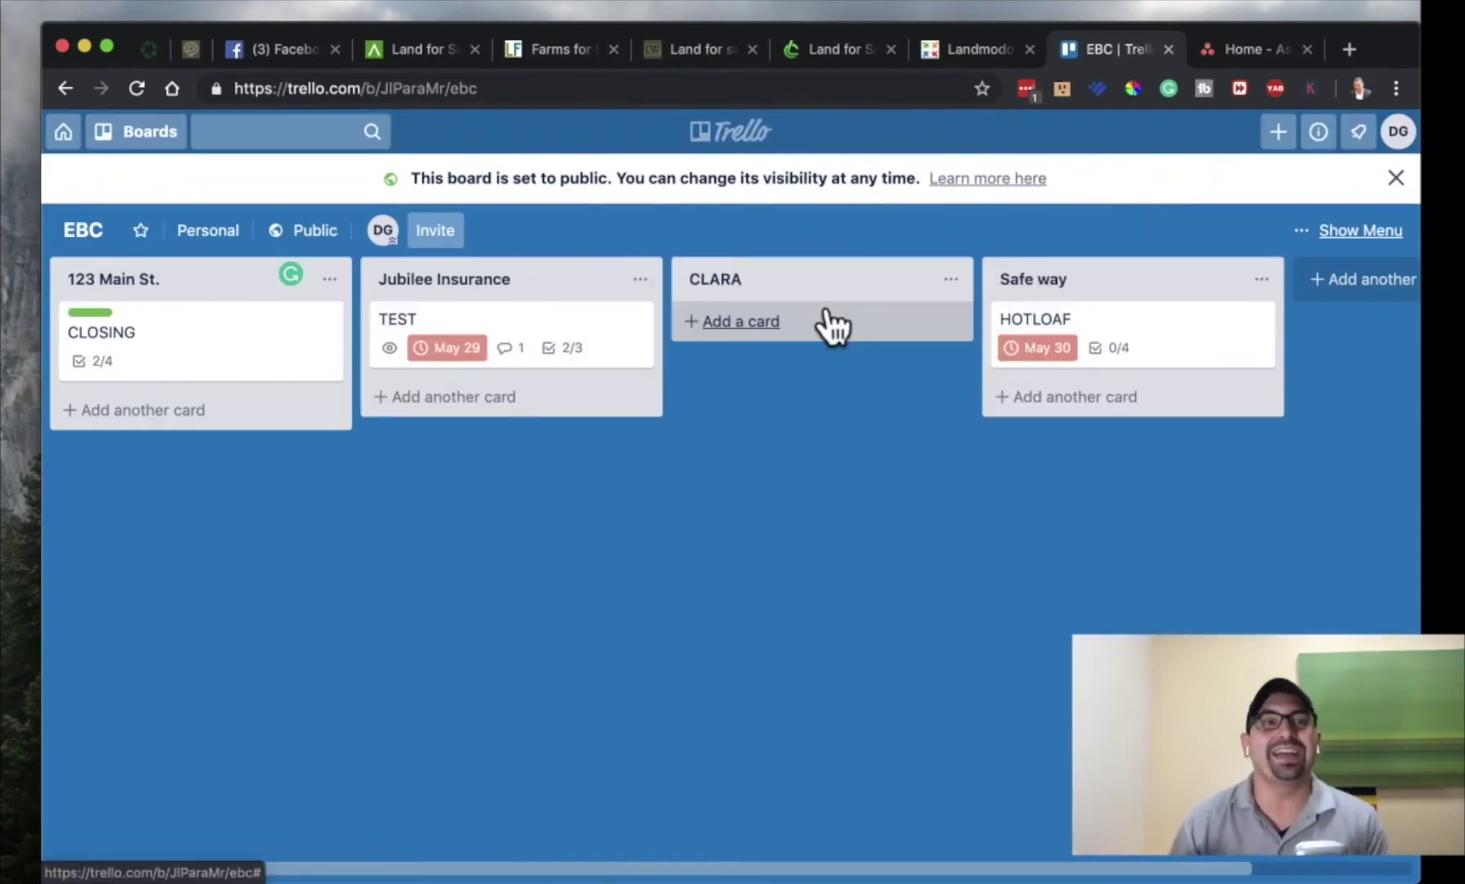
{"action": "left_click", "coordinate": [1395, 177]}
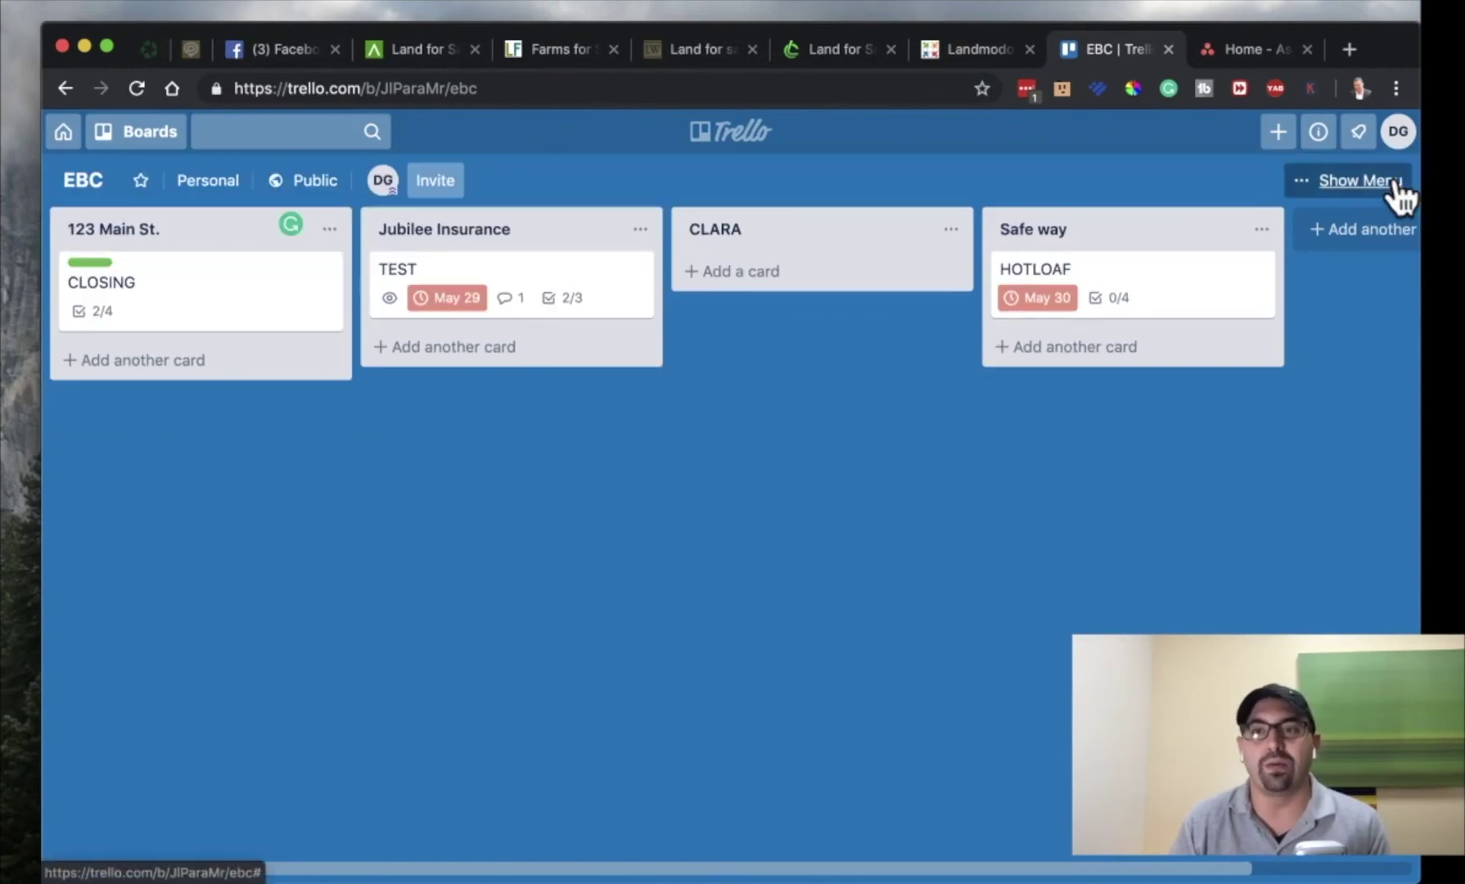
Create a new board named '123 LAND' with the stormy-sky background.
{"action": "left_click", "coordinate": [1278, 135]}
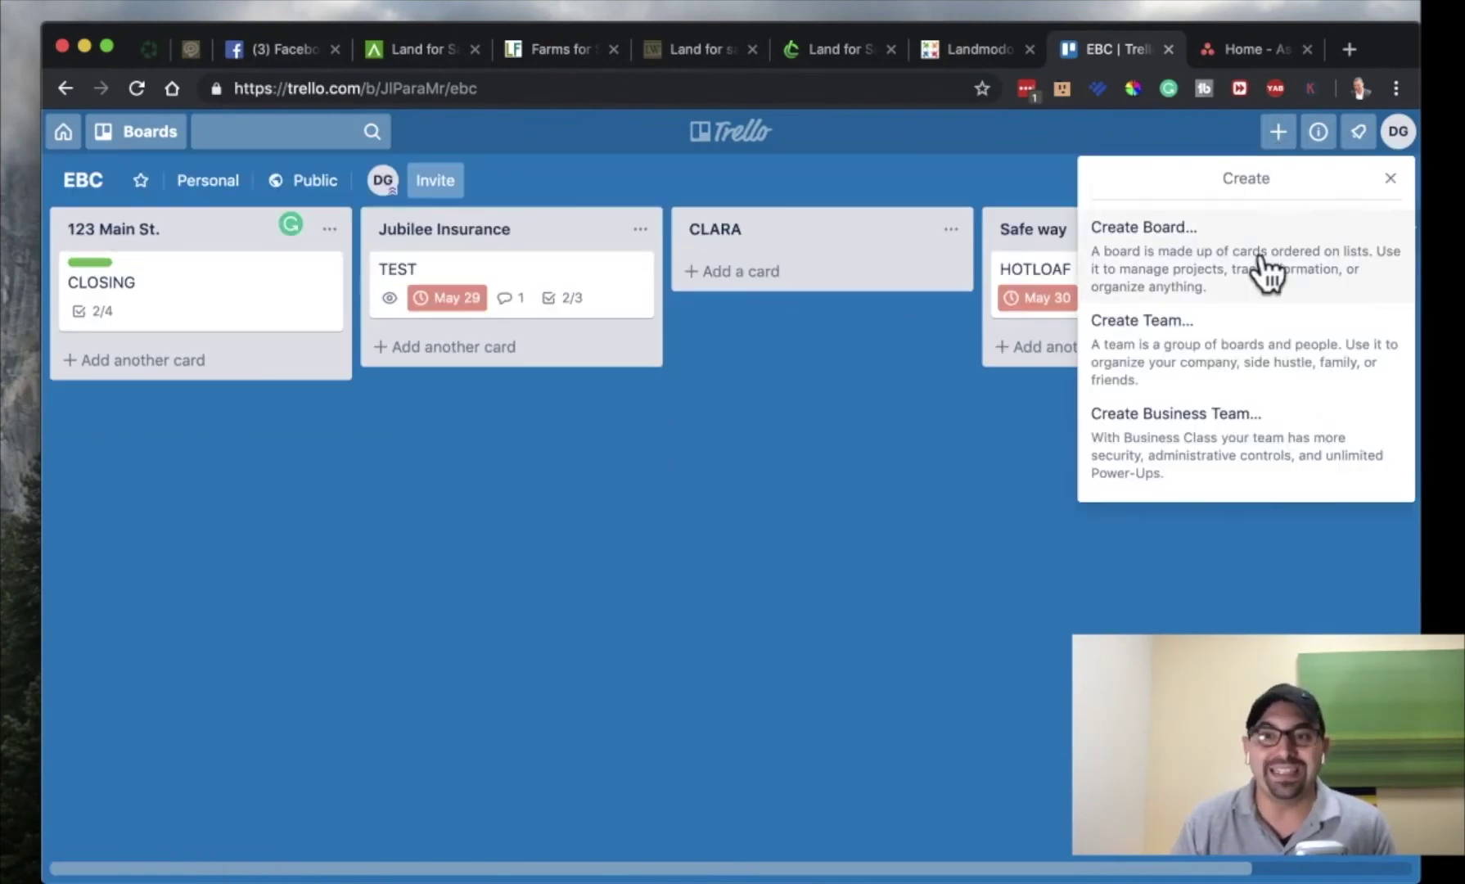
{"action": "left_click", "coordinate": [1214, 239]}
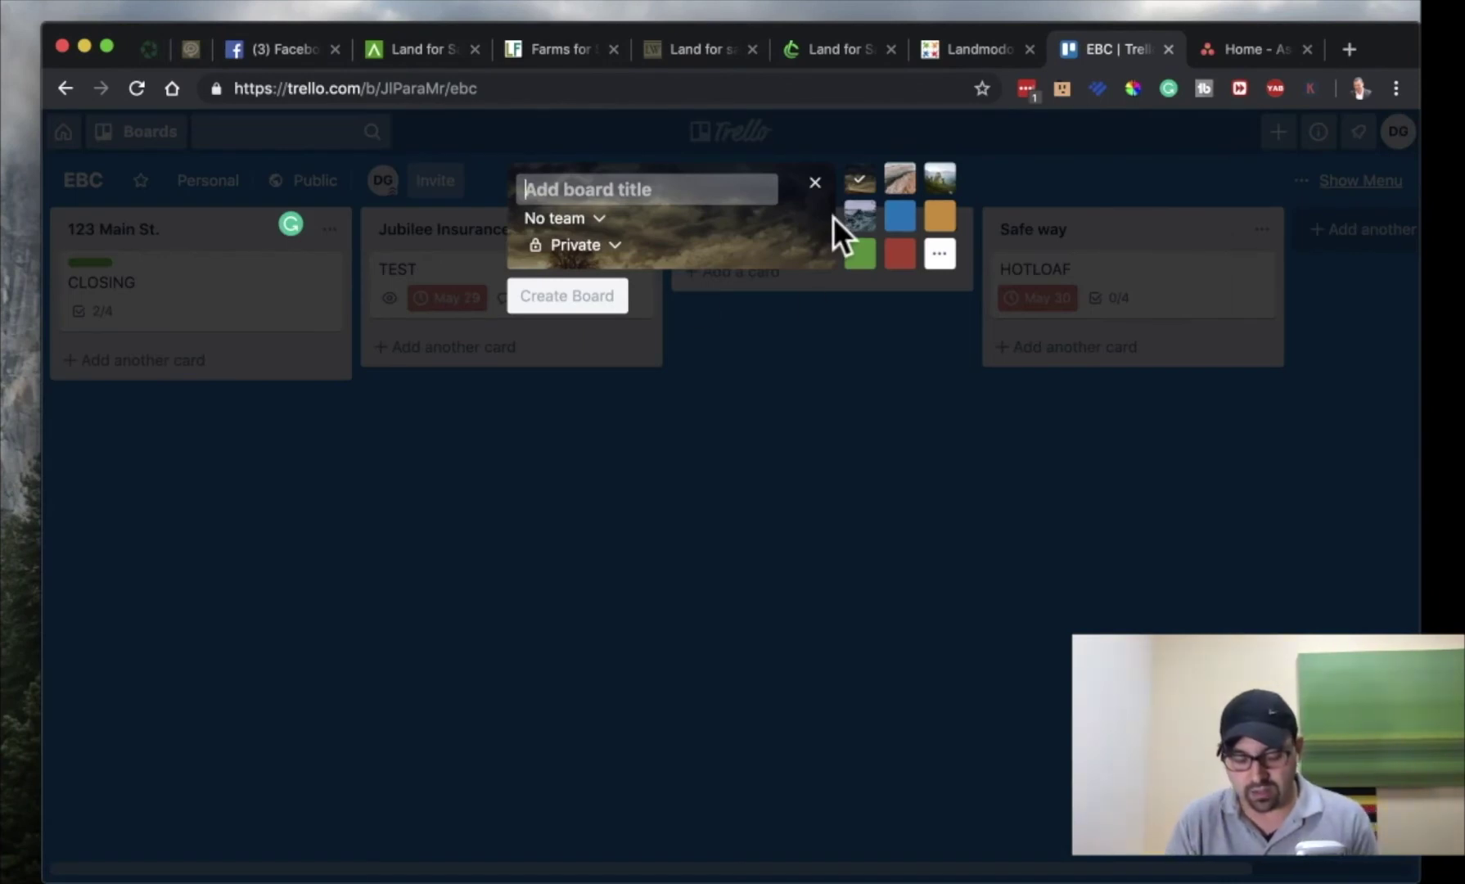
{"action": "type", "text": "123 LAND"}
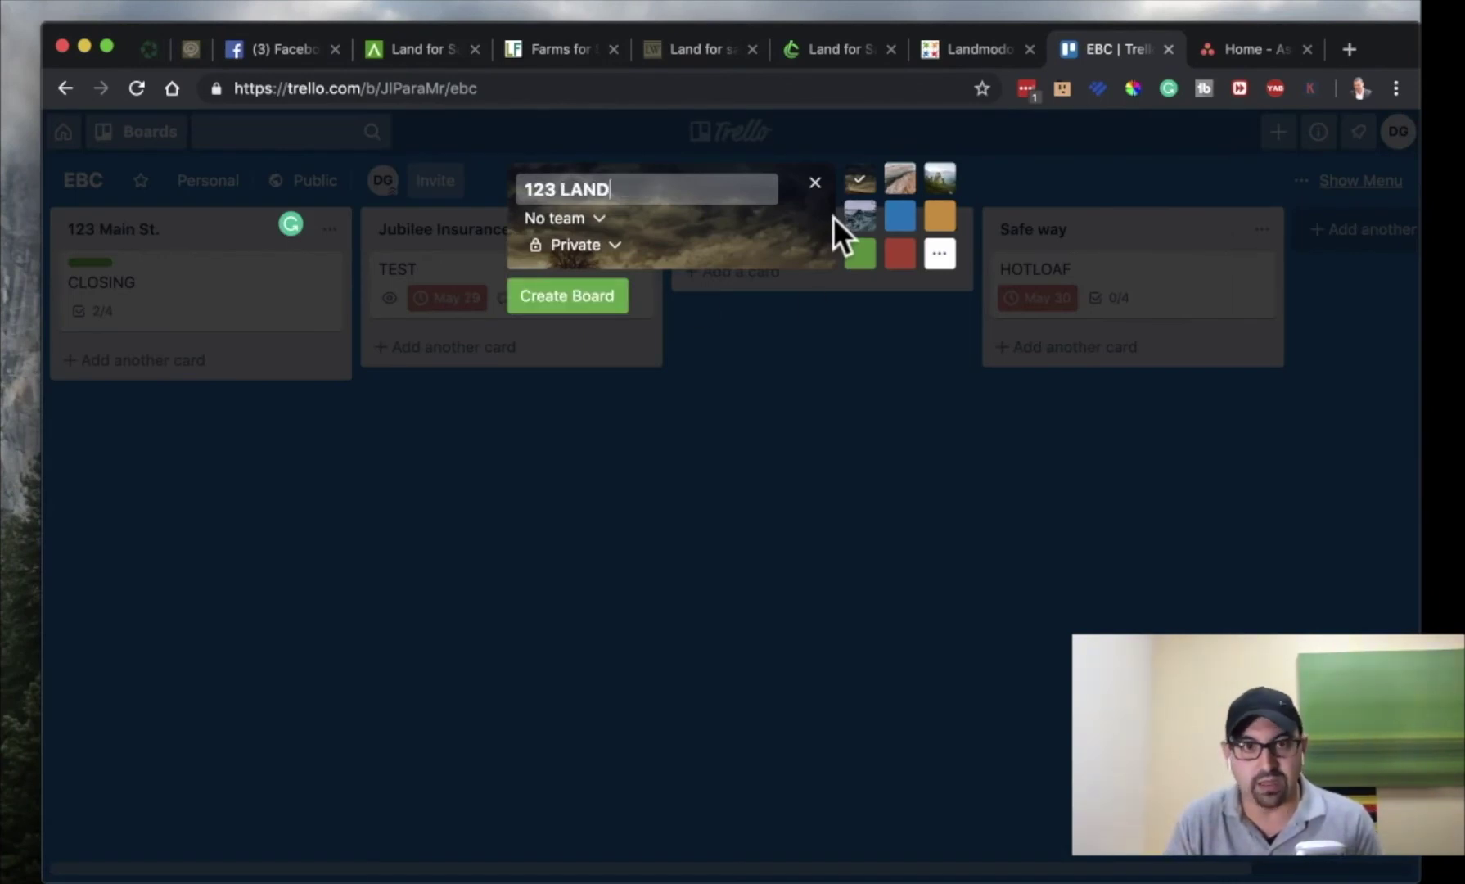
{"action": "key", "text": "Return"}
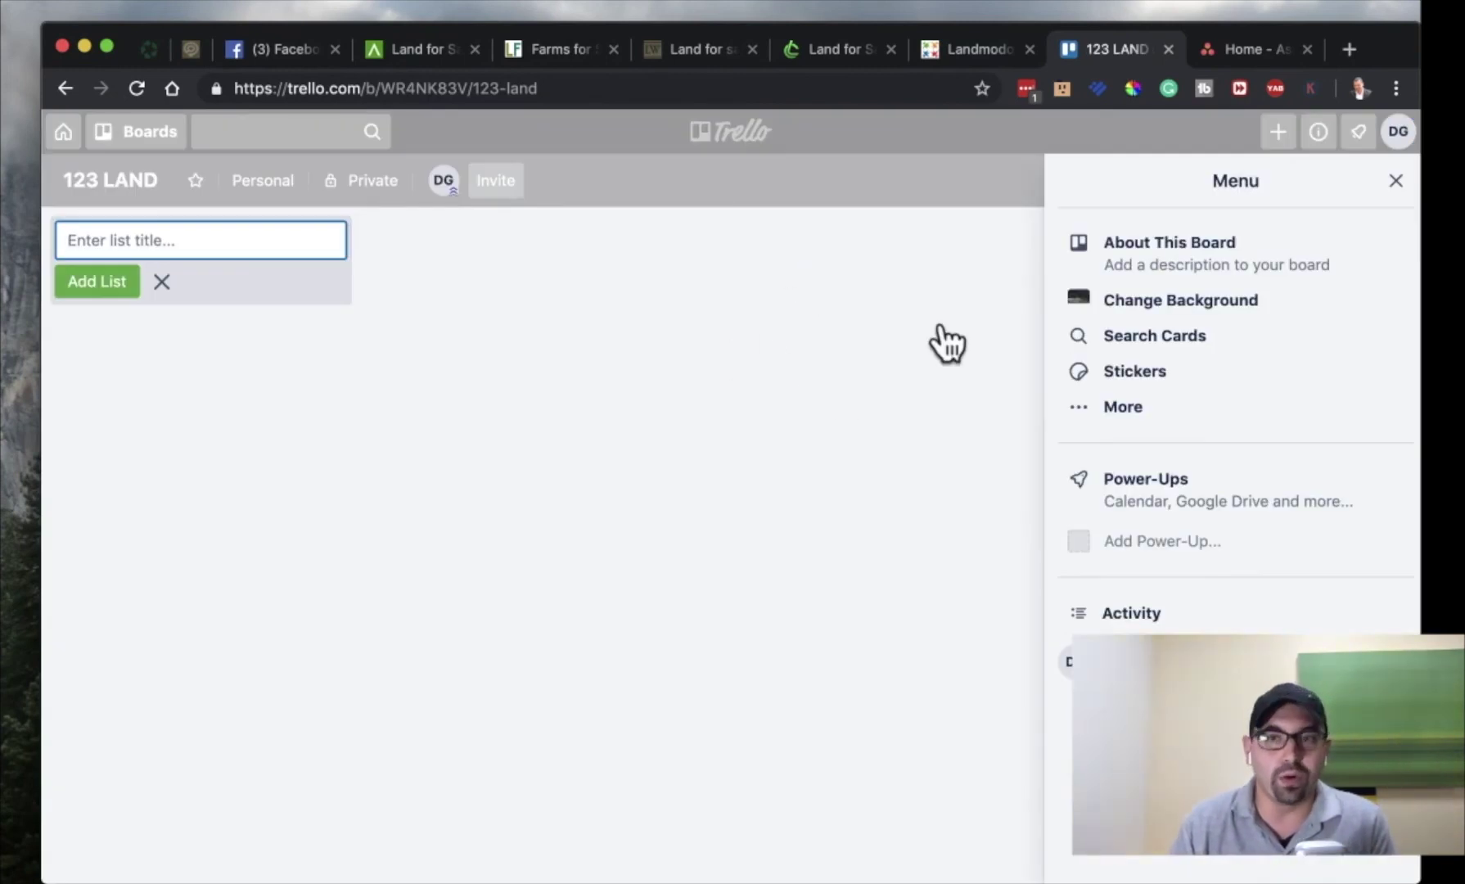
{"action": "left_click", "coordinate": [1396, 181]}
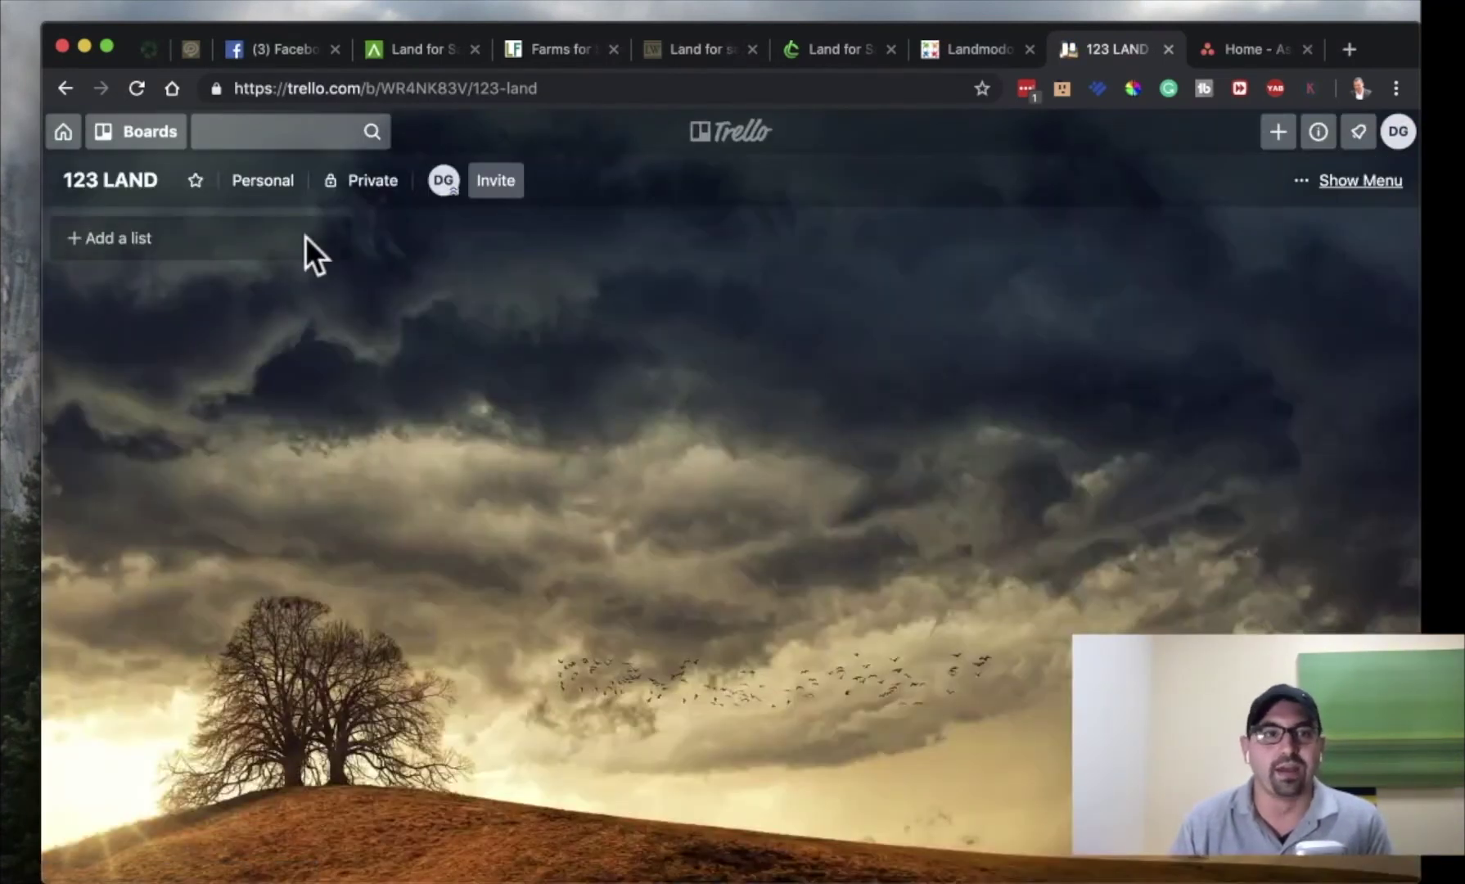
Switch boards from EBC to the Projects board.
{"action": "left_click", "coordinate": [118, 137]}
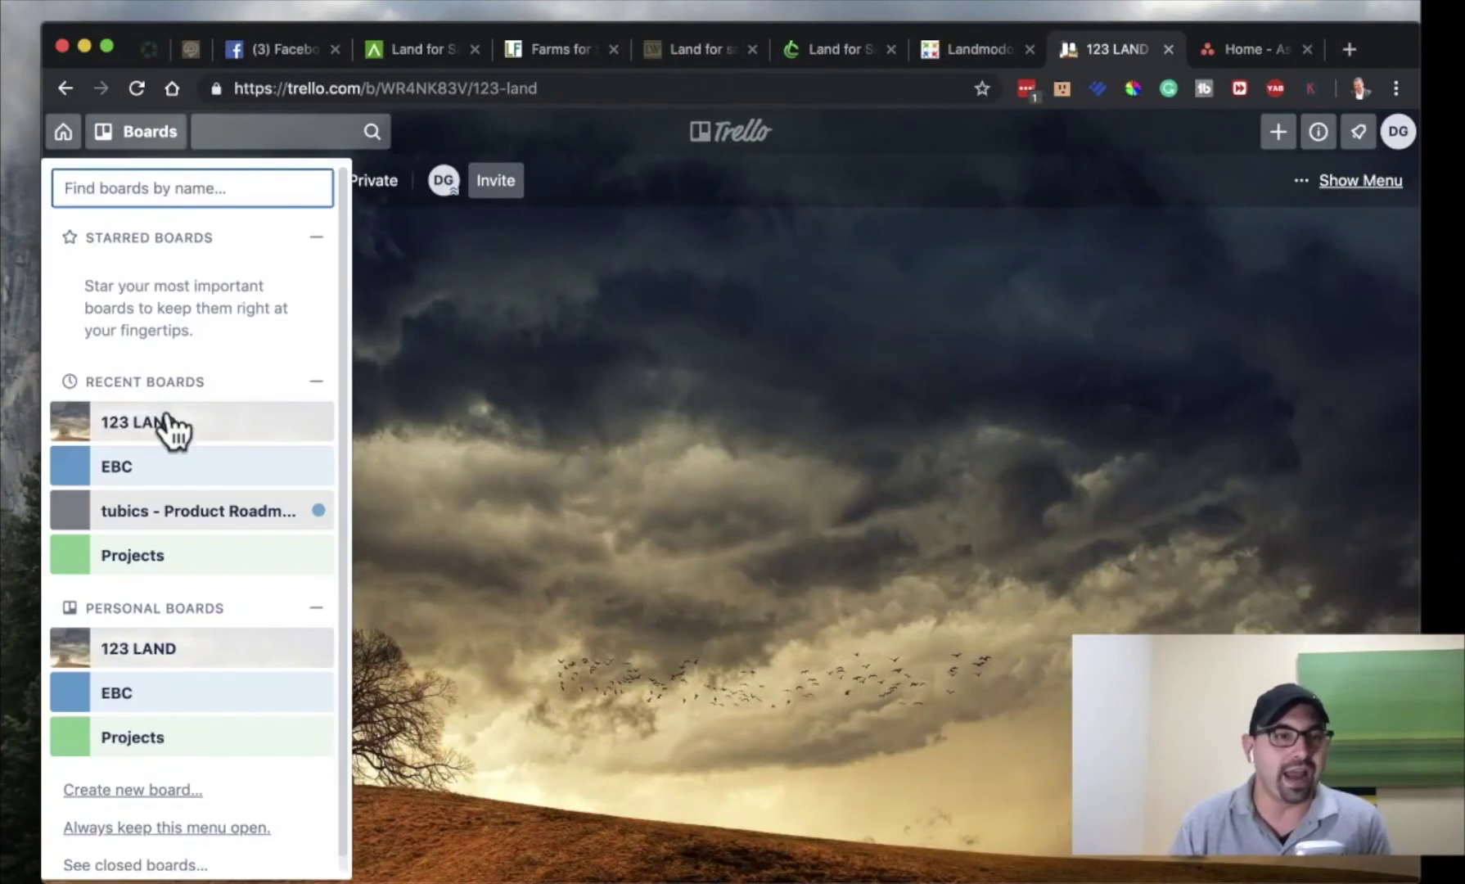
{"action": "left_click", "coordinate": [198, 503]}
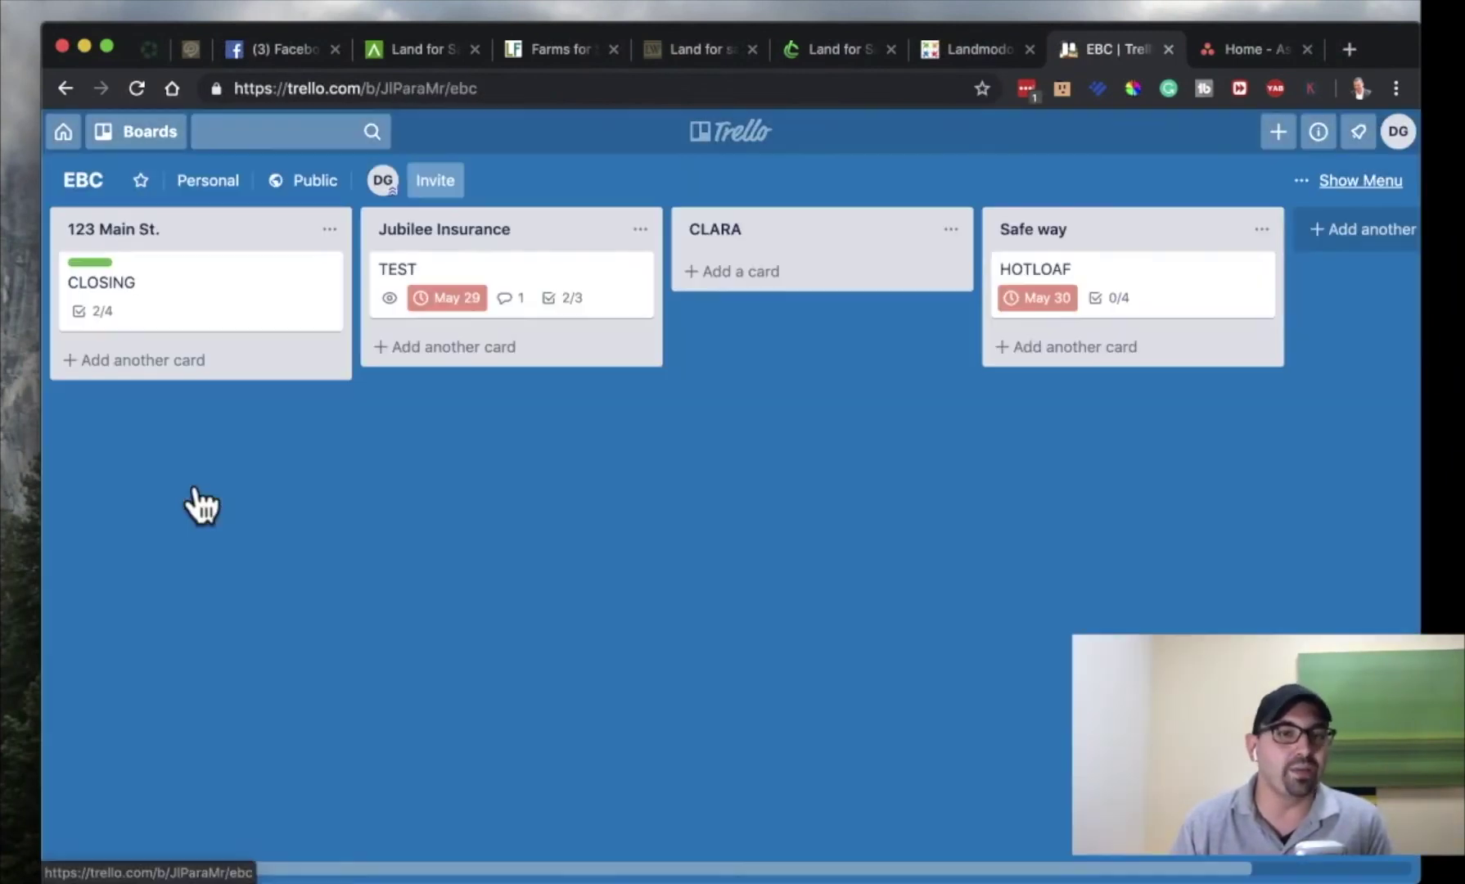
{"action": "left_click", "coordinate": [137, 144]}
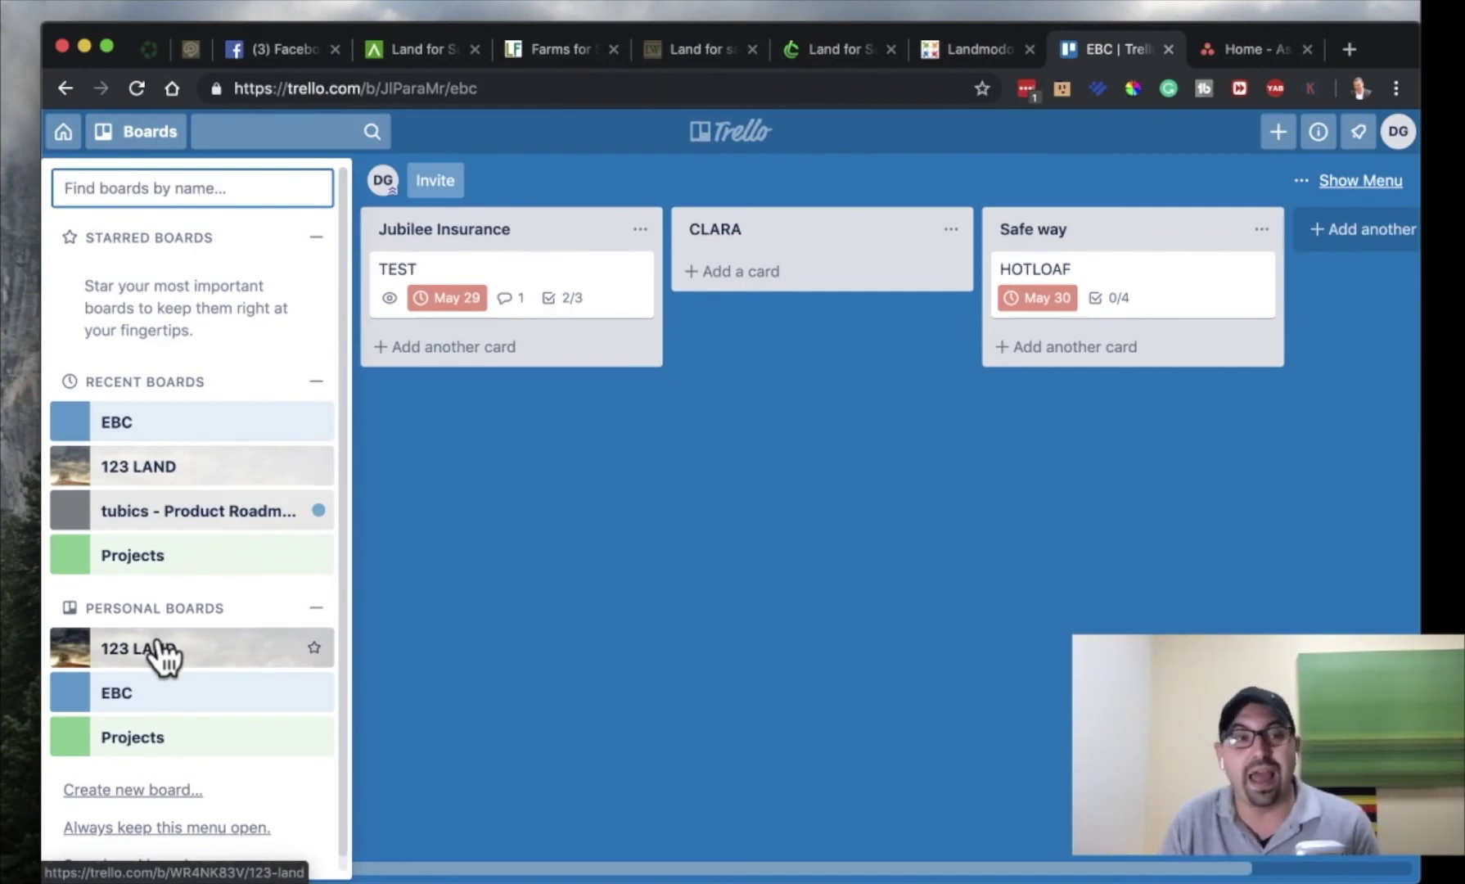
{"action": "left_click", "coordinate": [137, 556]}
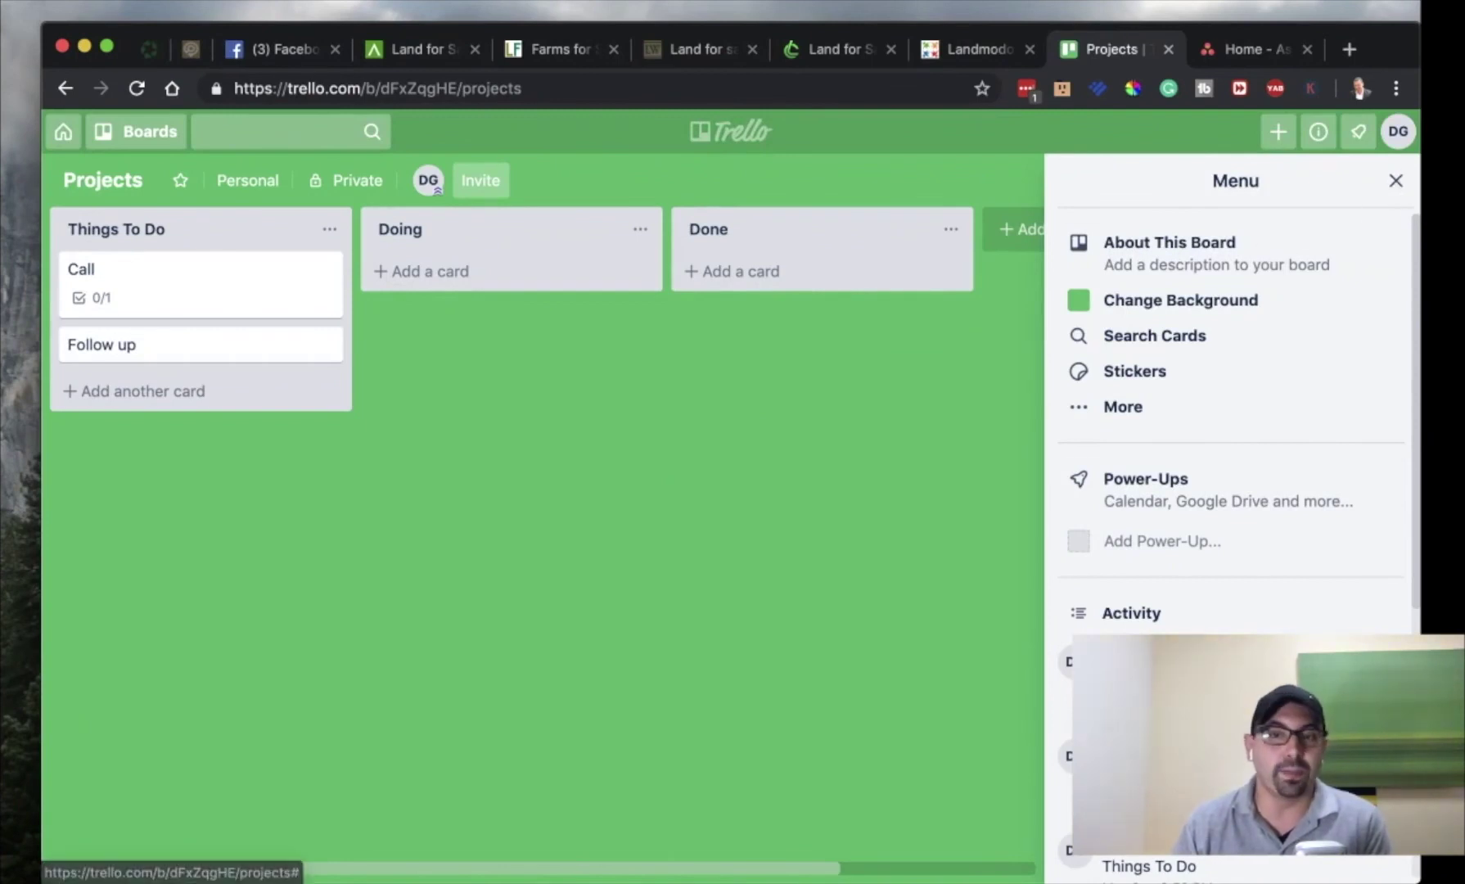
Open the board's Power-Ups and view the Analytics & Reporting and Automation categories.
{"action": "left_click", "coordinate": [1165, 506]}
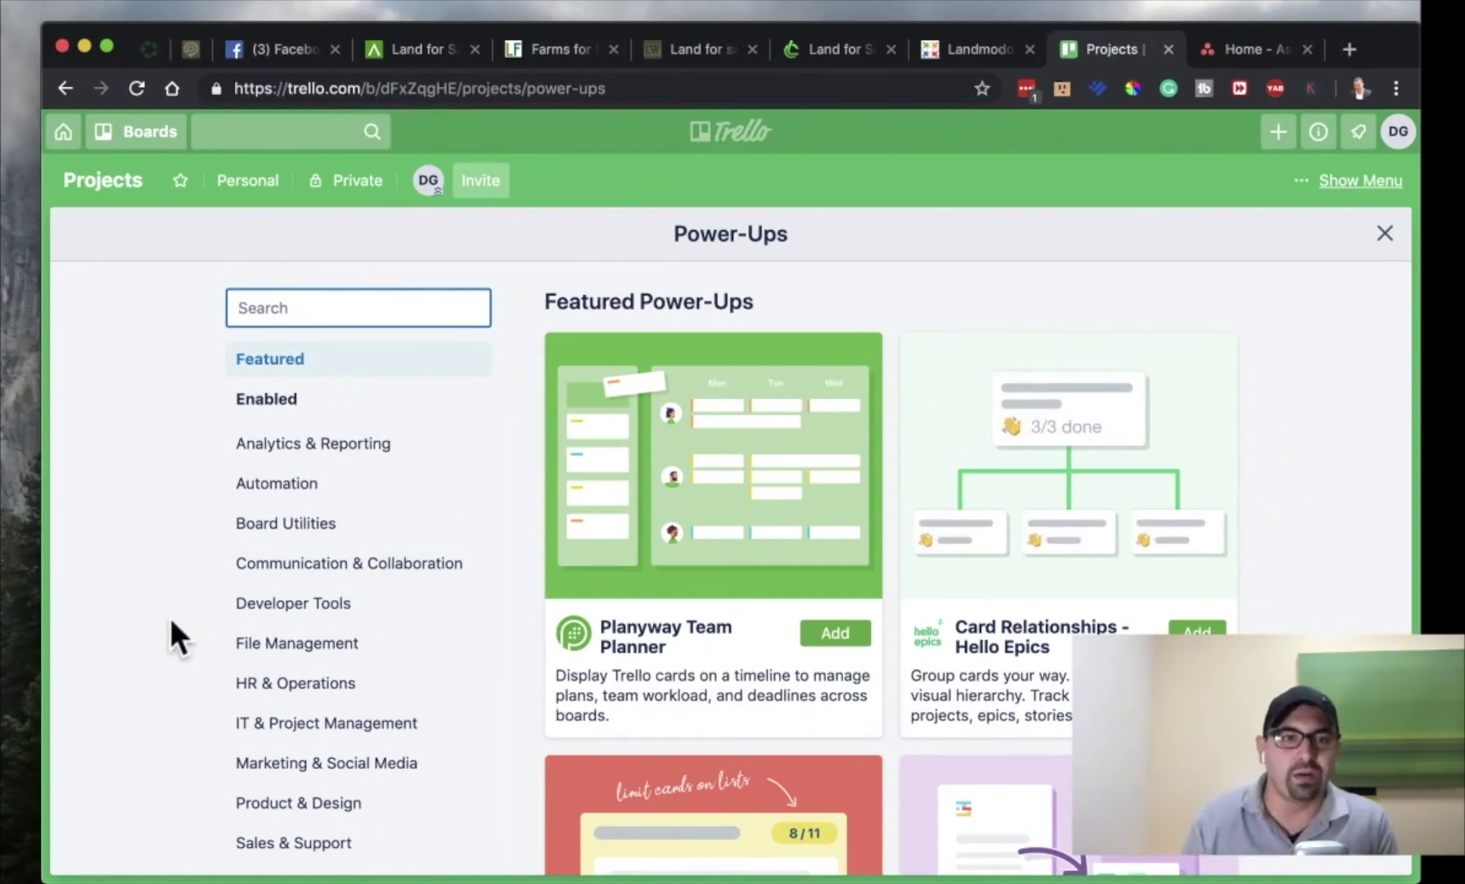
{"action": "left_click", "coordinate": [332, 453]}
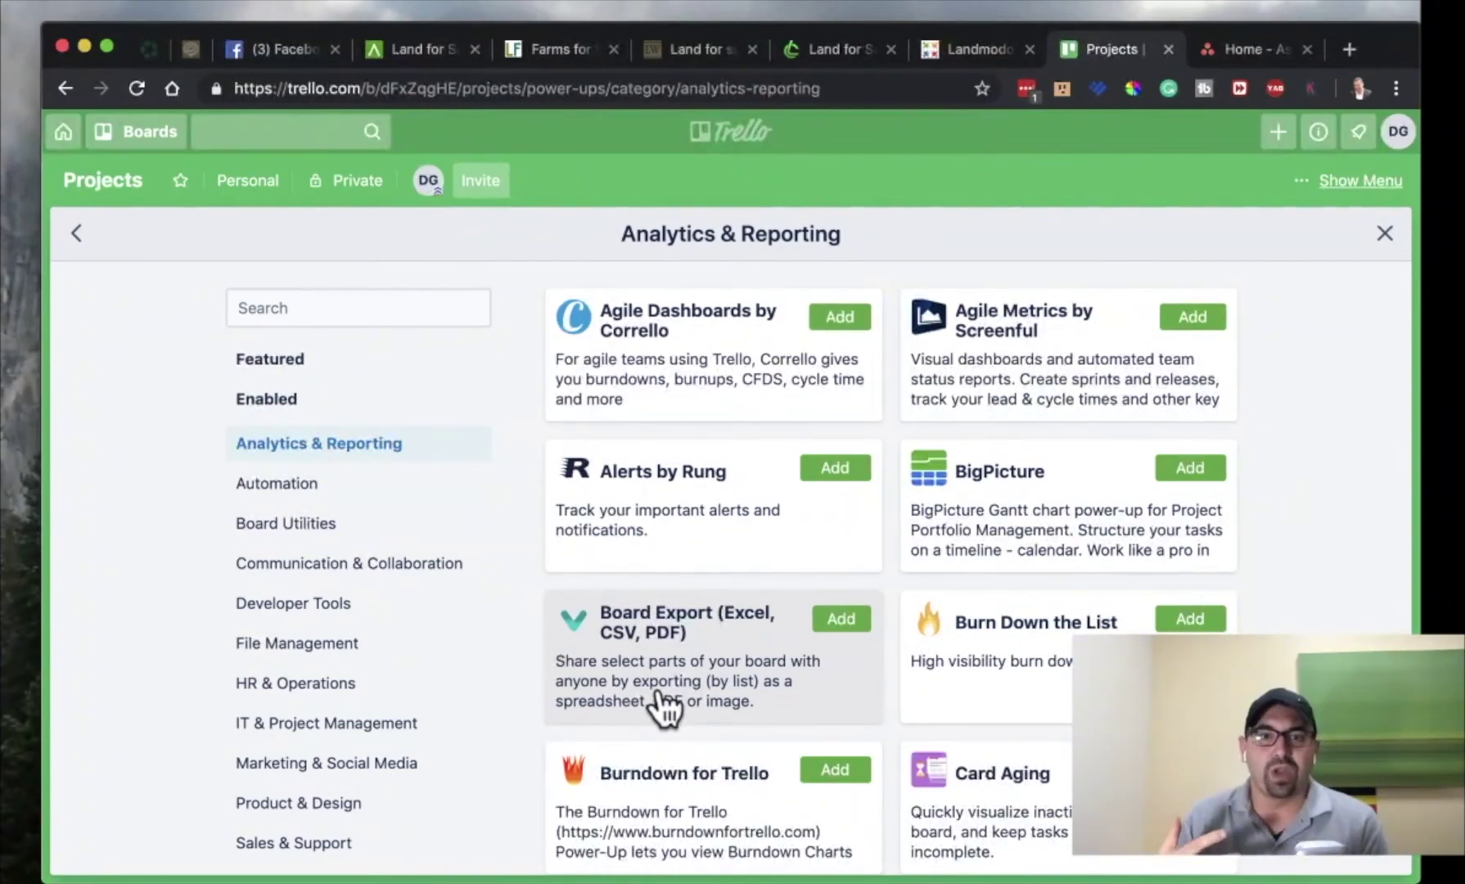
{"action": "left_click", "coordinate": [321, 489]}
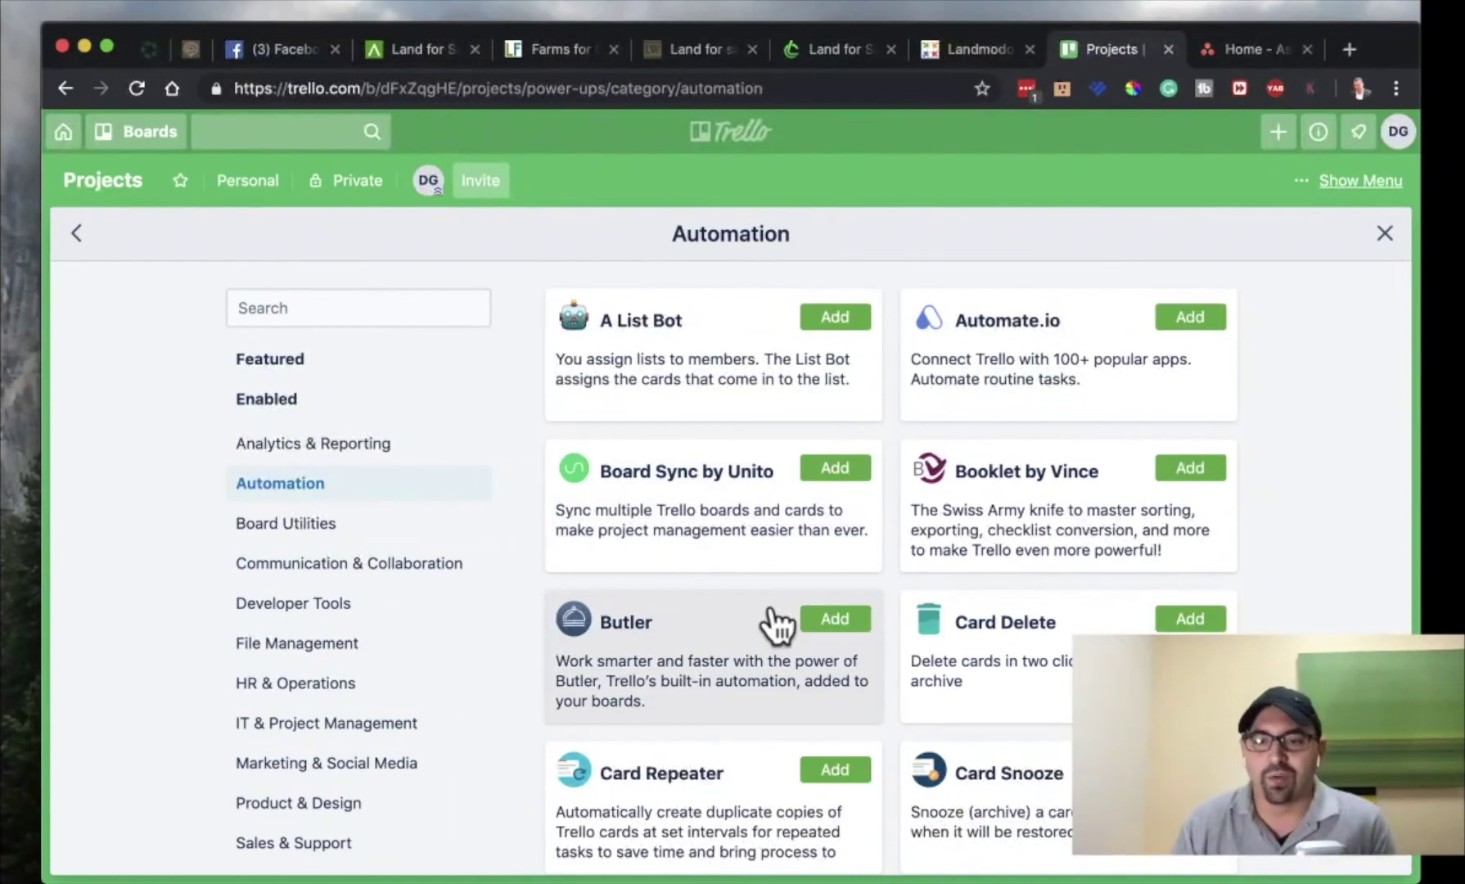
{"action": "scroll", "coordinate": [774, 622], "scroll_direction": "down", "scroll_amount": 1}
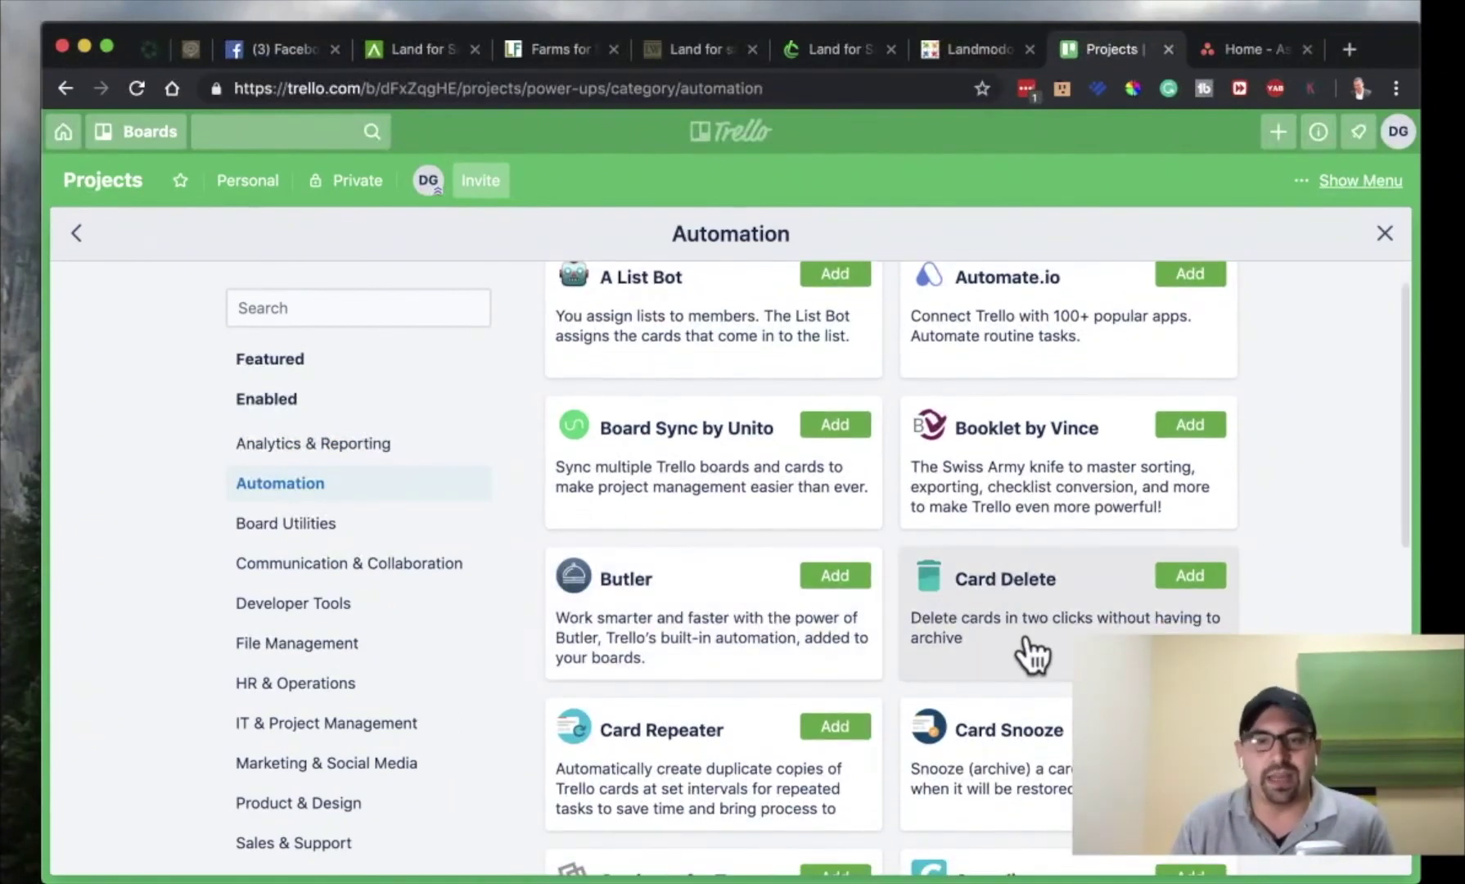
{"action": "scroll", "coordinate": [762, 637], "scroll_direction": "down", "scroll_amount": 5}
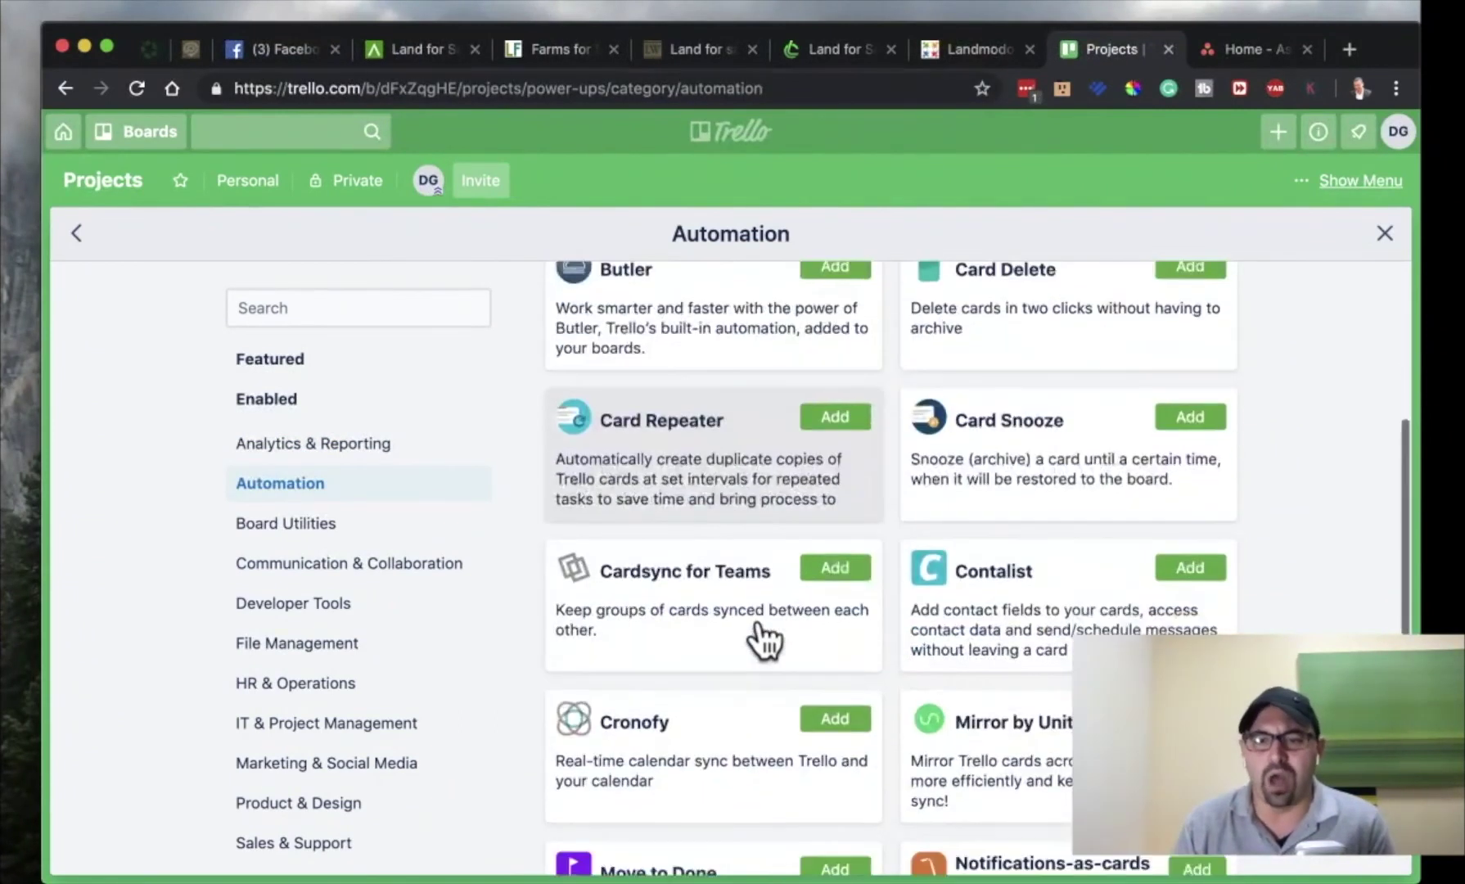
{"action": "scroll", "coordinate": [1049, 697], "scroll_direction": "down", "scroll_amount": 6}
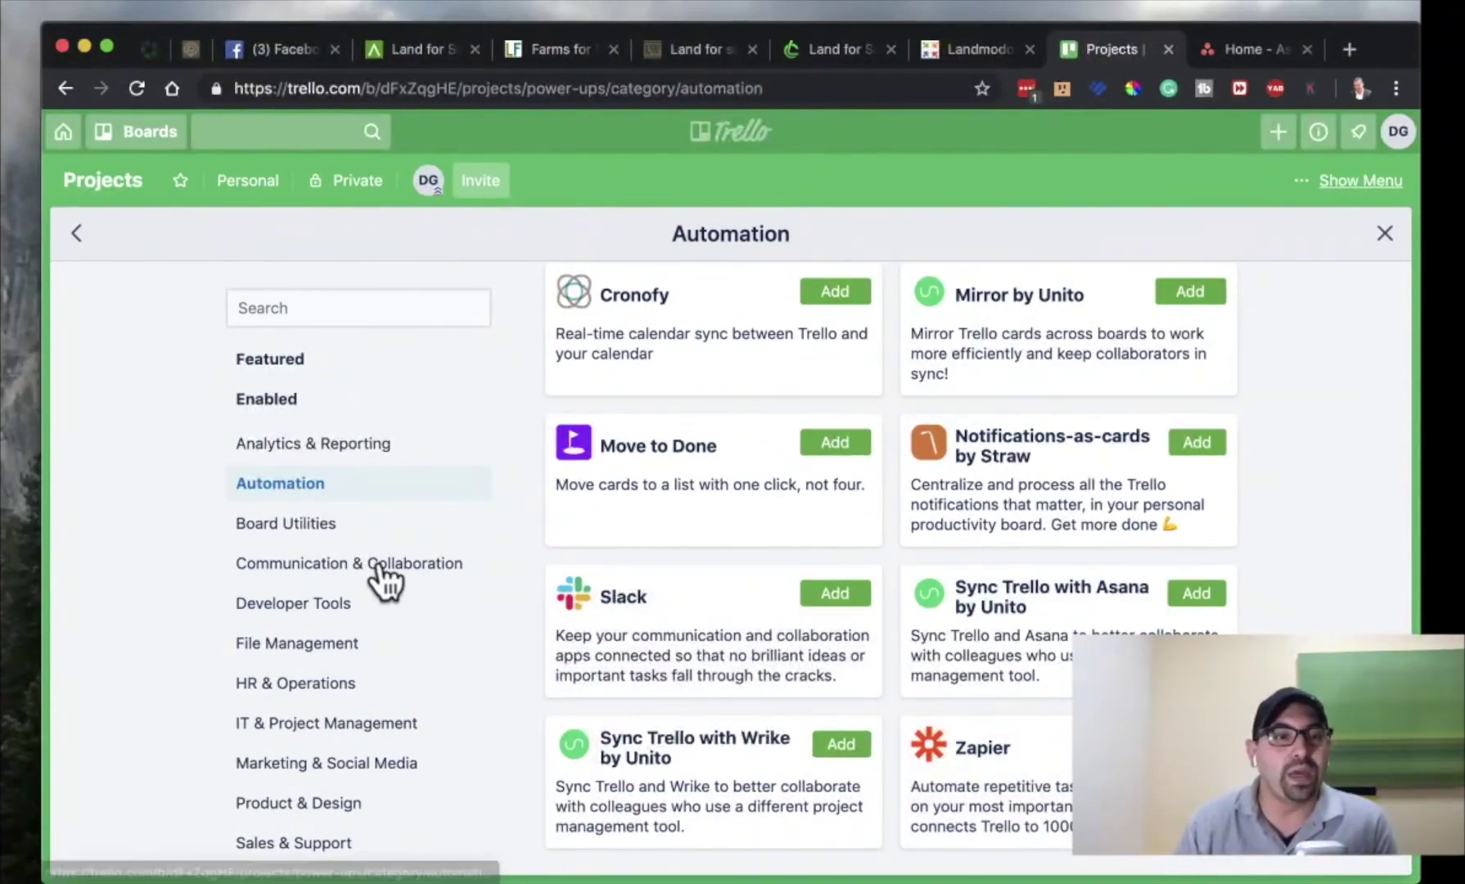
View the File Management, Marketing & Social Media, Sales & Support, Developer Tools and Board Utilities power-ups, then return to boards.
{"action": "left_click", "coordinate": [322, 653]}
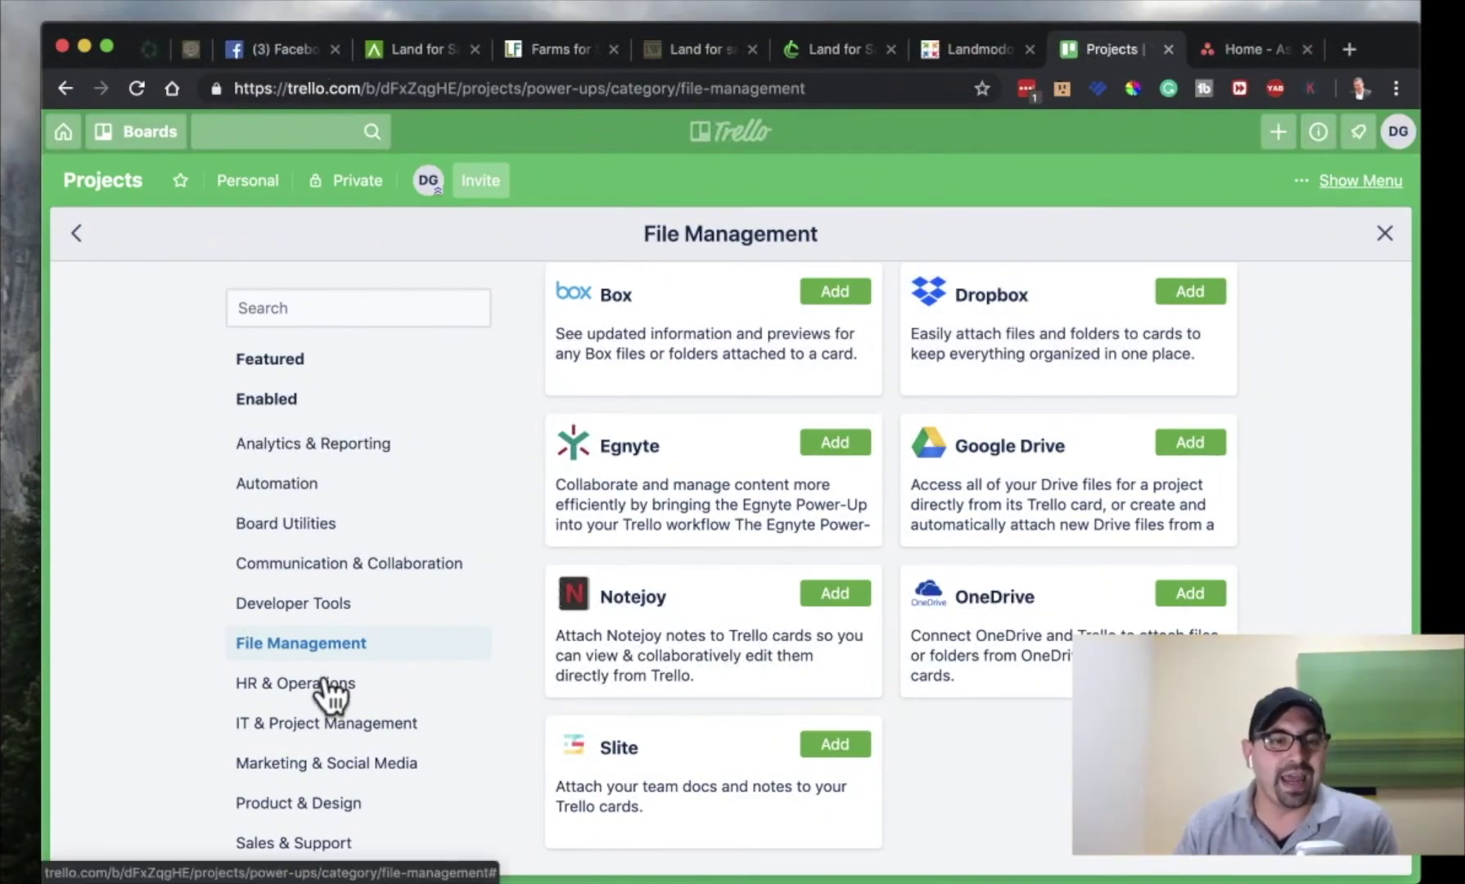
{"action": "left_click", "coordinate": [321, 773]}
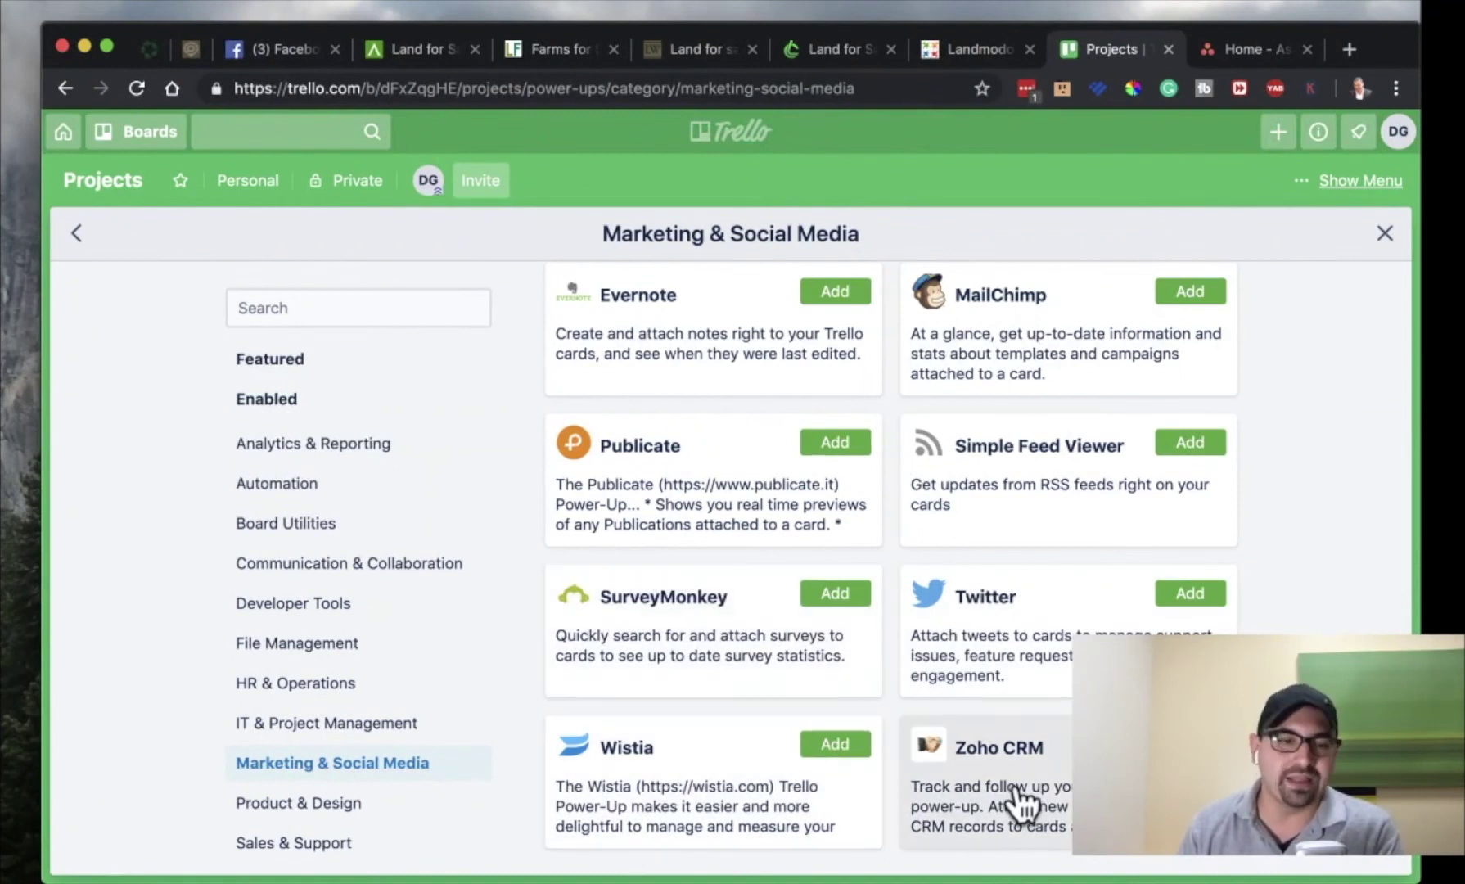
{"action": "left_click", "coordinate": [317, 833]}
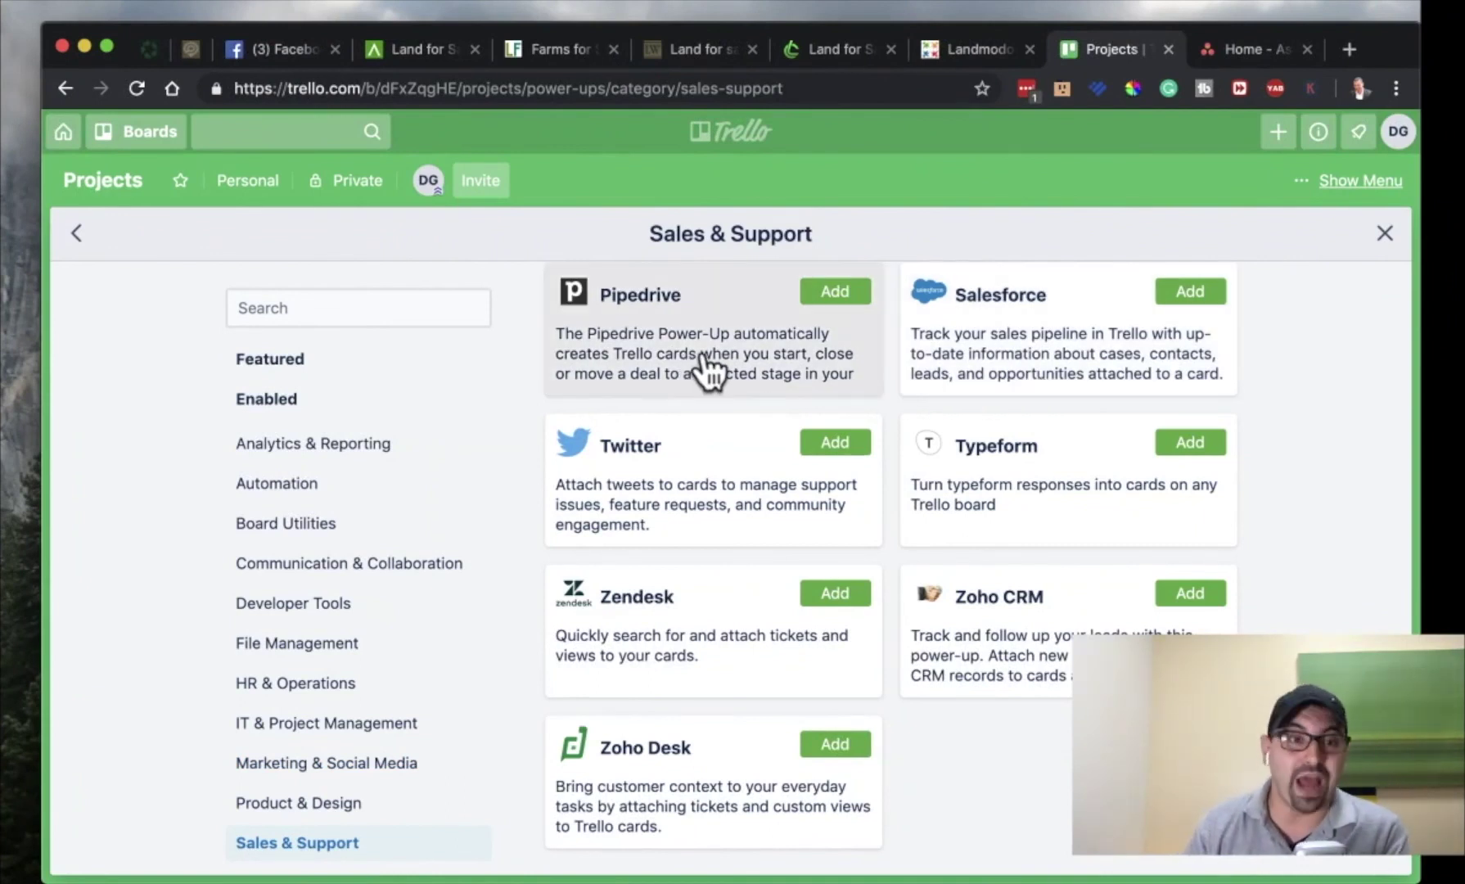
{"action": "left_click", "coordinate": [311, 648]}
{"action": "left_click", "coordinate": [325, 607]}
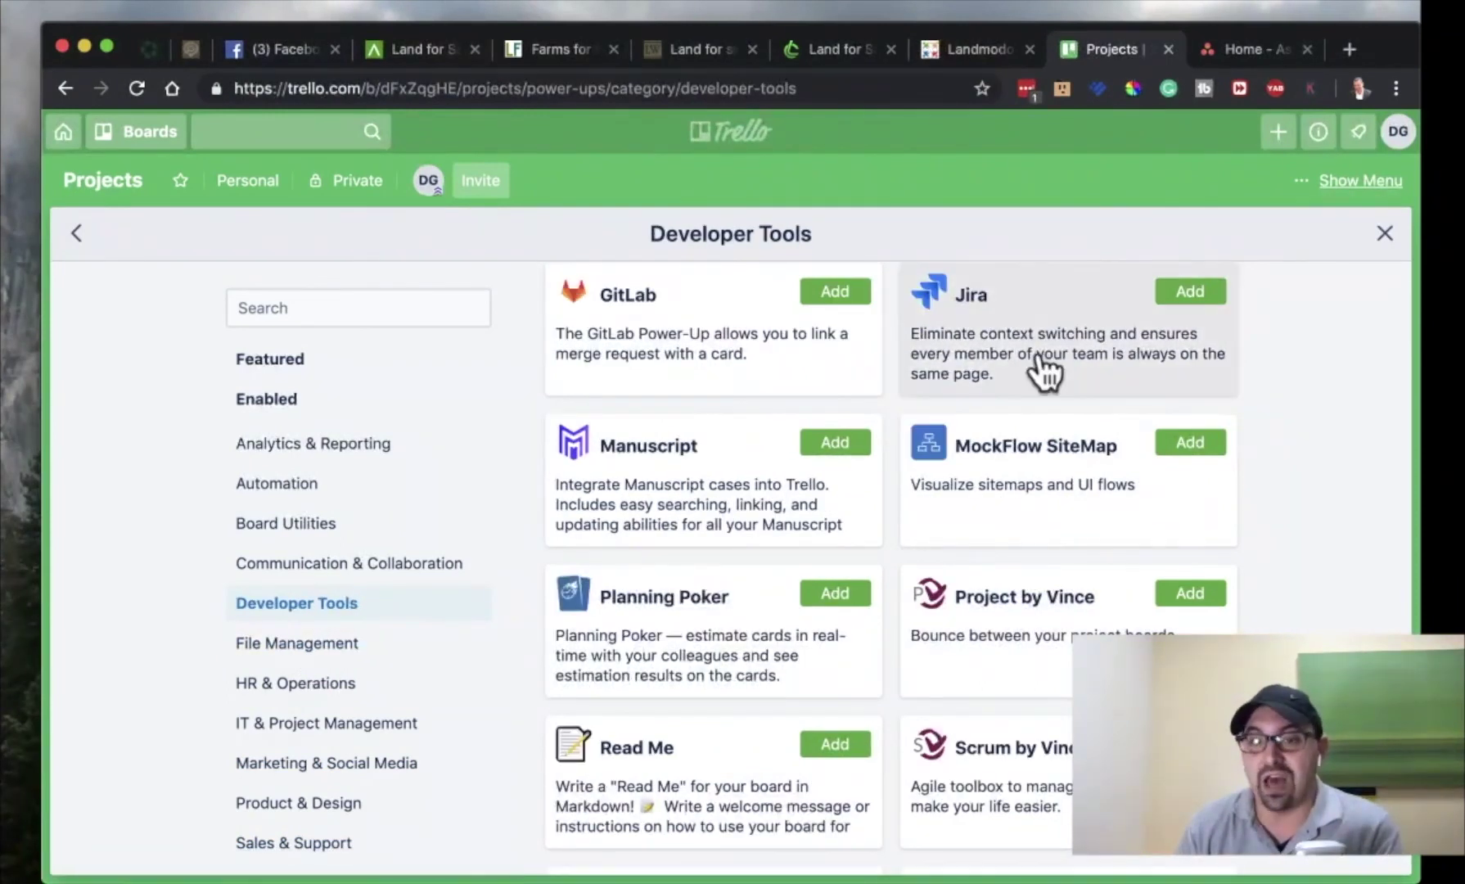
{"action": "left_click", "coordinate": [313, 527]}
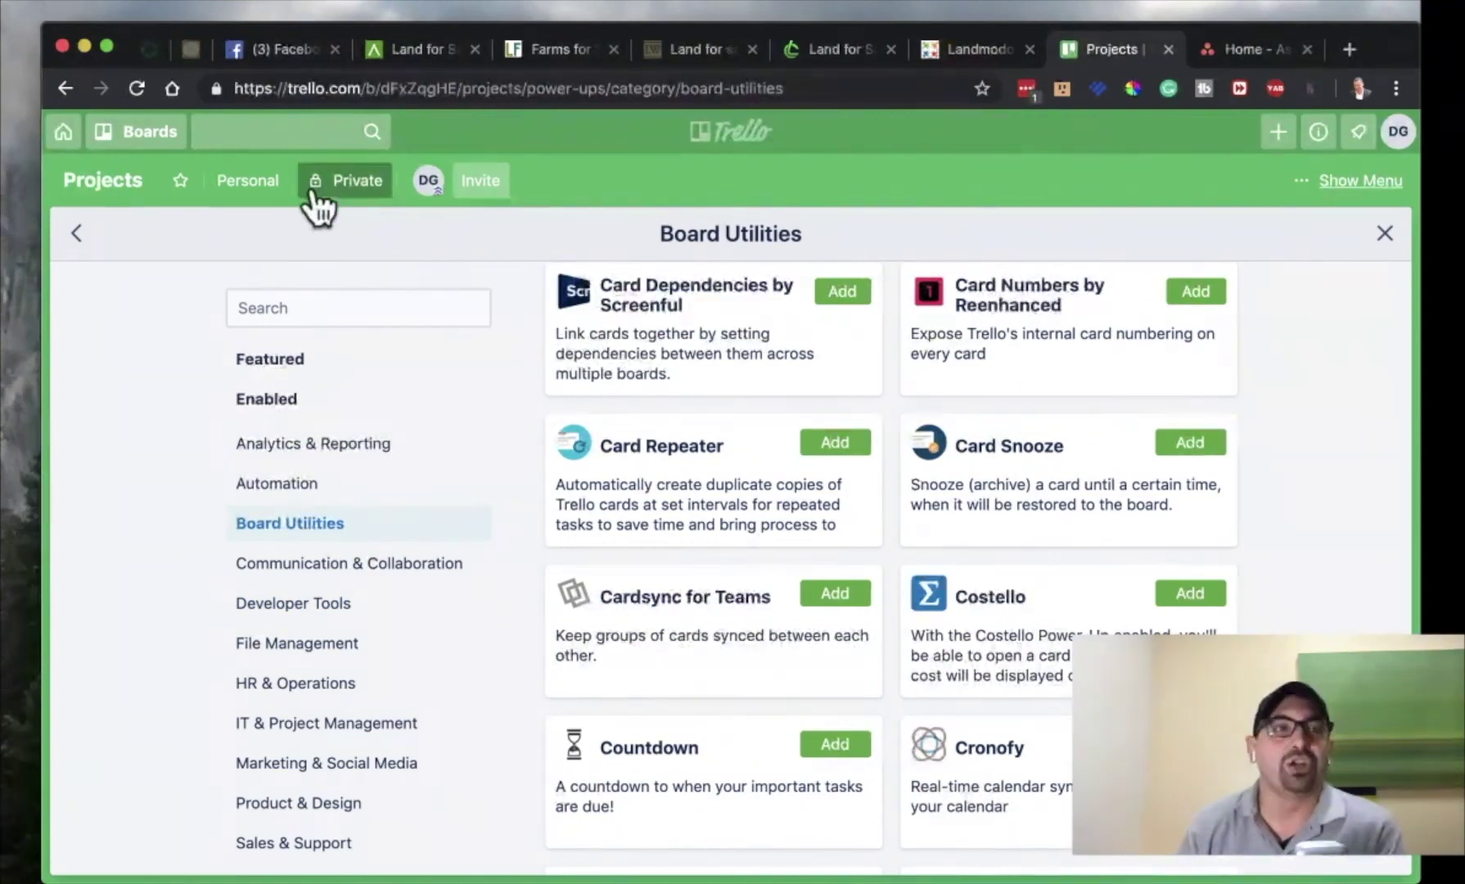
{"action": "left_click", "coordinate": [66, 139]}
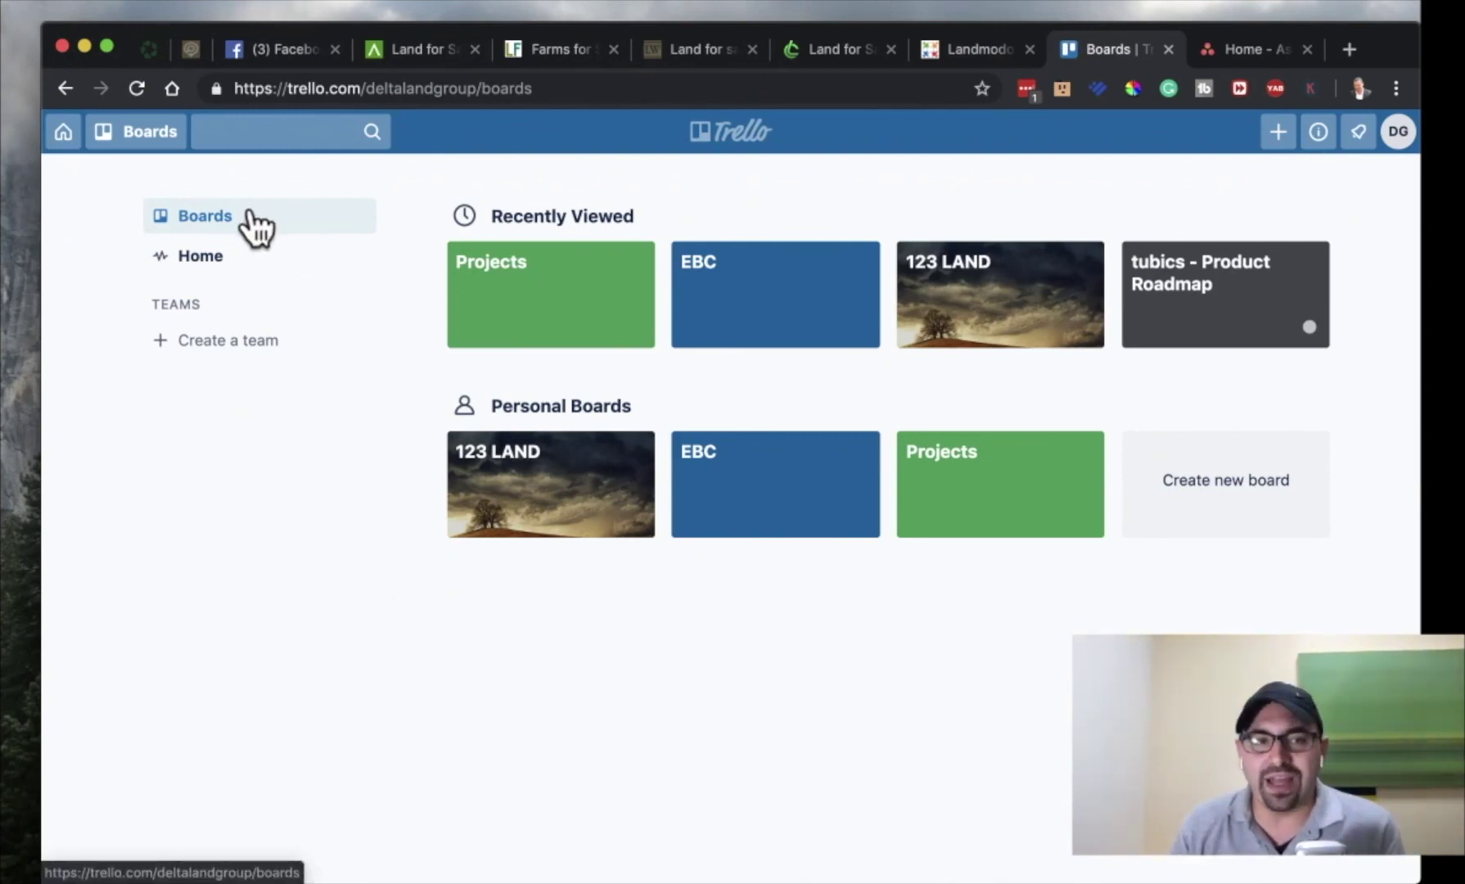
Go to the Trello home page and log out from the DG account menu.
{"action": "left_click", "coordinate": [233, 249]}
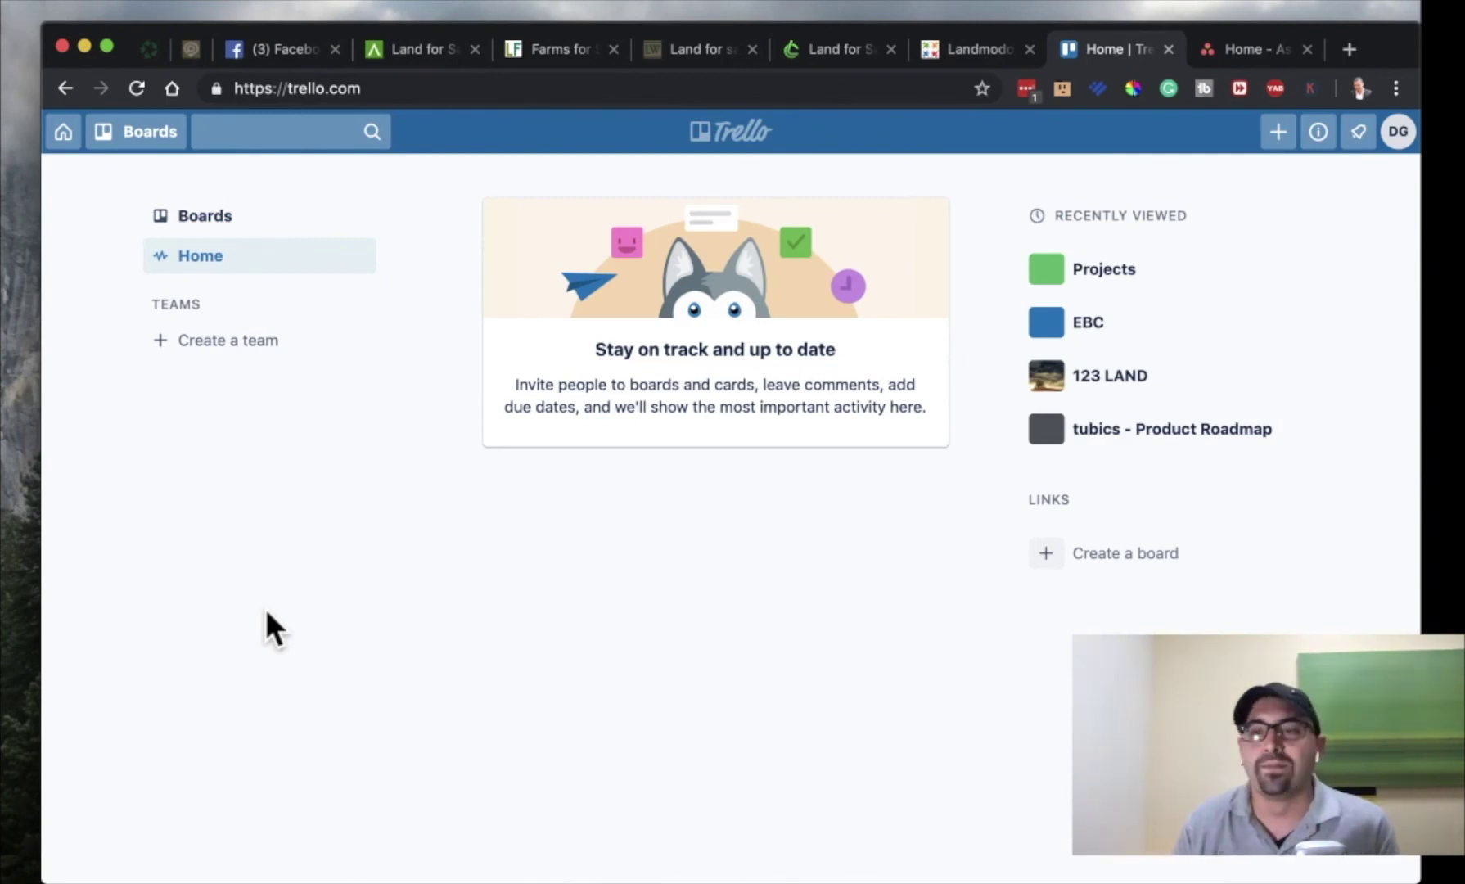
{"action": "left_click", "coordinate": [1397, 133]}
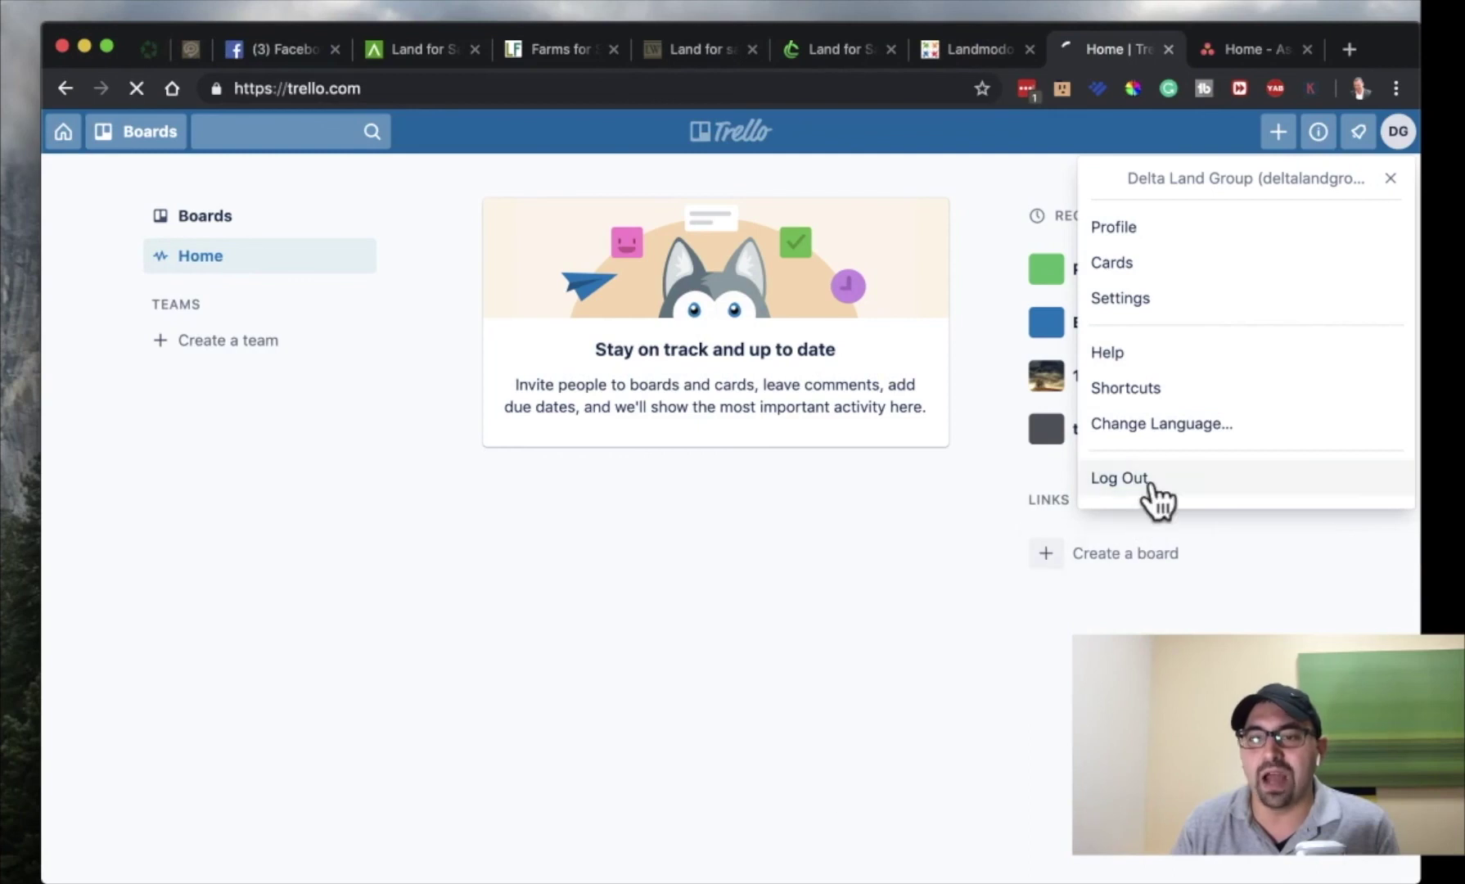
{"action": "left_click", "coordinate": [1137, 479]}
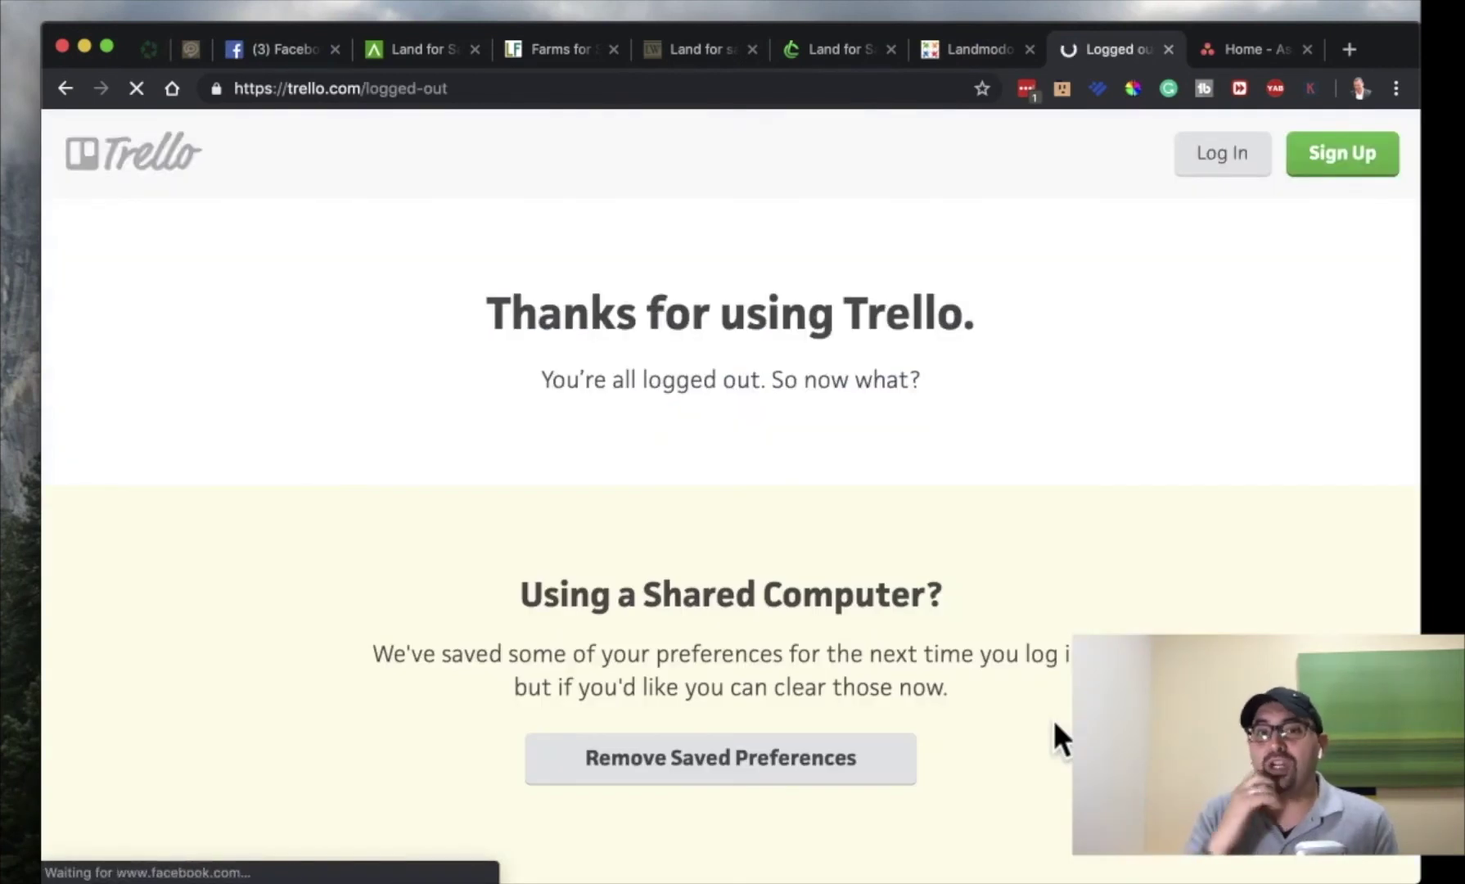
Load the public trello.com homepage by removing 'home' from the web address.
{"action": "left_click", "coordinate": [129, 174]}
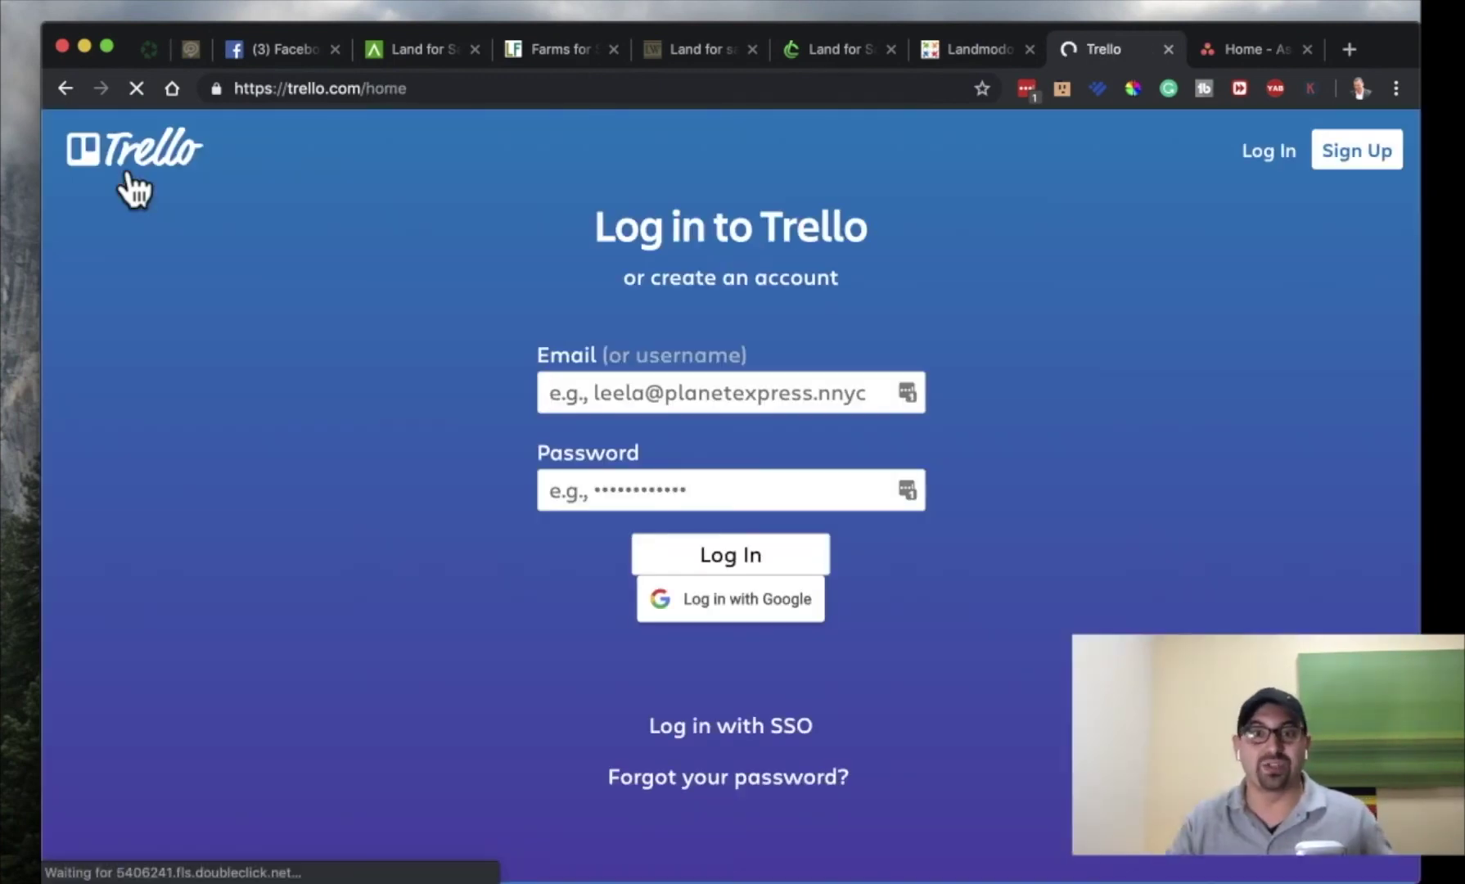
{"action": "double_click", "coordinate": [364, 88]}
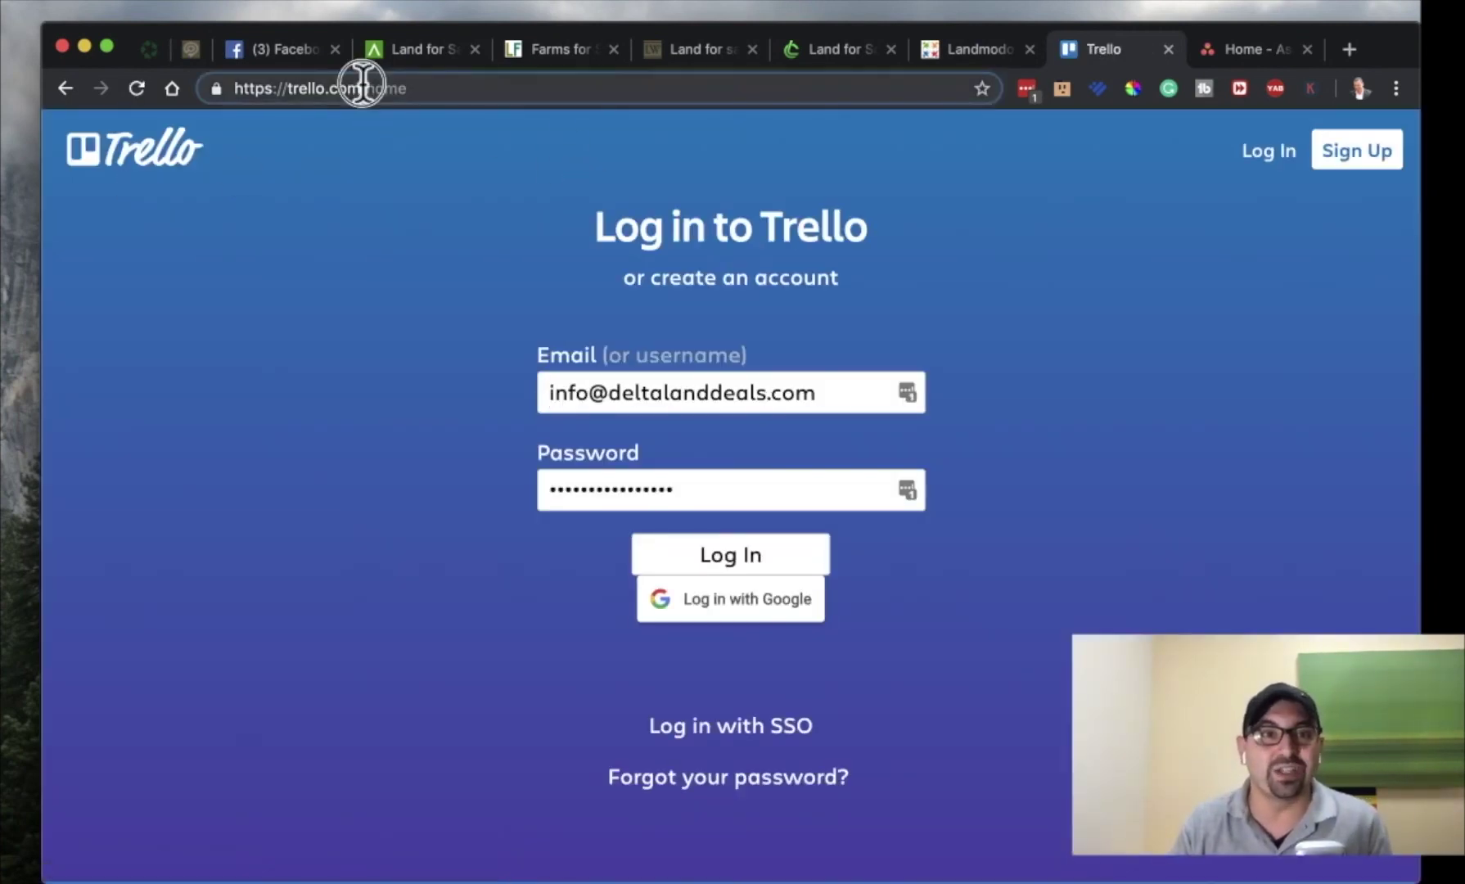
{"action": "key", "text": "BackSpace"}
{"action": "key", "text": "Return"}
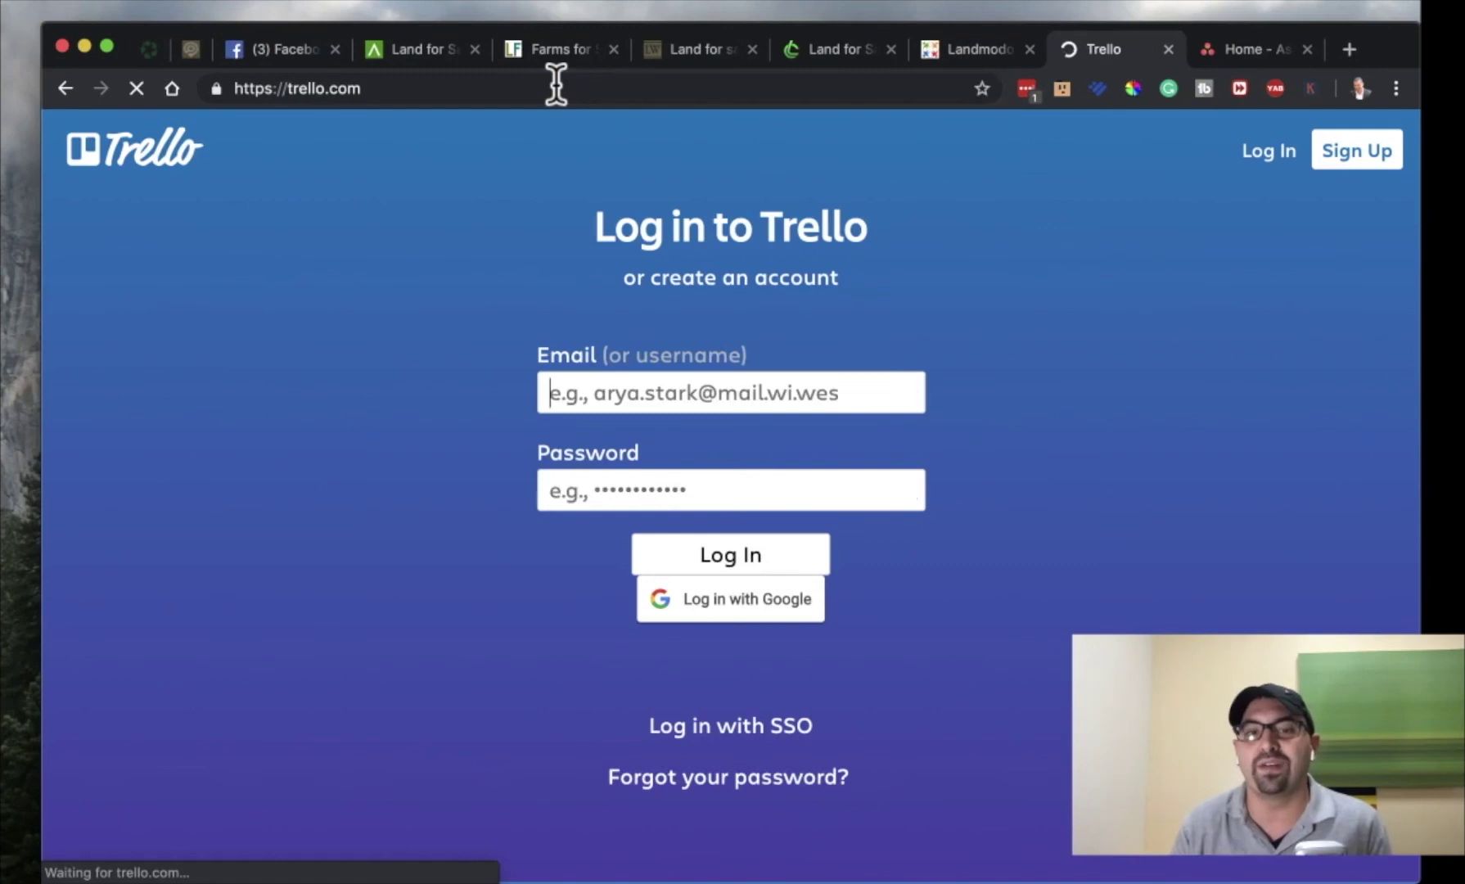
Scroll the homepage down to the 'Start Planning Today' section and footer.
{"action": "scroll", "coordinate": [1014, 310], "scroll_direction": "down", "scroll_amount": 5}
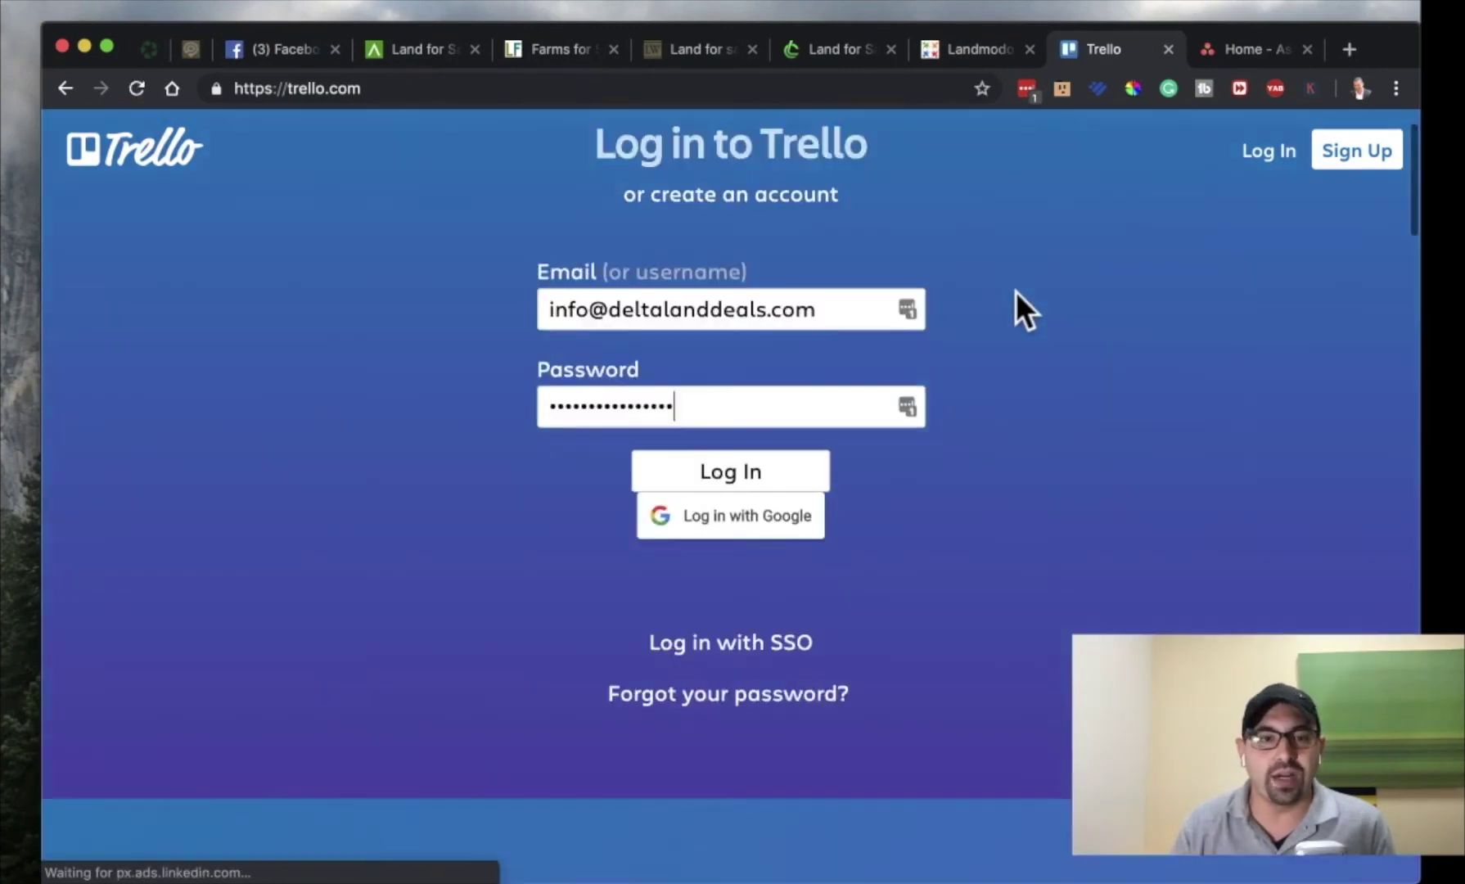
{"action": "scroll", "coordinate": [1015, 310], "scroll_direction": "down", "scroll_amount": 4}
{"action": "scroll", "coordinate": [1015, 292], "scroll_direction": "down", "scroll_amount": 5}
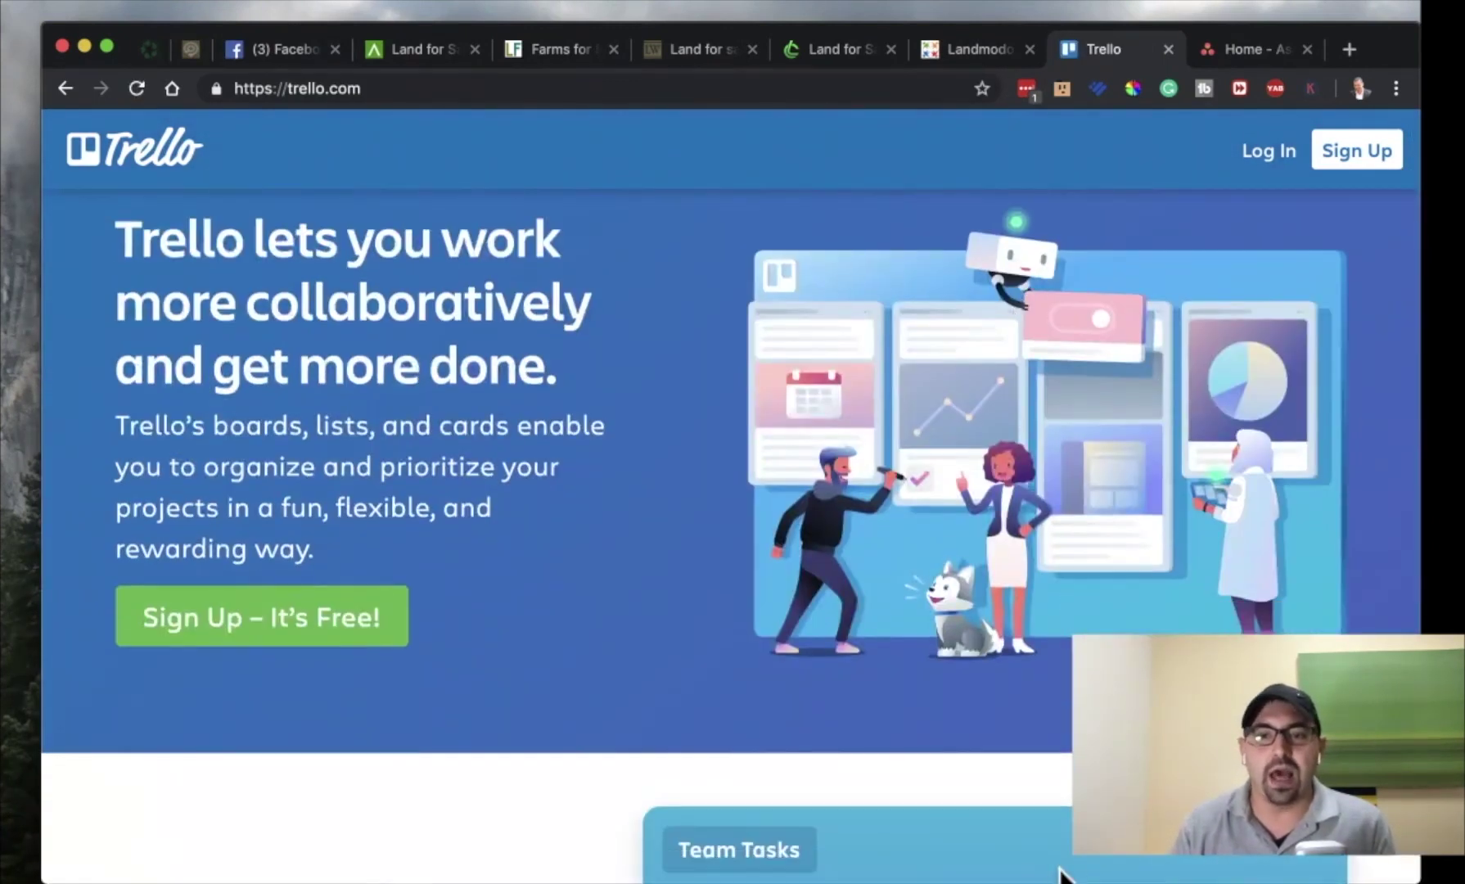
{"action": "scroll", "coordinate": [468, 587], "scroll_direction": "down", "scroll_amount": 4}
{"action": "scroll", "coordinate": [467, 587], "scroll_direction": "down", "scroll_amount": 4}
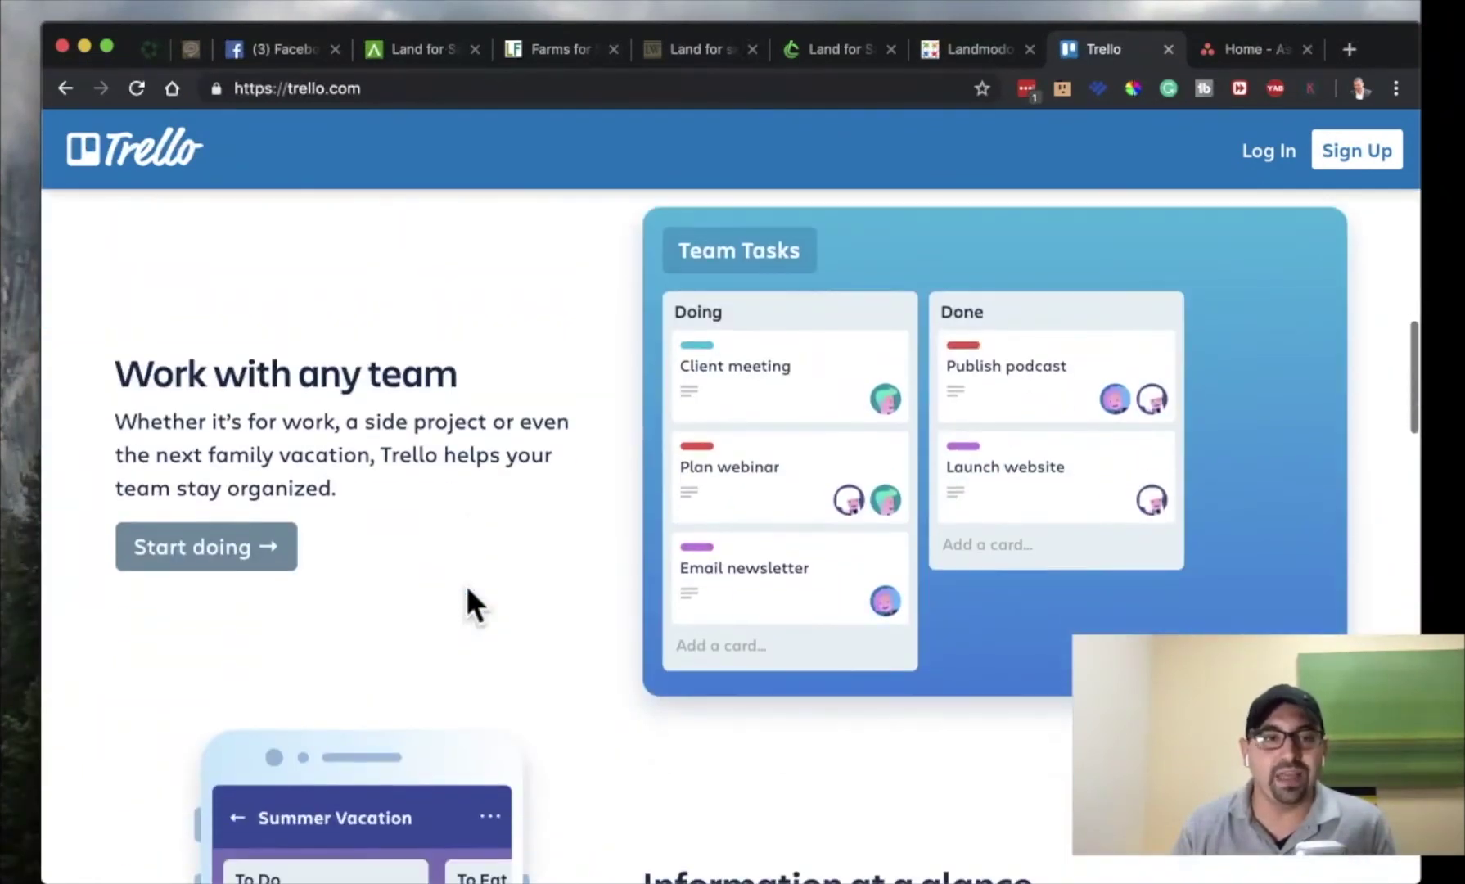
{"action": "scroll", "coordinate": [468, 587], "scroll_direction": "down", "scroll_amount": 6}
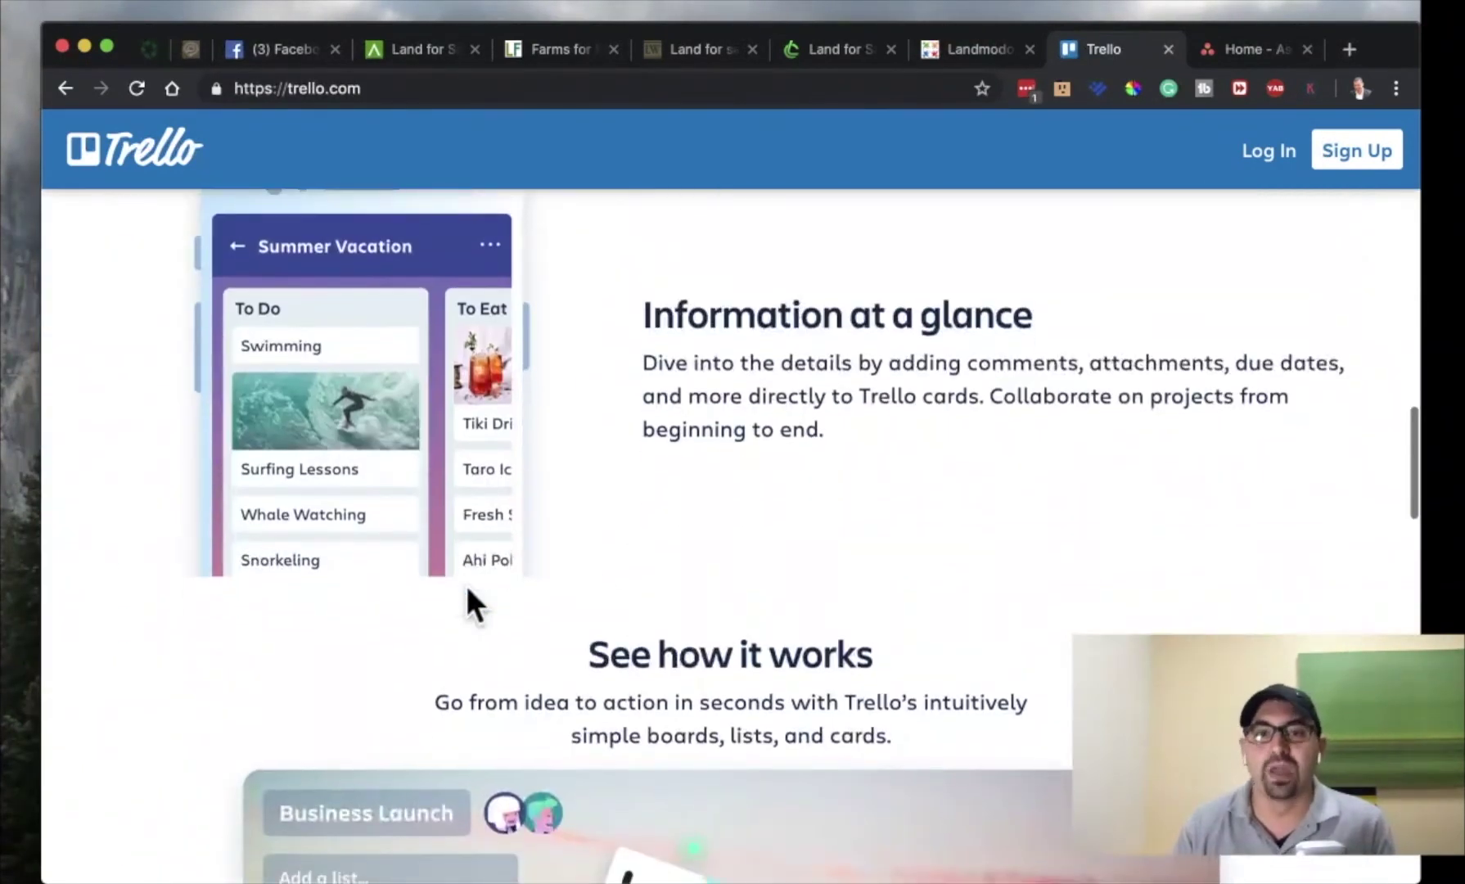
{"action": "scroll", "coordinate": [550, 589], "scroll_direction": "down", "scroll_amount": 5}
{"action": "scroll", "coordinate": [598, 574], "scroll_direction": "down", "scroll_amount": 10}
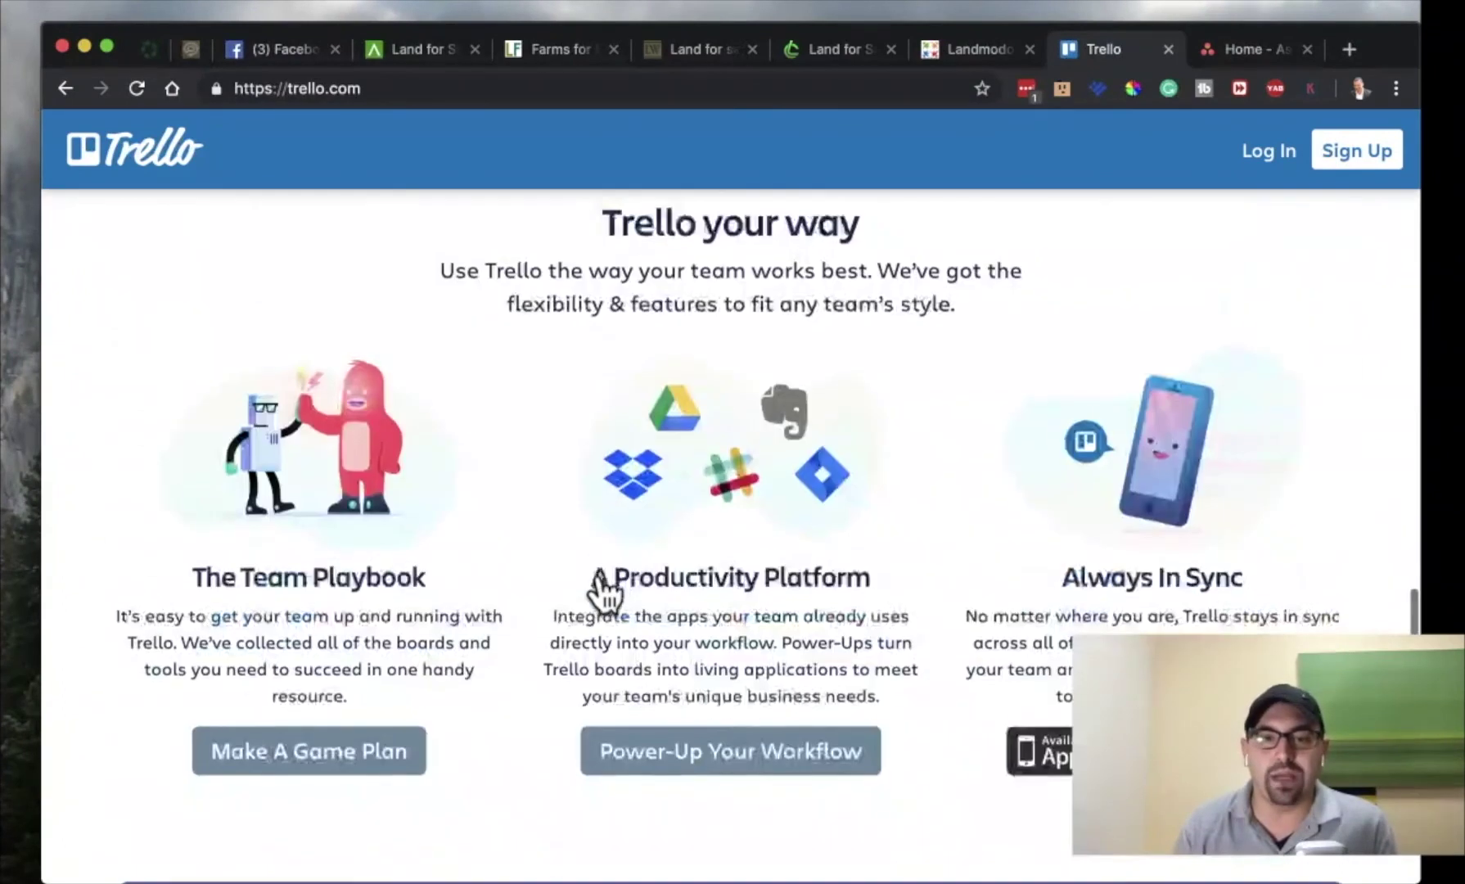
{"action": "scroll", "coordinate": [600, 575], "scroll_direction": "down", "scroll_amount": 4}
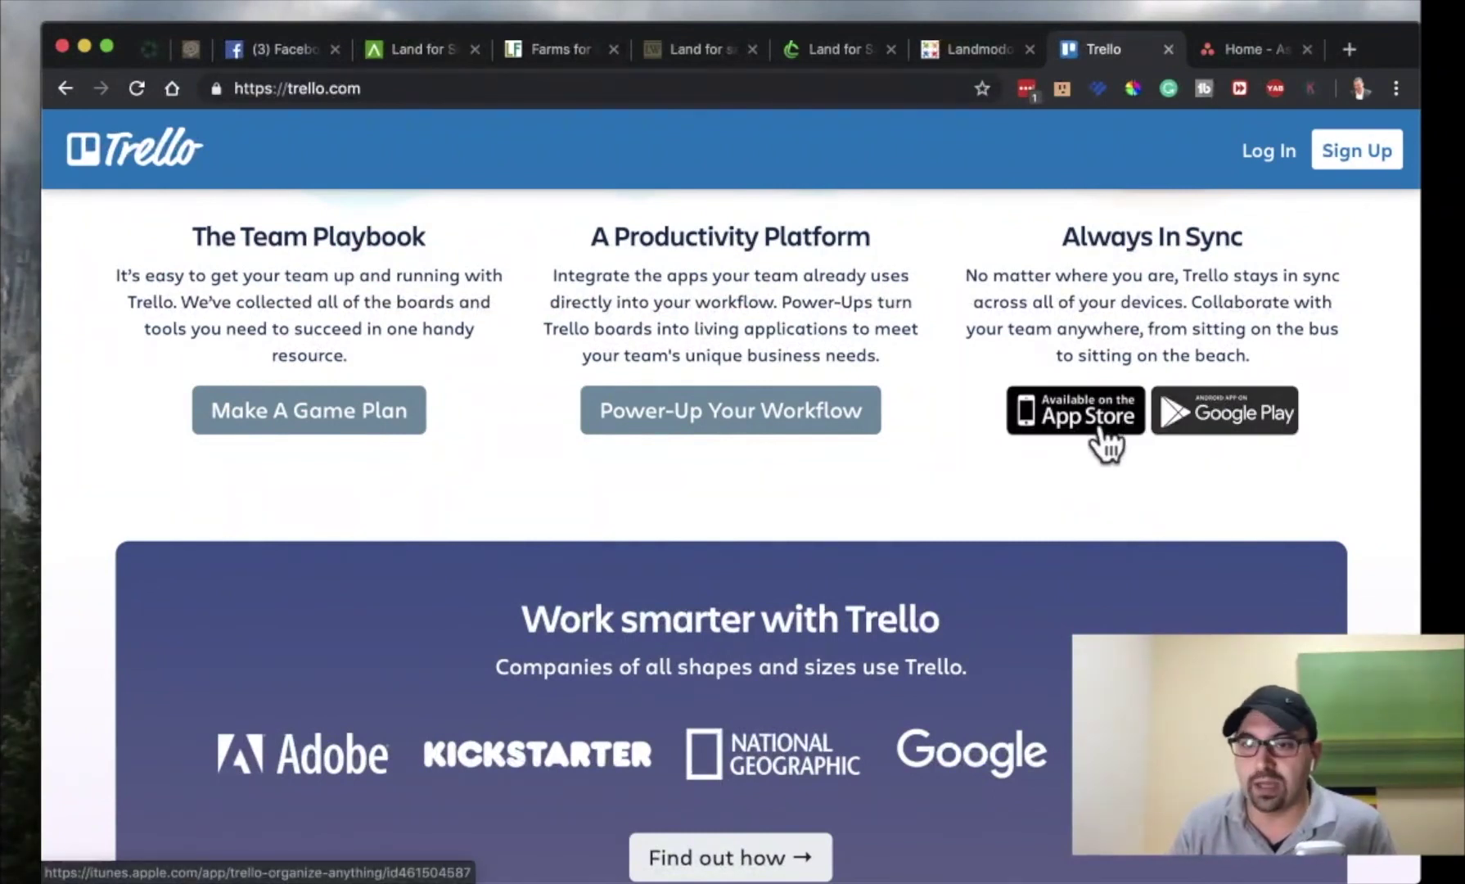
{"action": "scroll", "coordinate": [1057, 484], "scroll_direction": "down", "scroll_amount": 10}
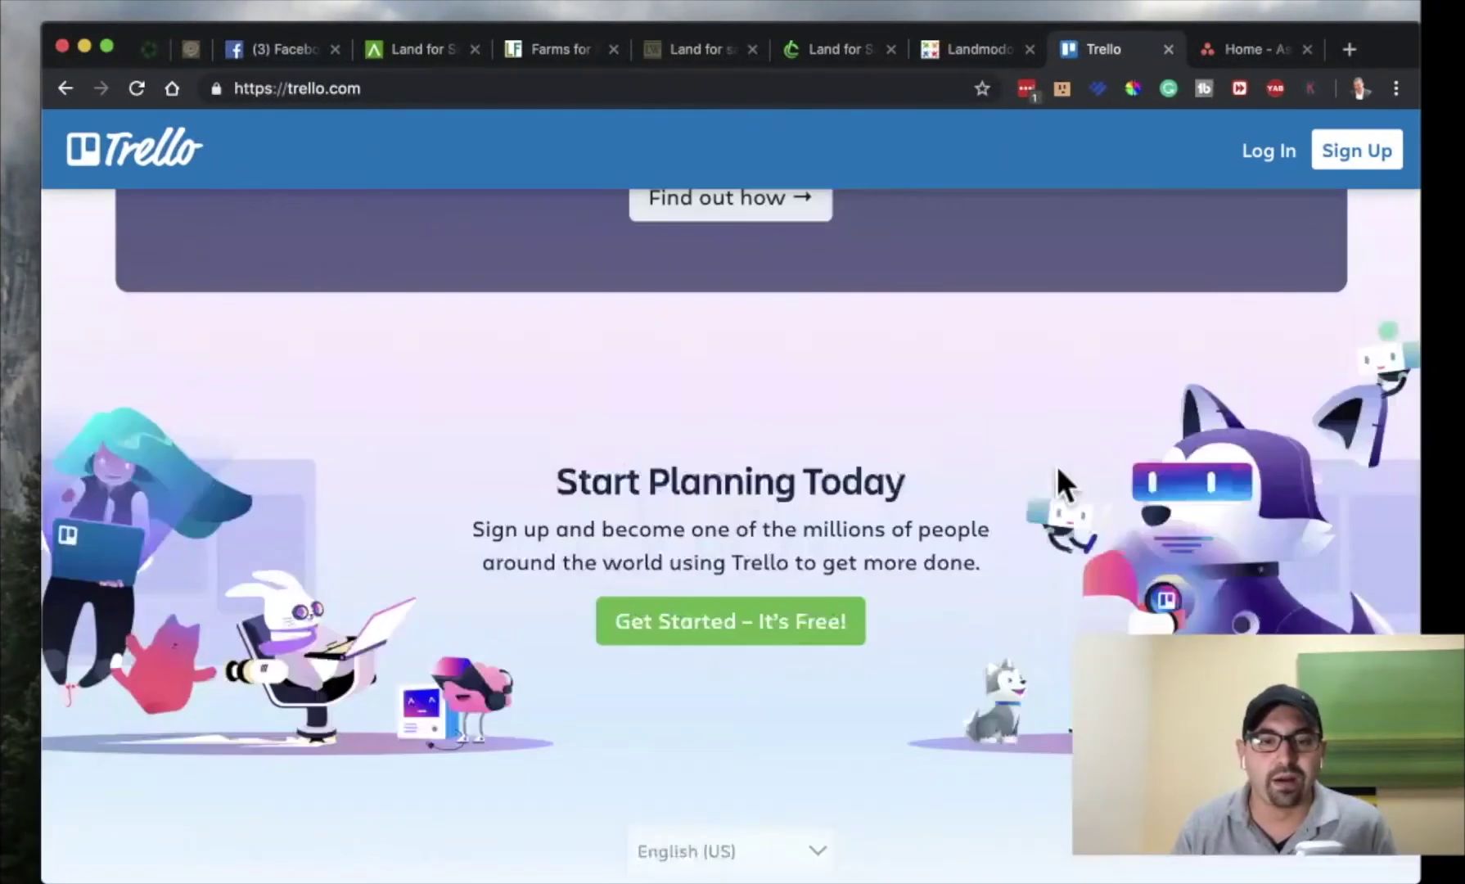
{"action": "scroll", "coordinate": [1056, 465], "scroll_direction": "down", "scroll_amount": 2}
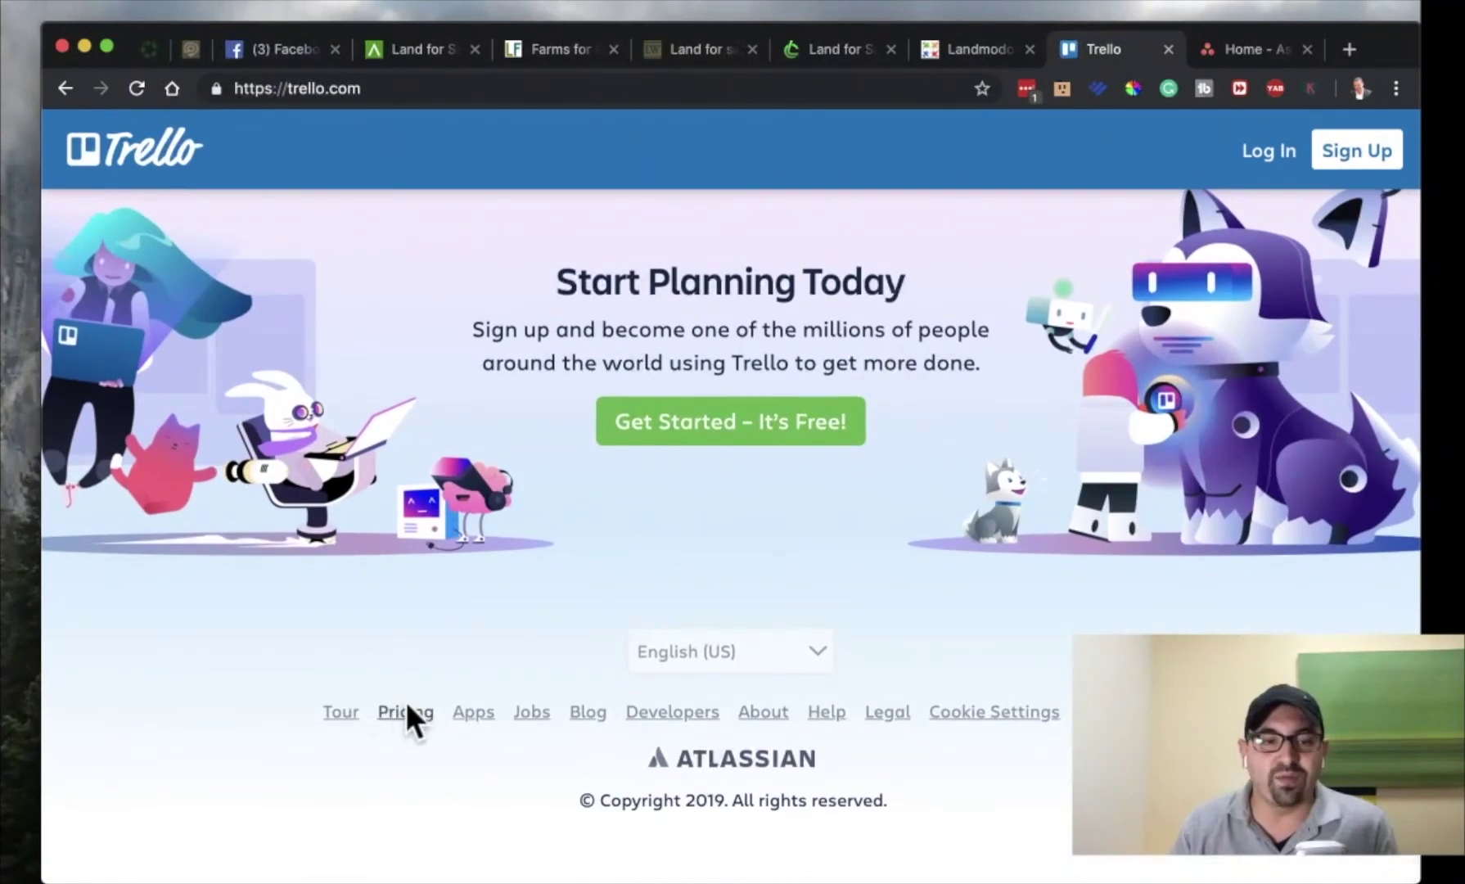
Open Pricing and compare the Free, Business Class and Enterprise plans and Standard Features table.
{"action": "left_click", "coordinate": [406, 709]}
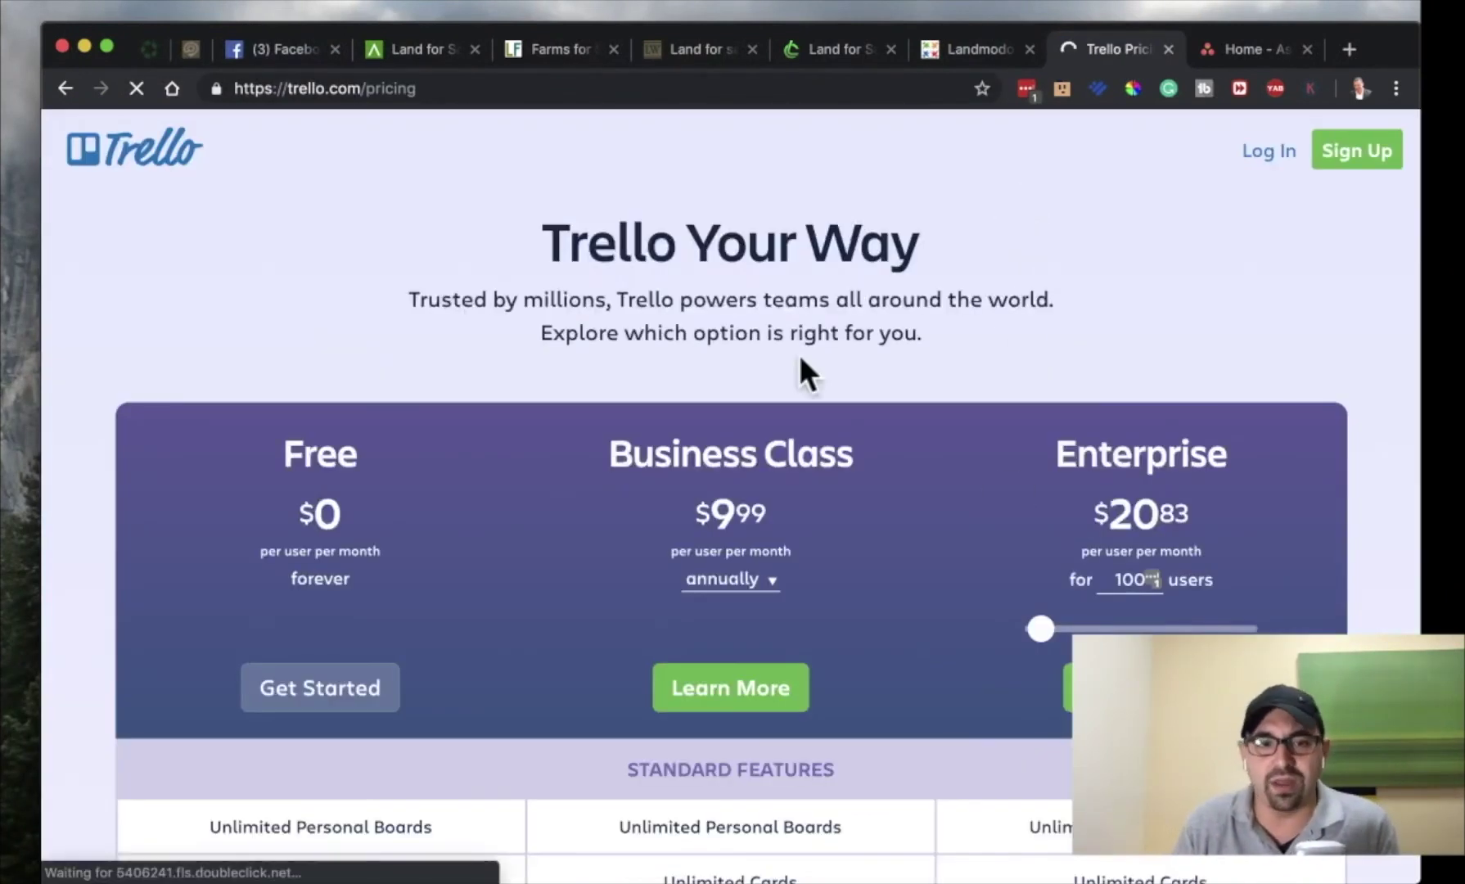
{"action": "scroll", "coordinate": [638, 581], "scroll_direction": "down", "scroll_amount": 2}
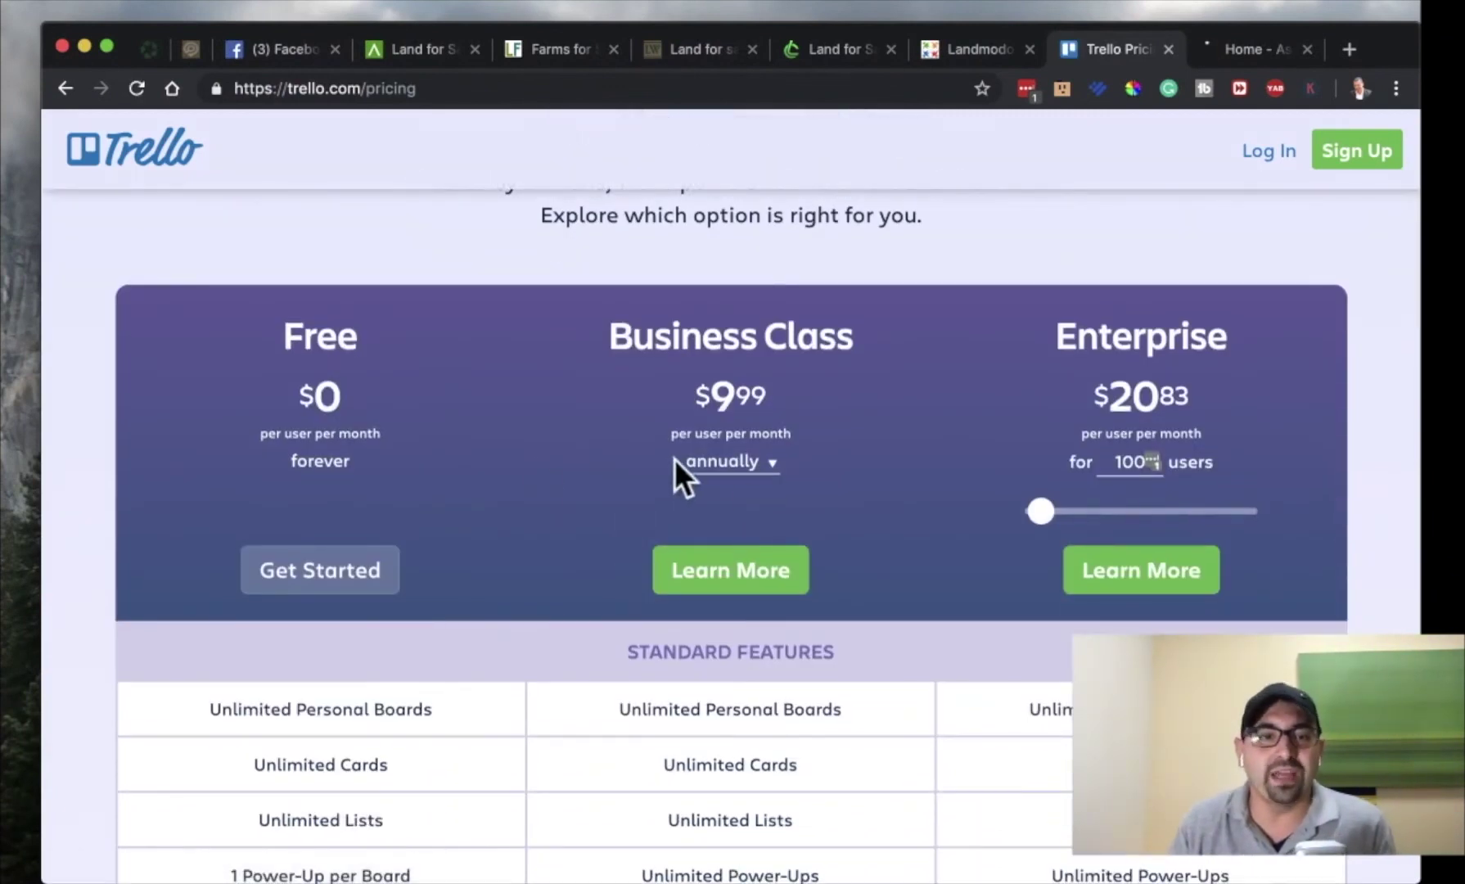
{"action": "scroll", "coordinate": [377, 730], "scroll_direction": "down", "scroll_amount": 4}
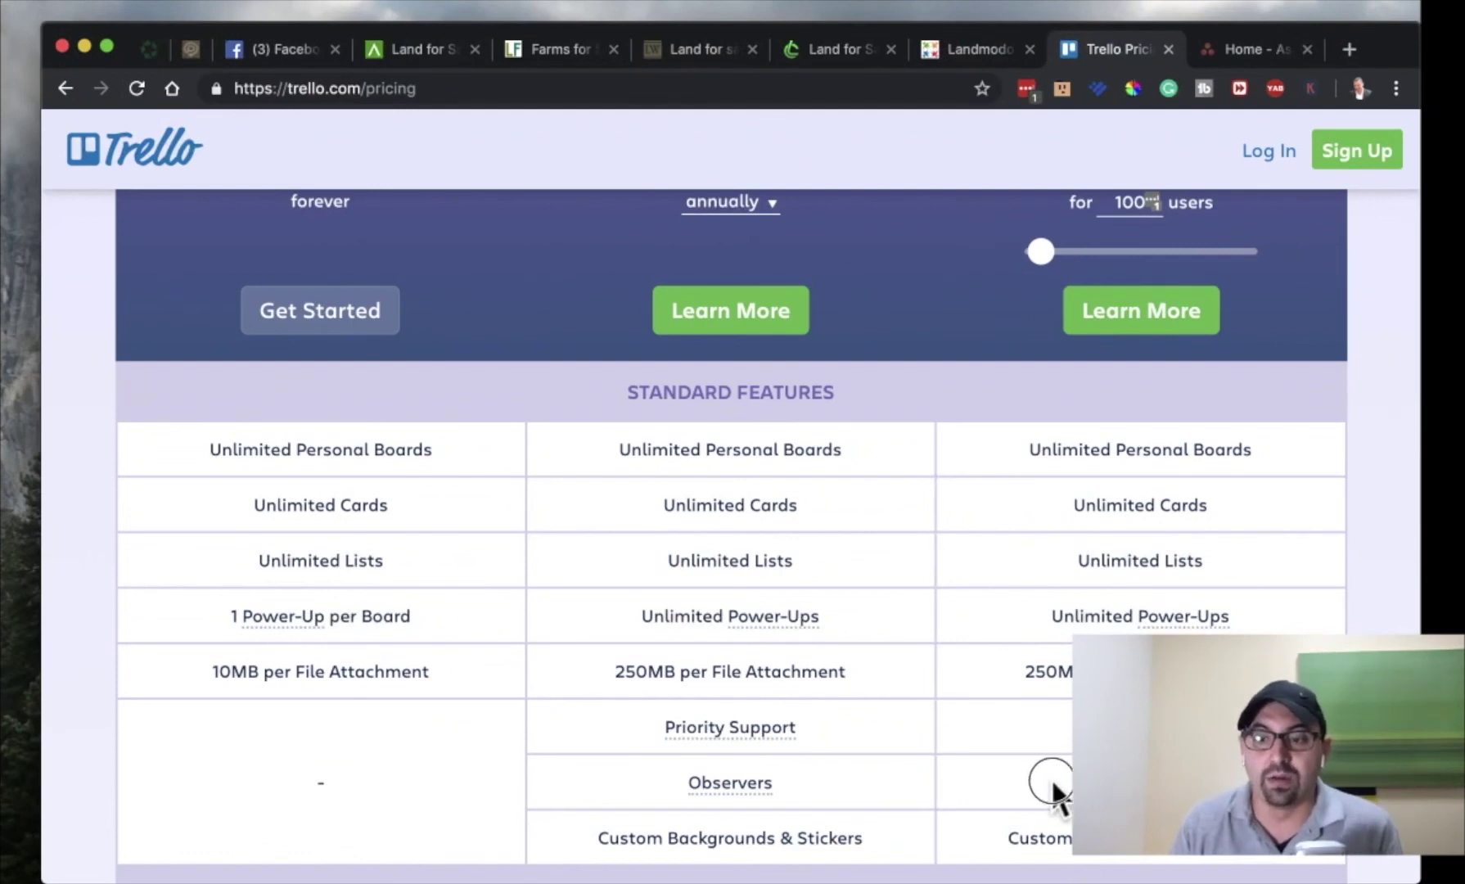
{"action": "scroll", "coordinate": [861, 273], "scroll_direction": "up", "scroll_amount": 2}
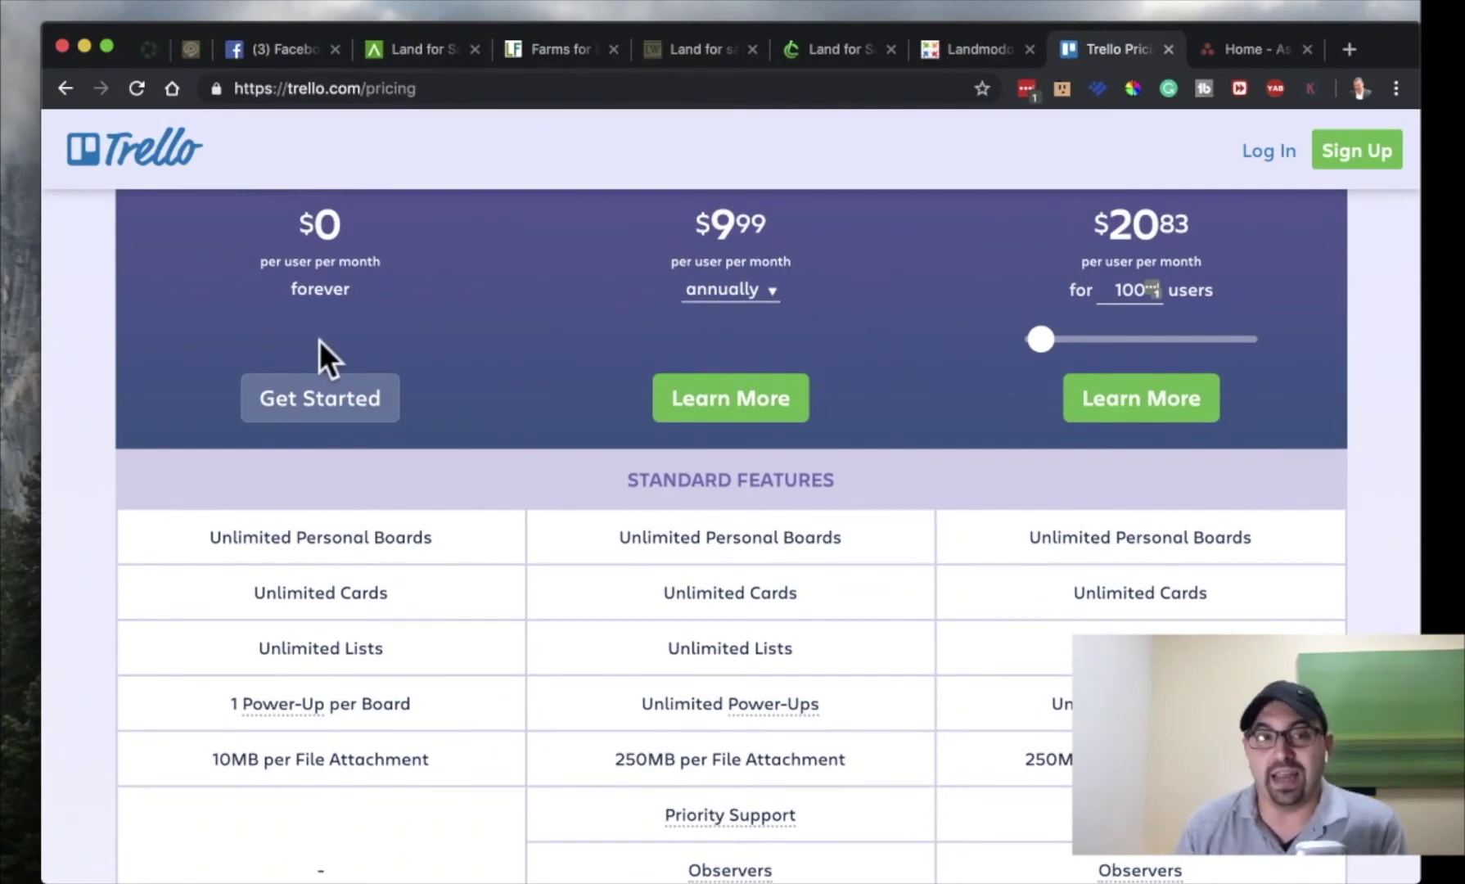
{"action": "scroll", "coordinate": [337, 334], "scroll_direction": "up", "scroll_amount": 1}
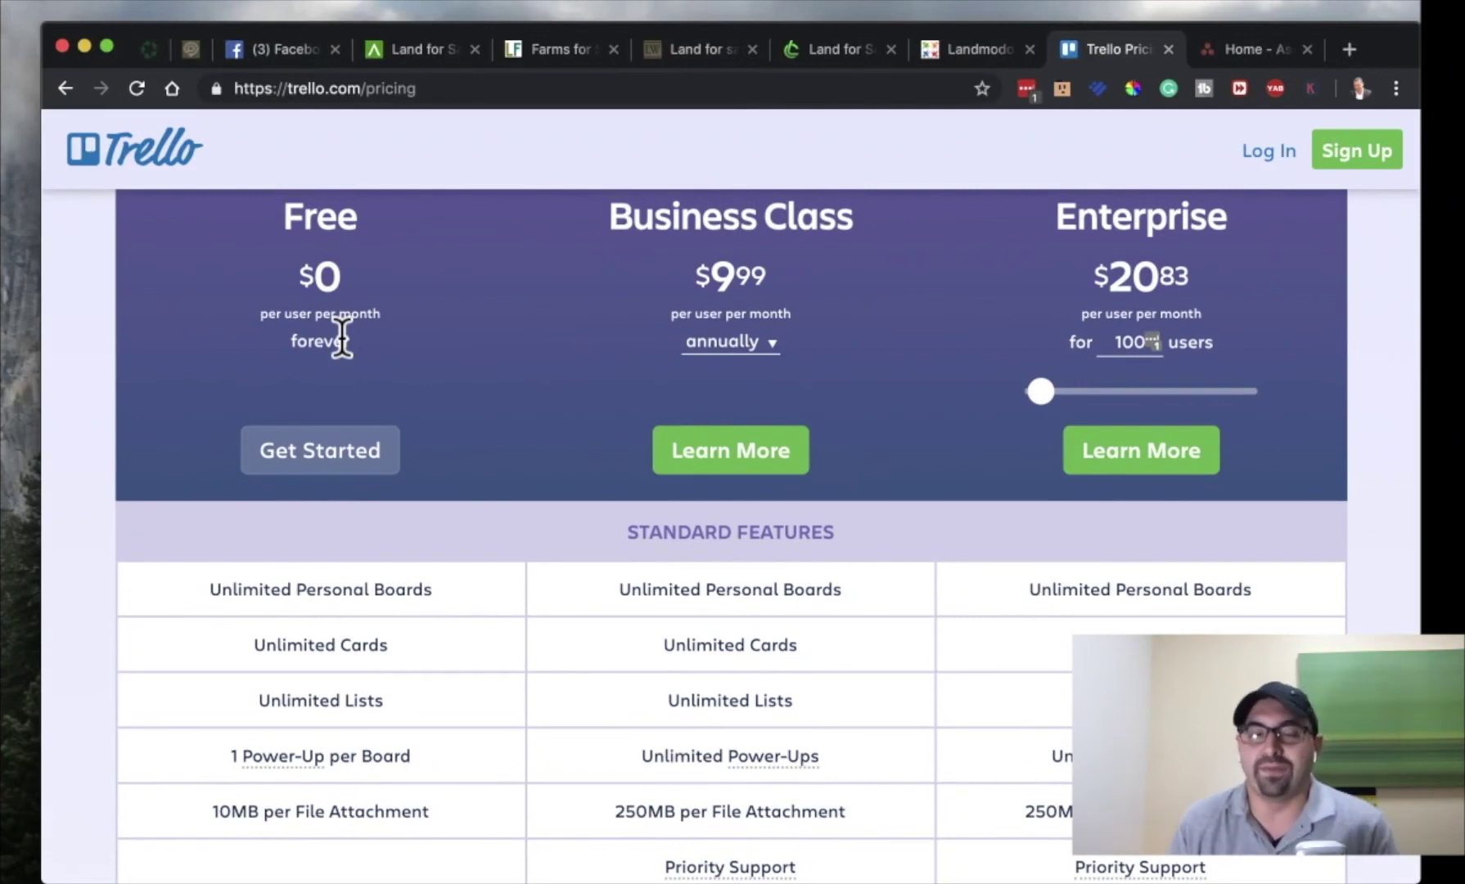
{"action": "scroll", "coordinate": [591, 460], "scroll_direction": "down", "scroll_amount": 5}
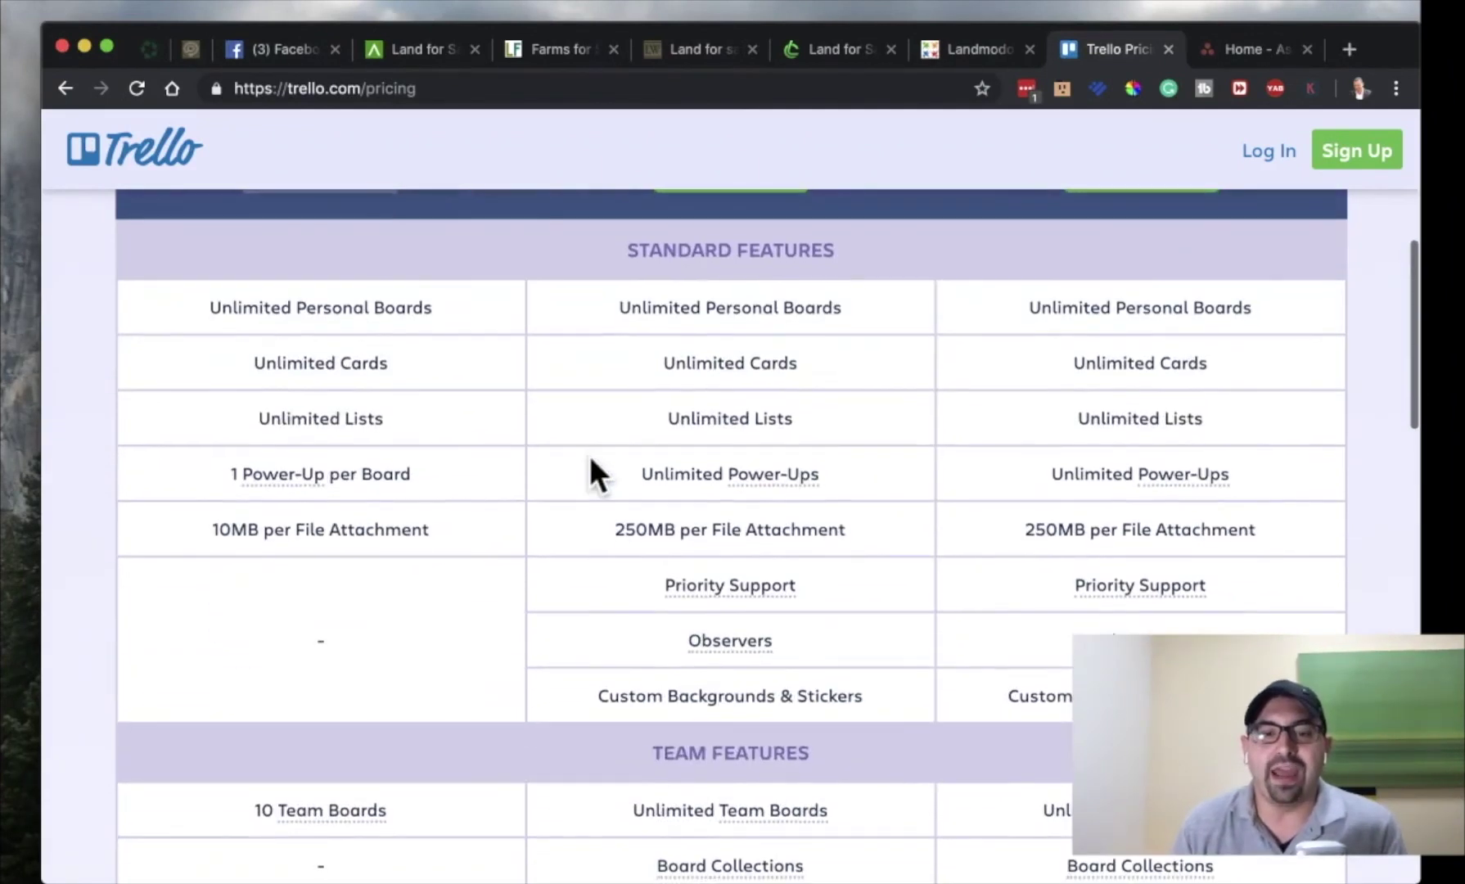
{"action": "scroll", "coordinate": [590, 456], "scroll_direction": "down", "scroll_amount": 4}
{"action": "scroll", "coordinate": [589, 455], "scroll_direction": "up", "scroll_amount": 8}
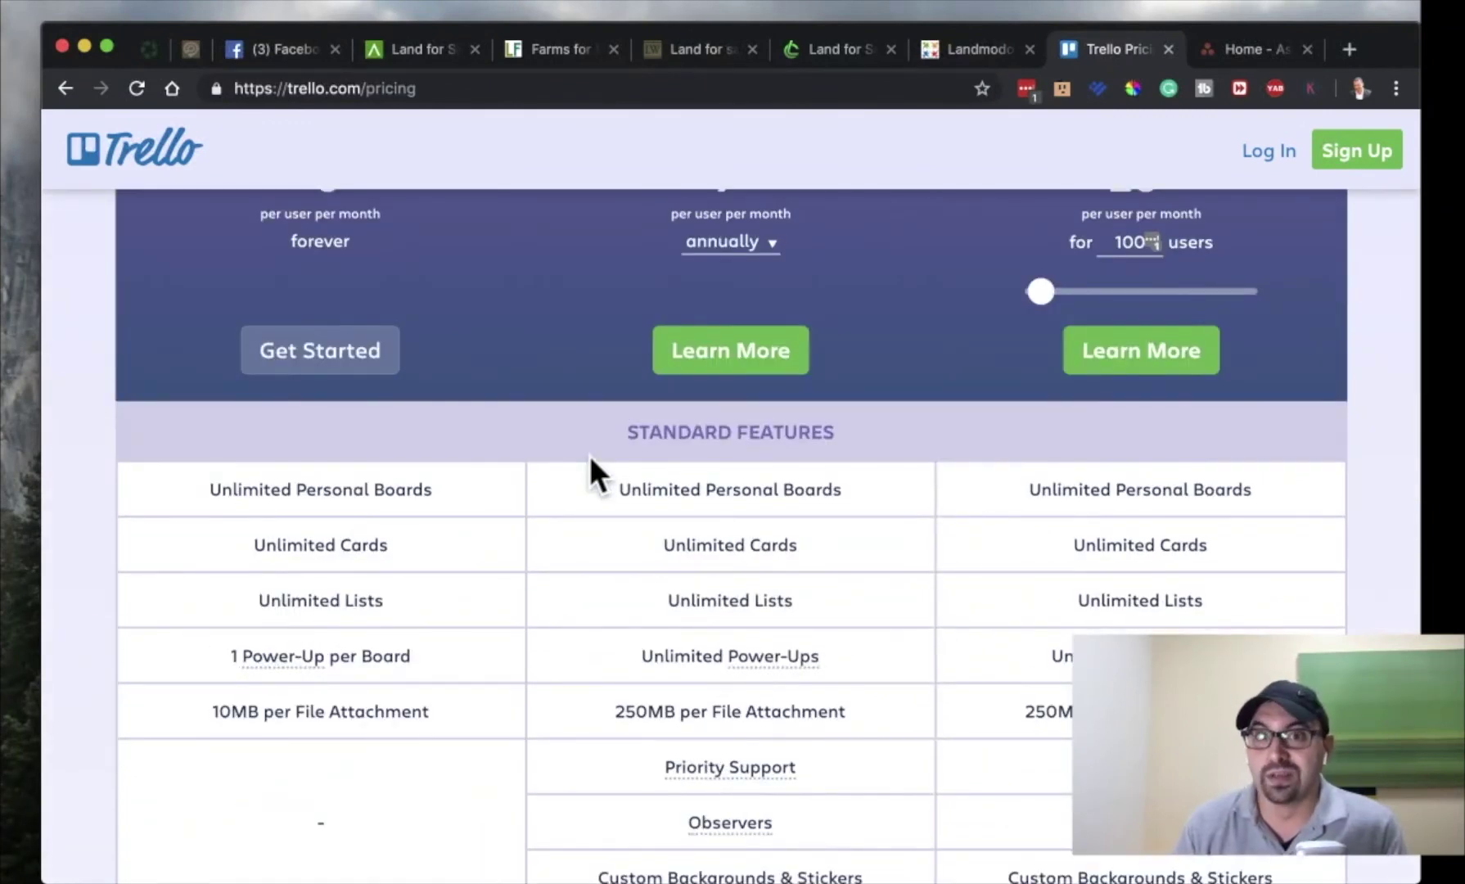
{"action": "scroll", "coordinate": [589, 455], "scroll_direction": "down", "scroll_amount": 3}
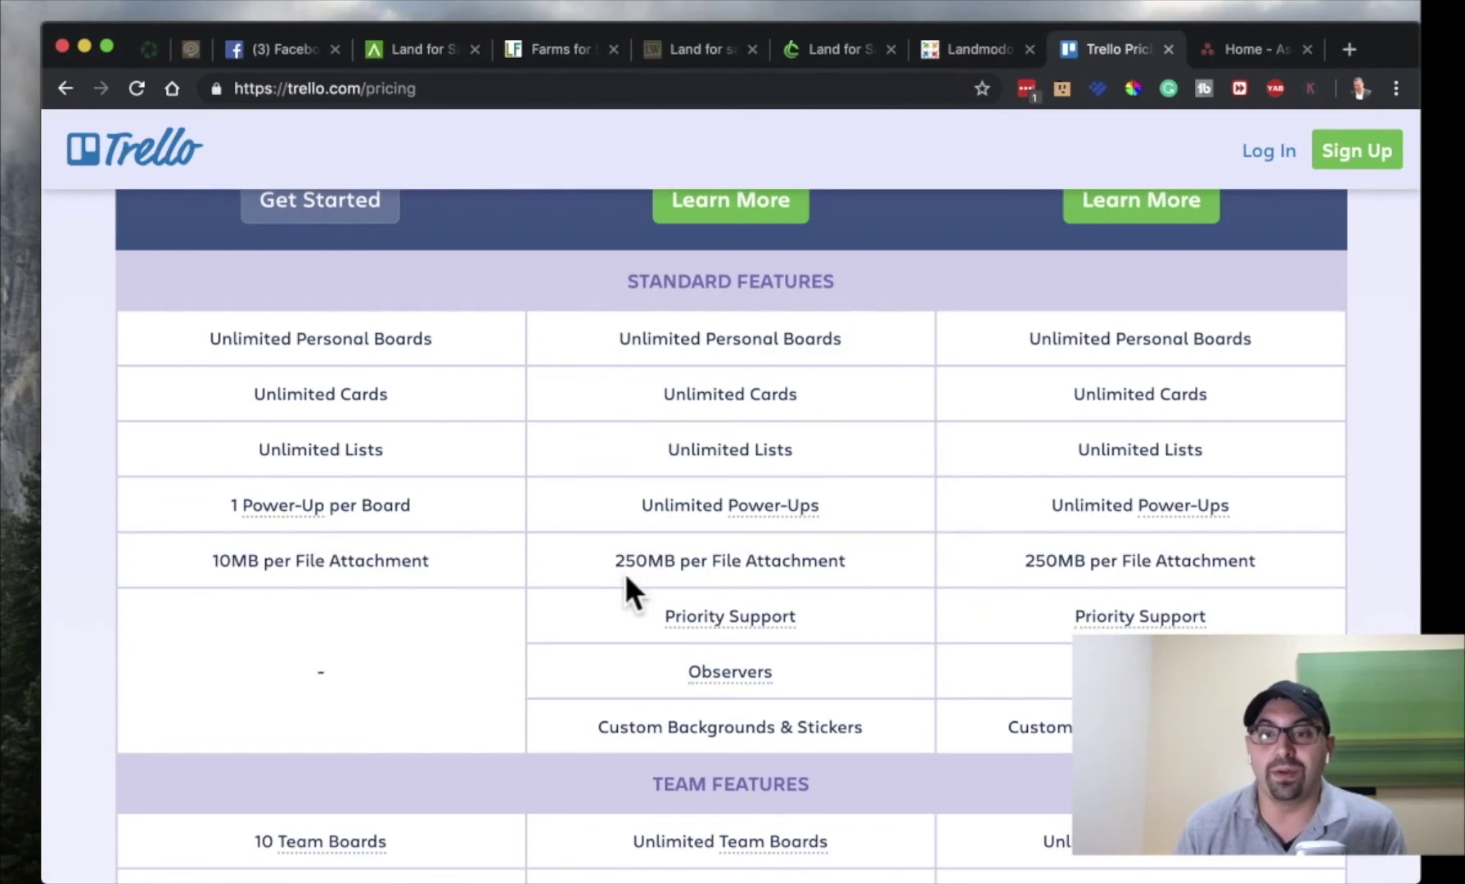
{"action": "scroll", "coordinate": [625, 574], "scroll_direction": "up", "scroll_amount": 6}
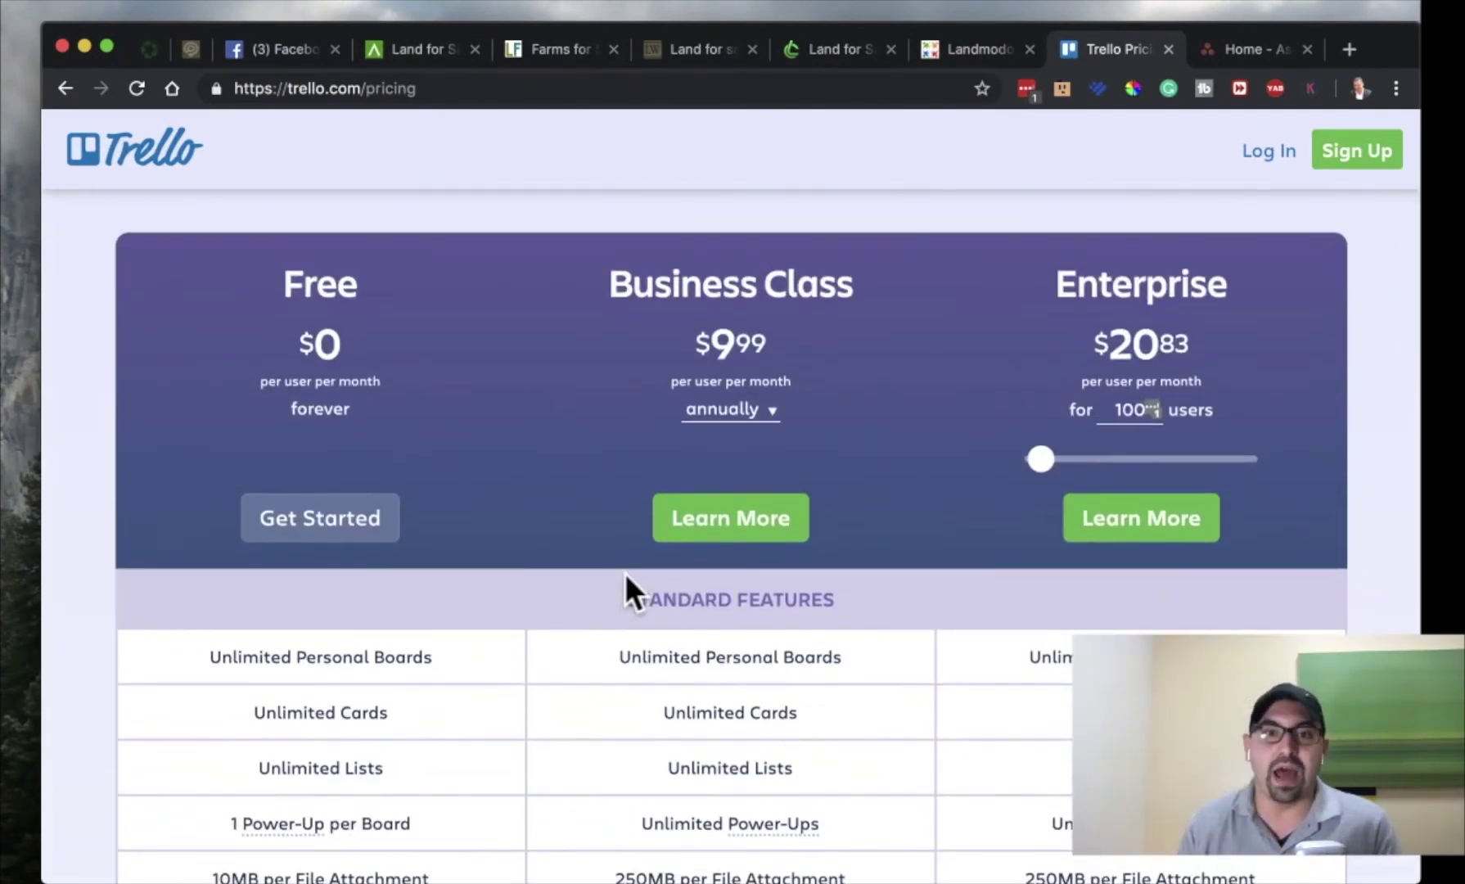
Switch Business Class billing to monthly ($12.50), then back to annually ($9.99).
{"action": "left_click", "coordinate": [769, 410]}
{"action": "left_click", "coordinate": [738, 436]}
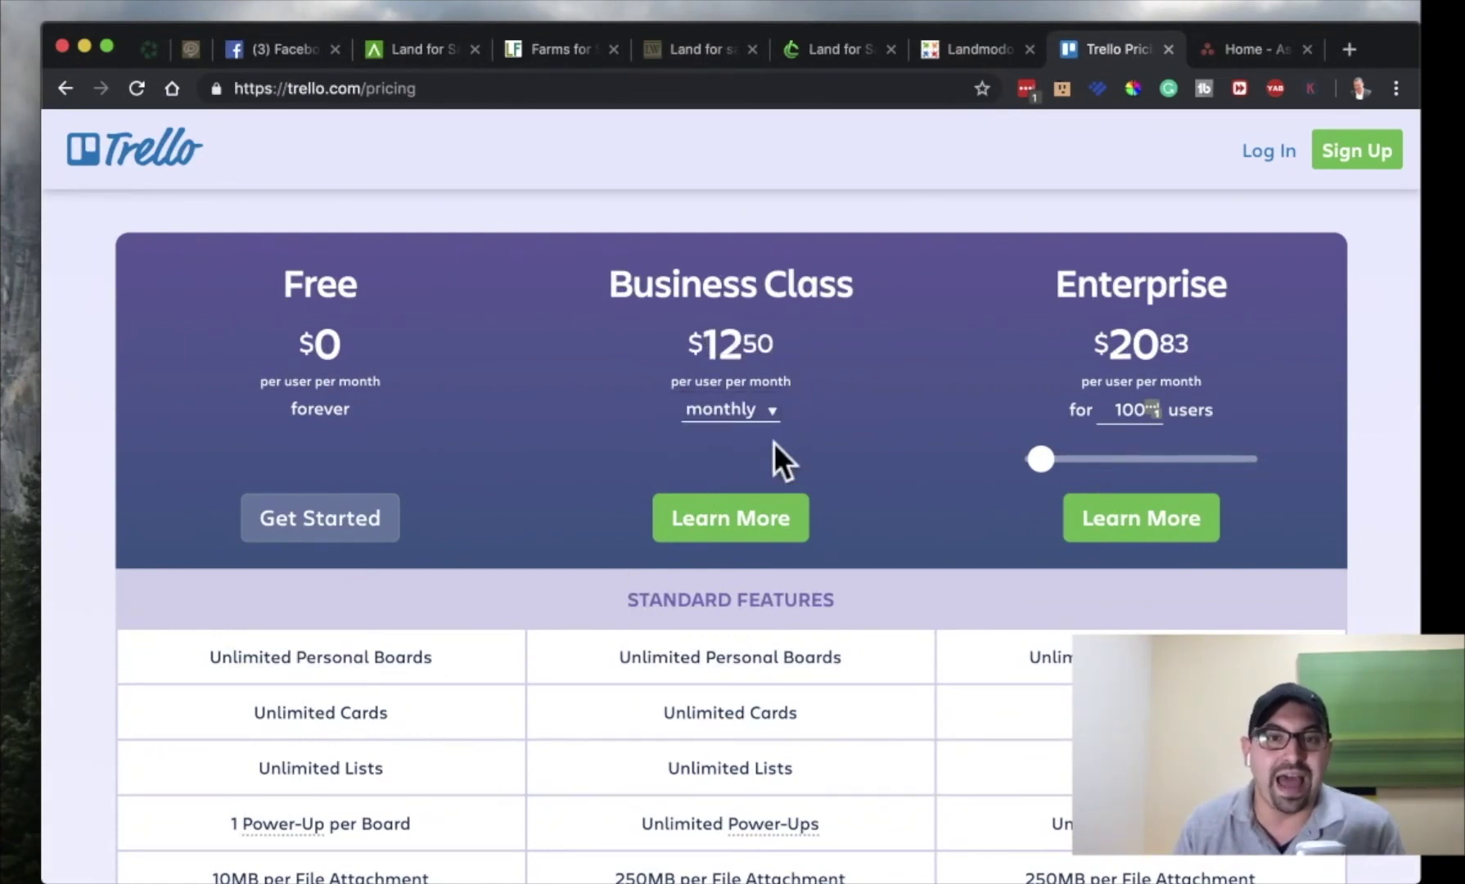
{"action": "left_click", "coordinate": [739, 409]}
{"action": "left_click", "coordinate": [739, 391]}
Scroll through the feature tables down to Automation and Admin and Security.
{"action": "scroll", "coordinate": [839, 434], "scroll_direction": "down", "scroll_amount": 4}
{"action": "scroll", "coordinate": [386, 342], "scroll_direction": "up", "scroll_amount": 6}
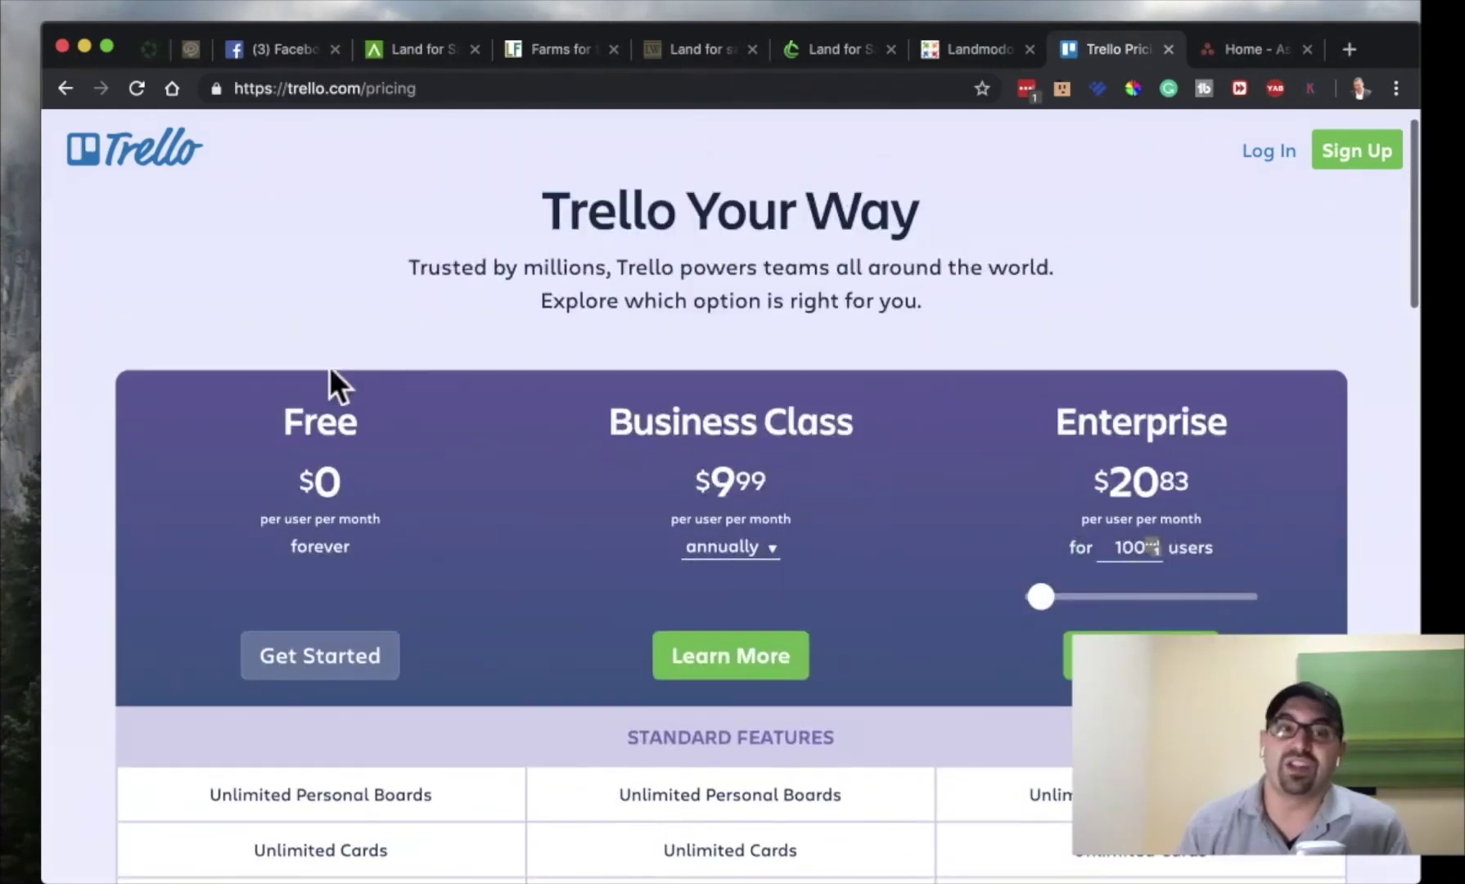
{"action": "scroll", "coordinate": [477, 533], "scroll_direction": "down", "scroll_amount": 3}
{"action": "scroll", "coordinate": [477, 535], "scroll_direction": "up", "scroll_amount": 3}
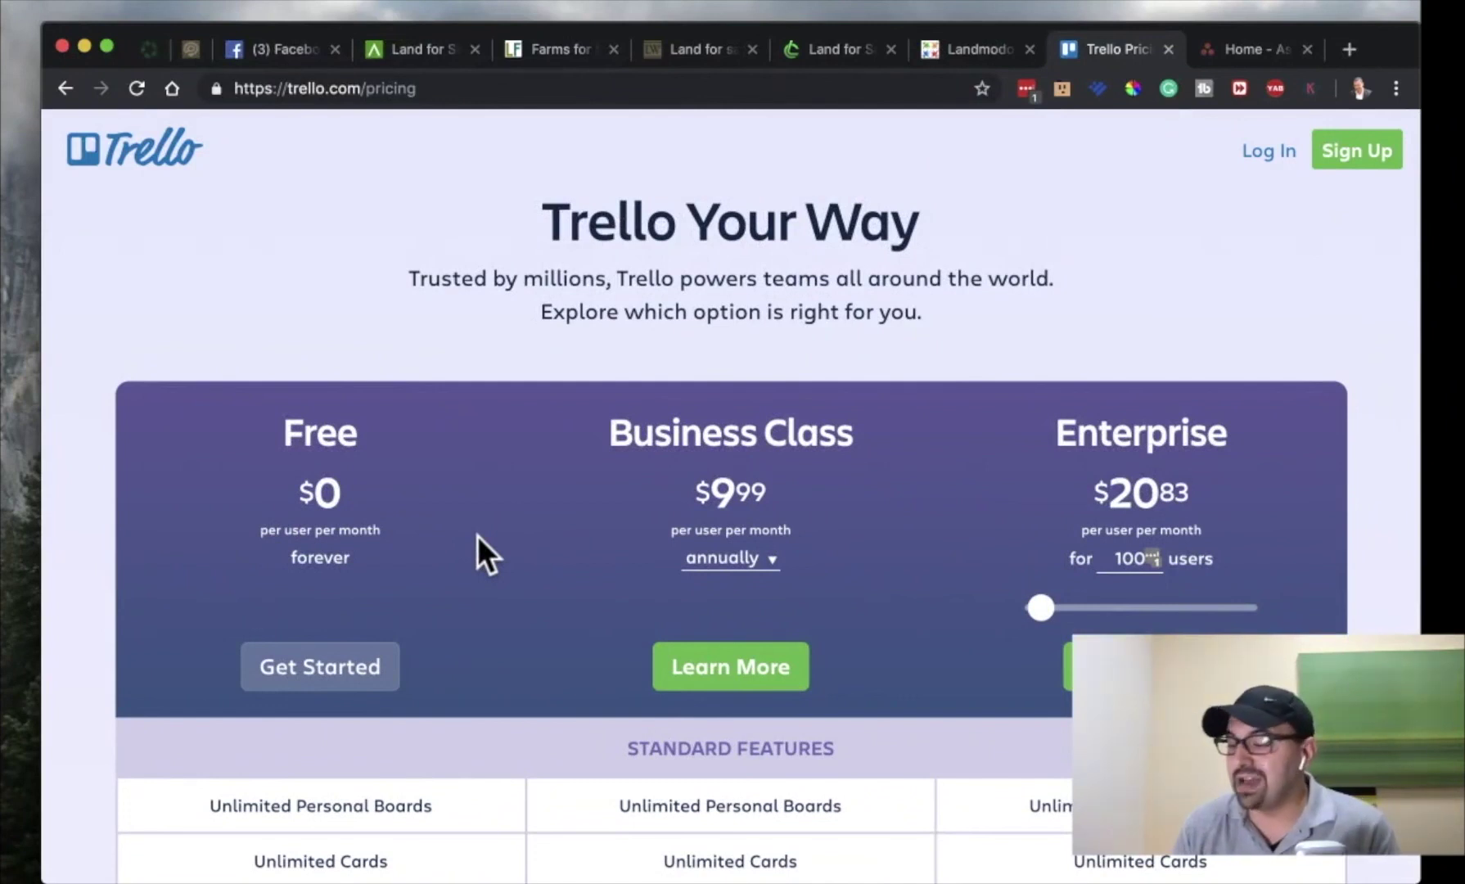
{"action": "scroll", "coordinate": [477, 535], "scroll_direction": "down", "scroll_amount": 8}
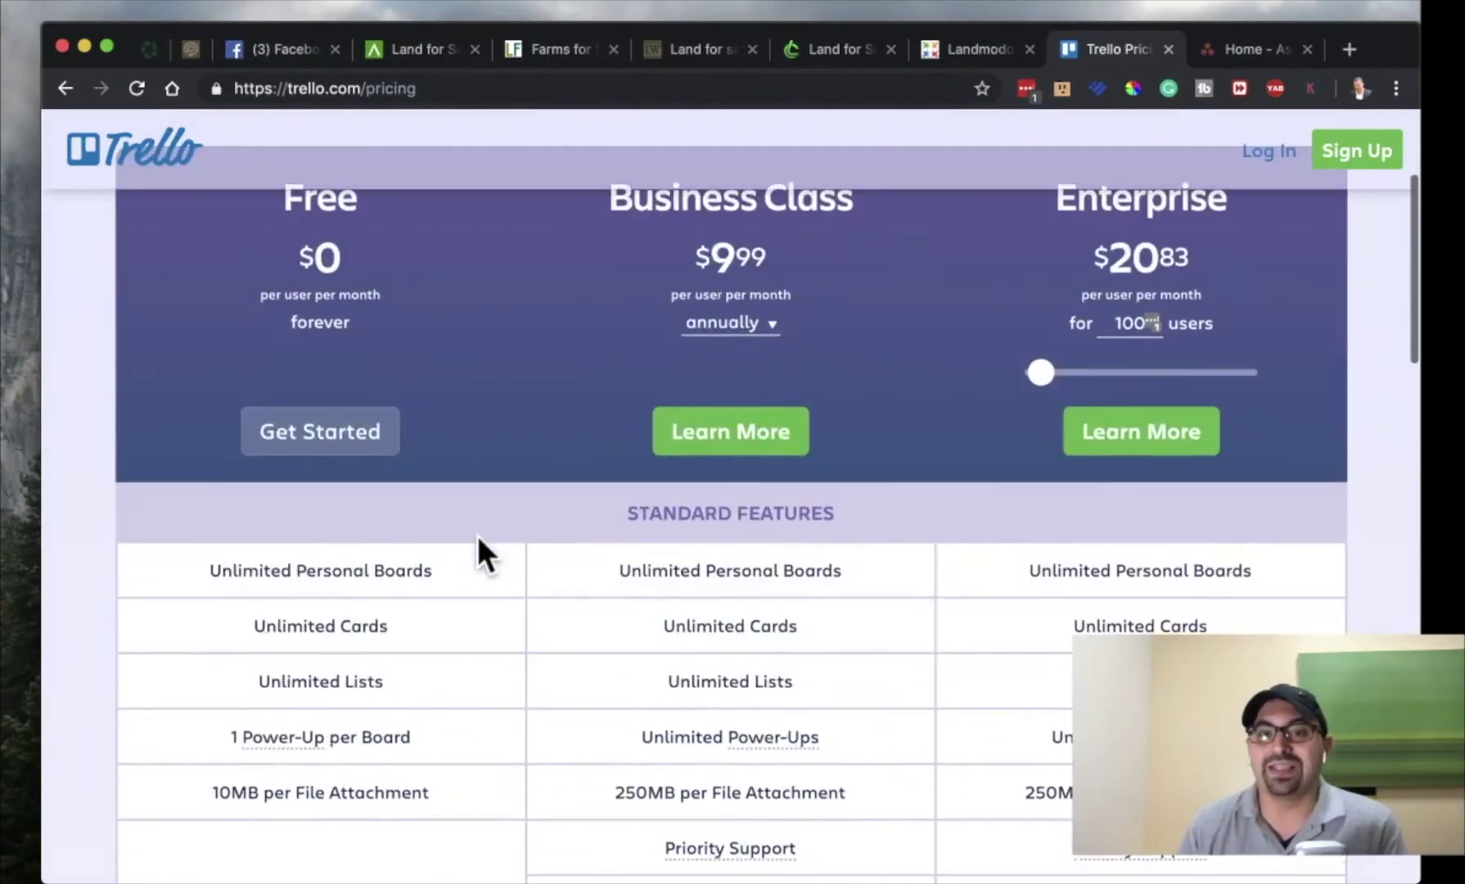
{"action": "scroll", "coordinate": [477, 535], "scroll_direction": "down", "scroll_amount": 7}
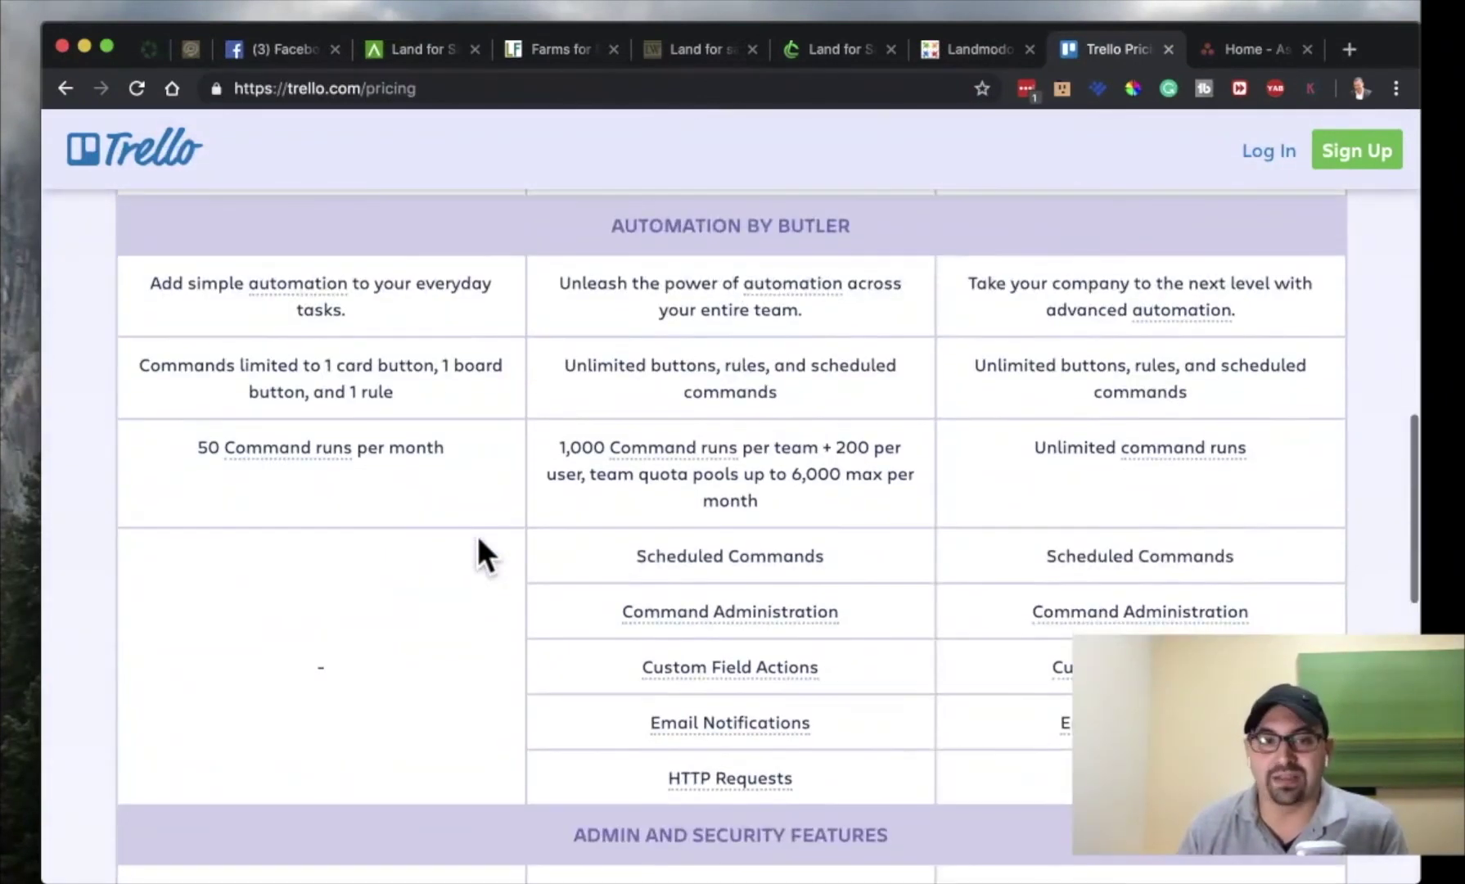
{"action": "scroll", "coordinate": [477, 535], "scroll_direction": "down", "scroll_amount": 6}
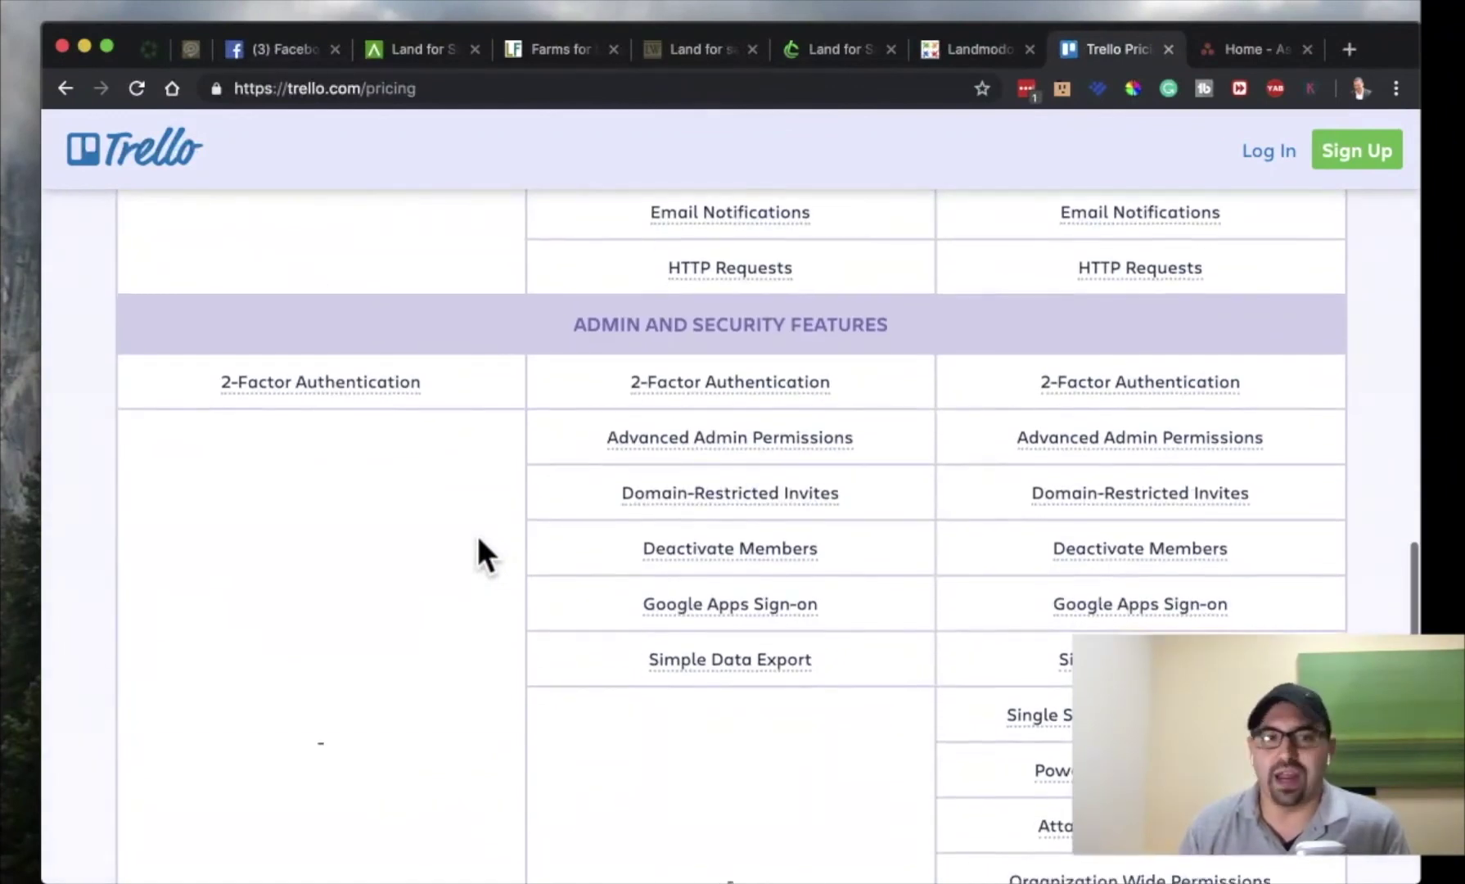